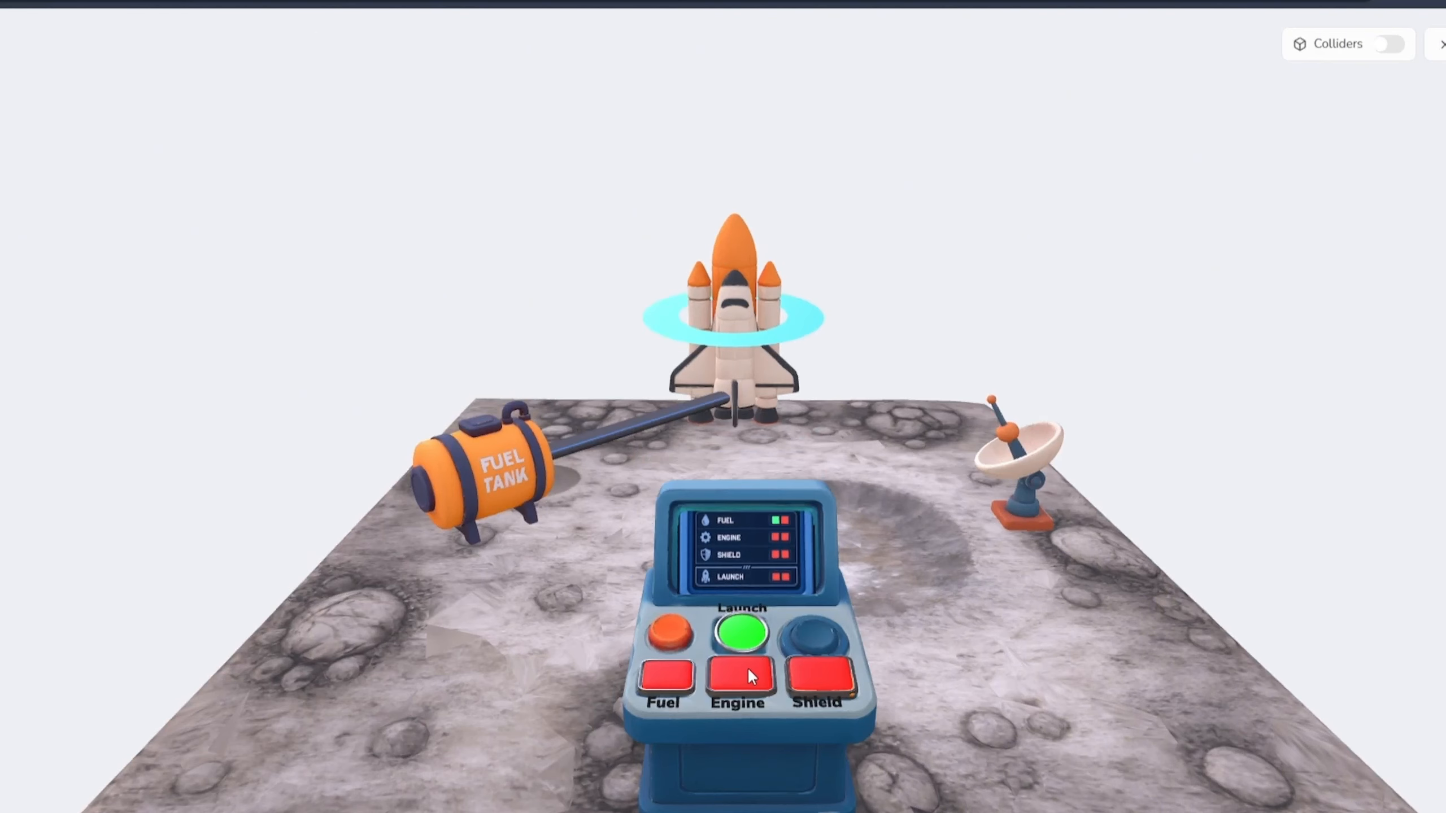
Test the Shield, Launch and Fuel buttons on the control panel in the previewed space shuttle simulation
click(817, 675)
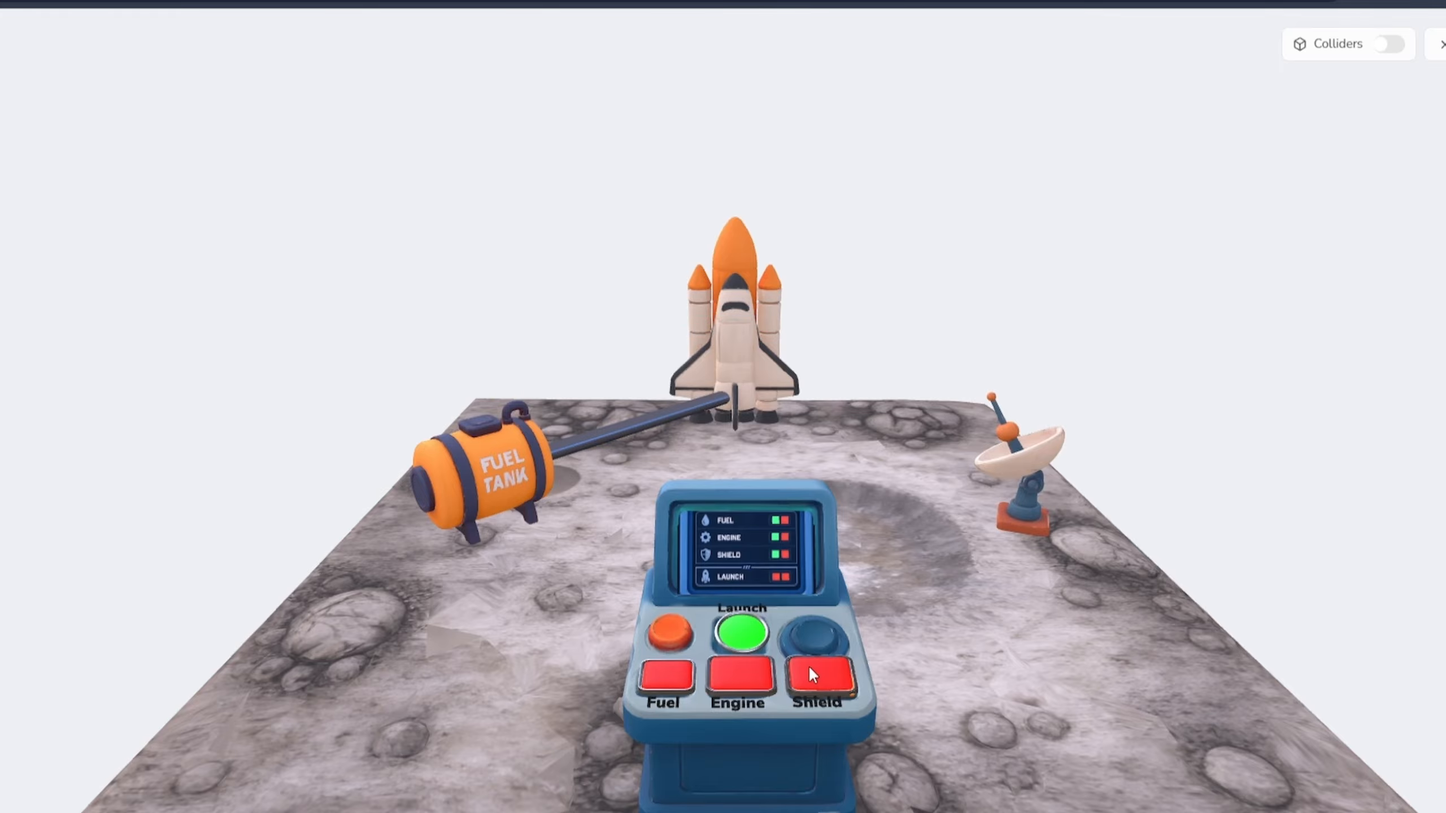
click(743, 632)
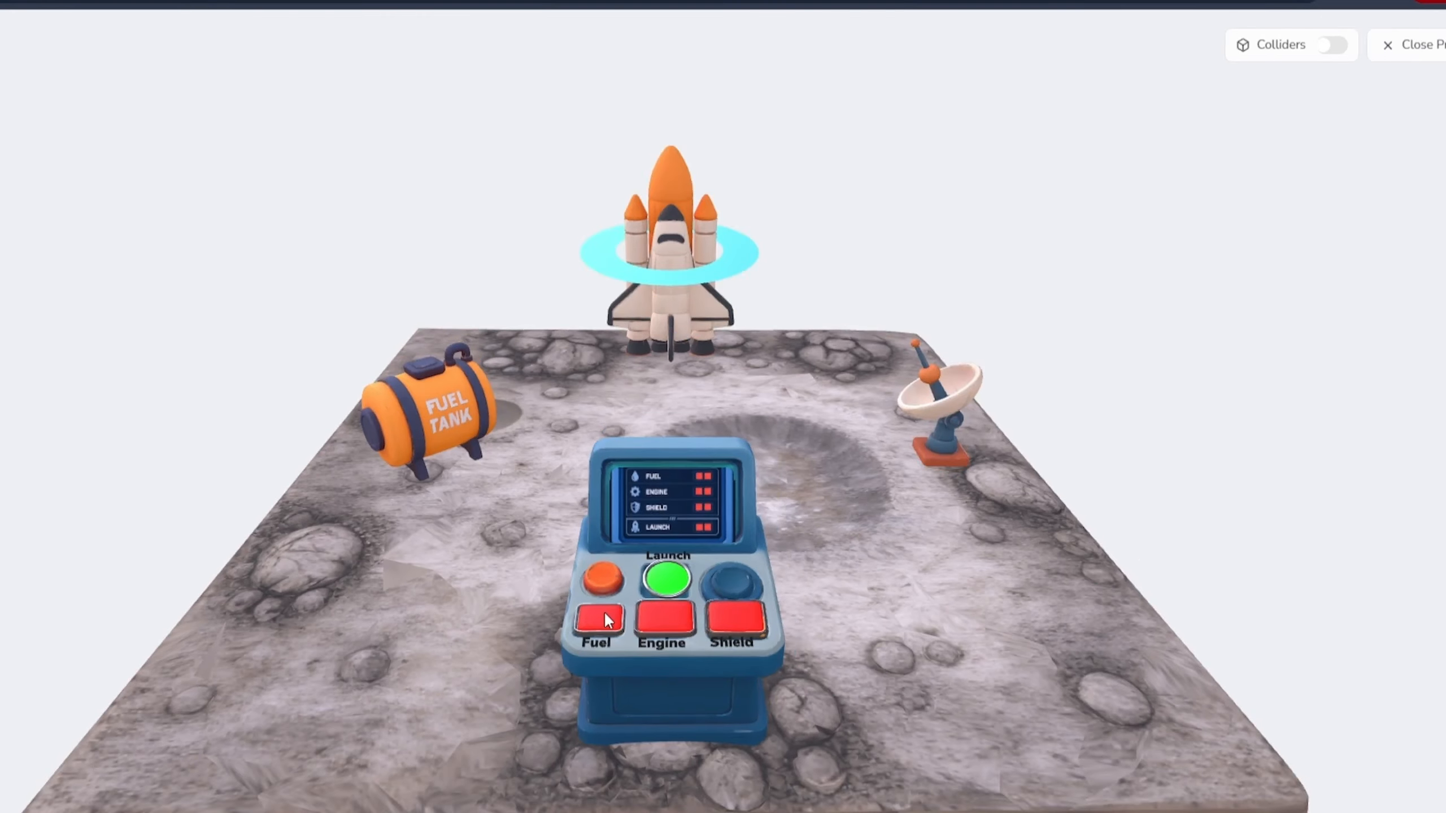
click(603, 617)
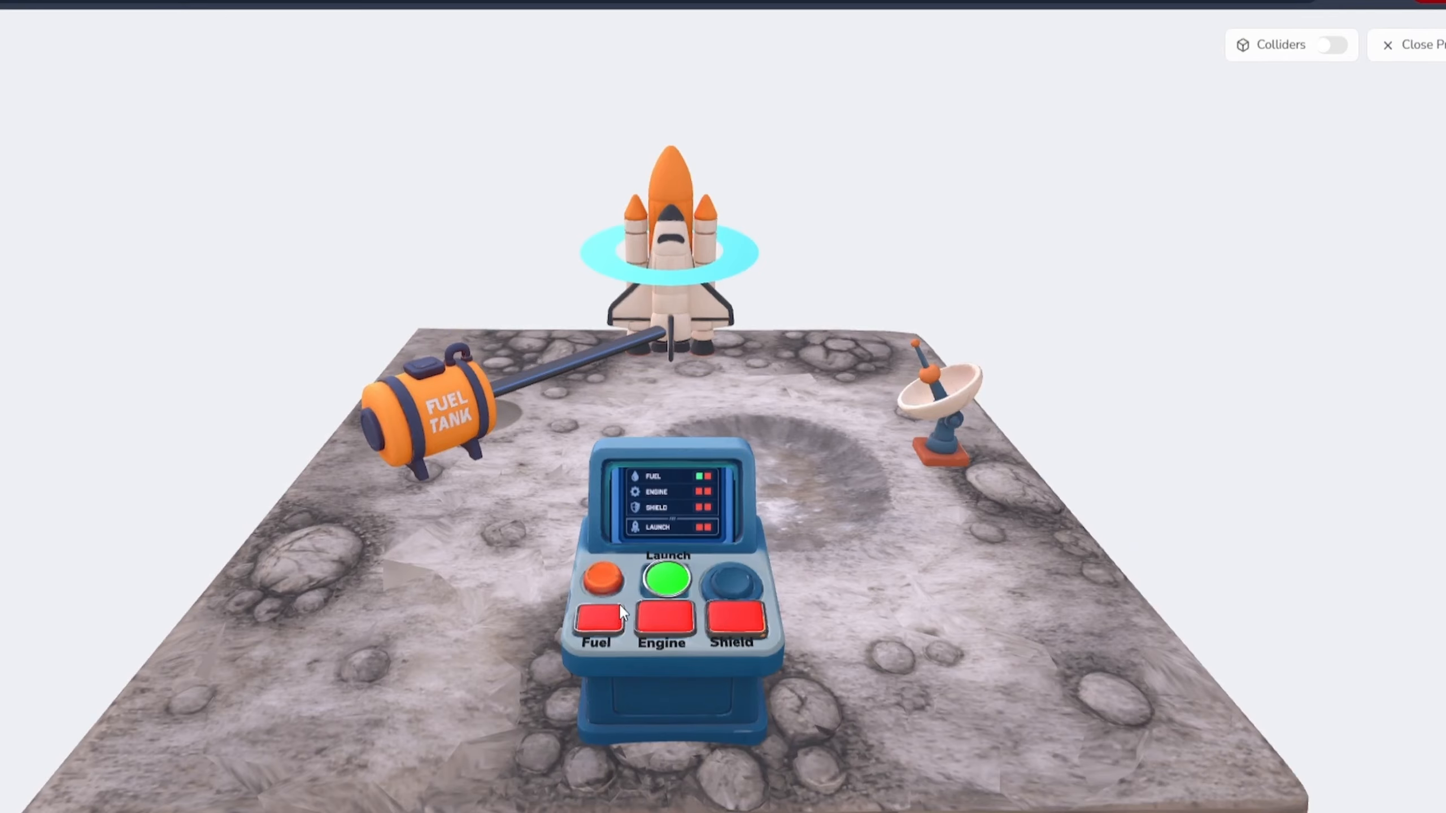
click(726, 620)
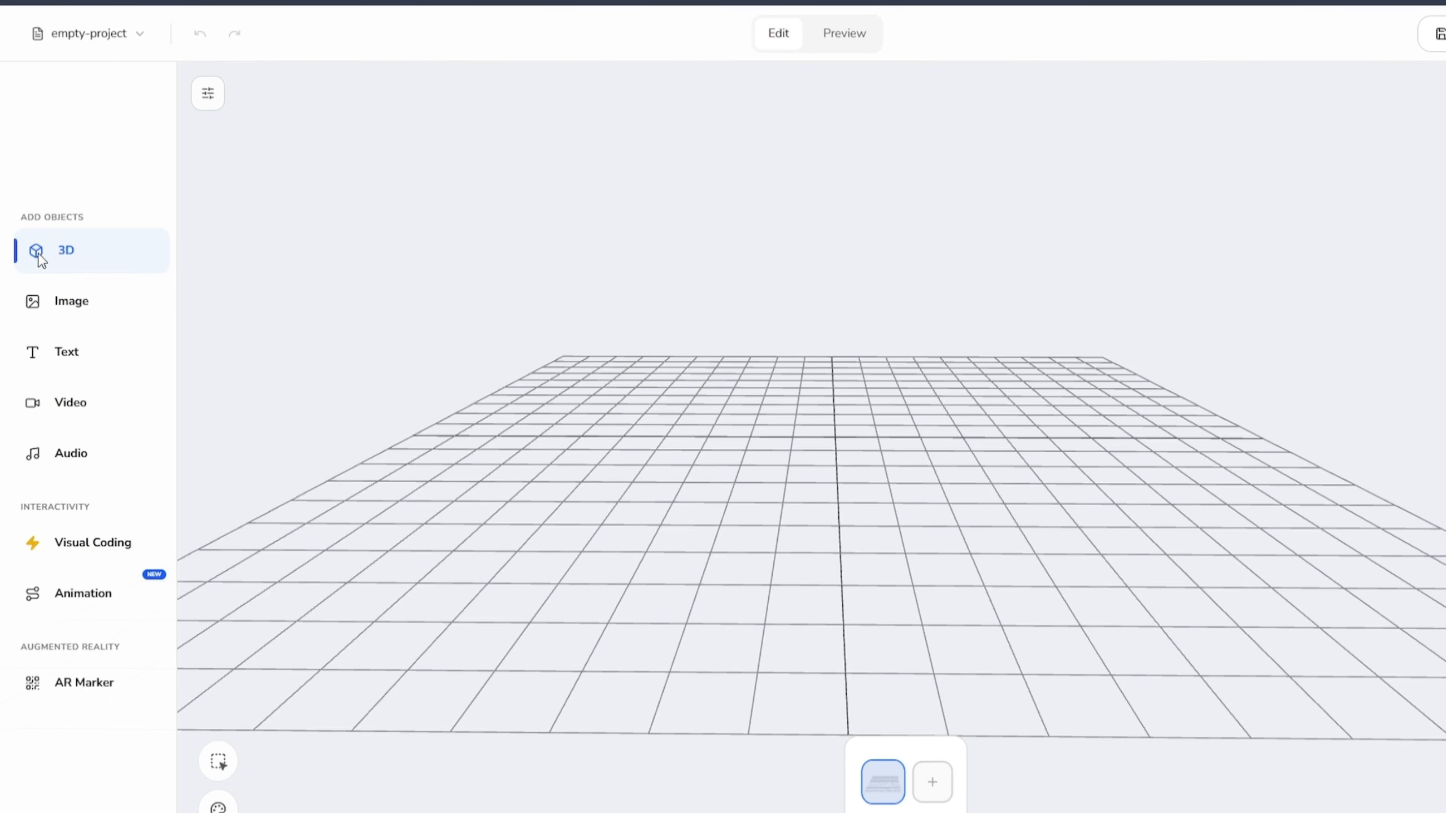
Search the 3D library for "space" and add the Control Panel from the Stylized Space Station bundle
click(39, 255)
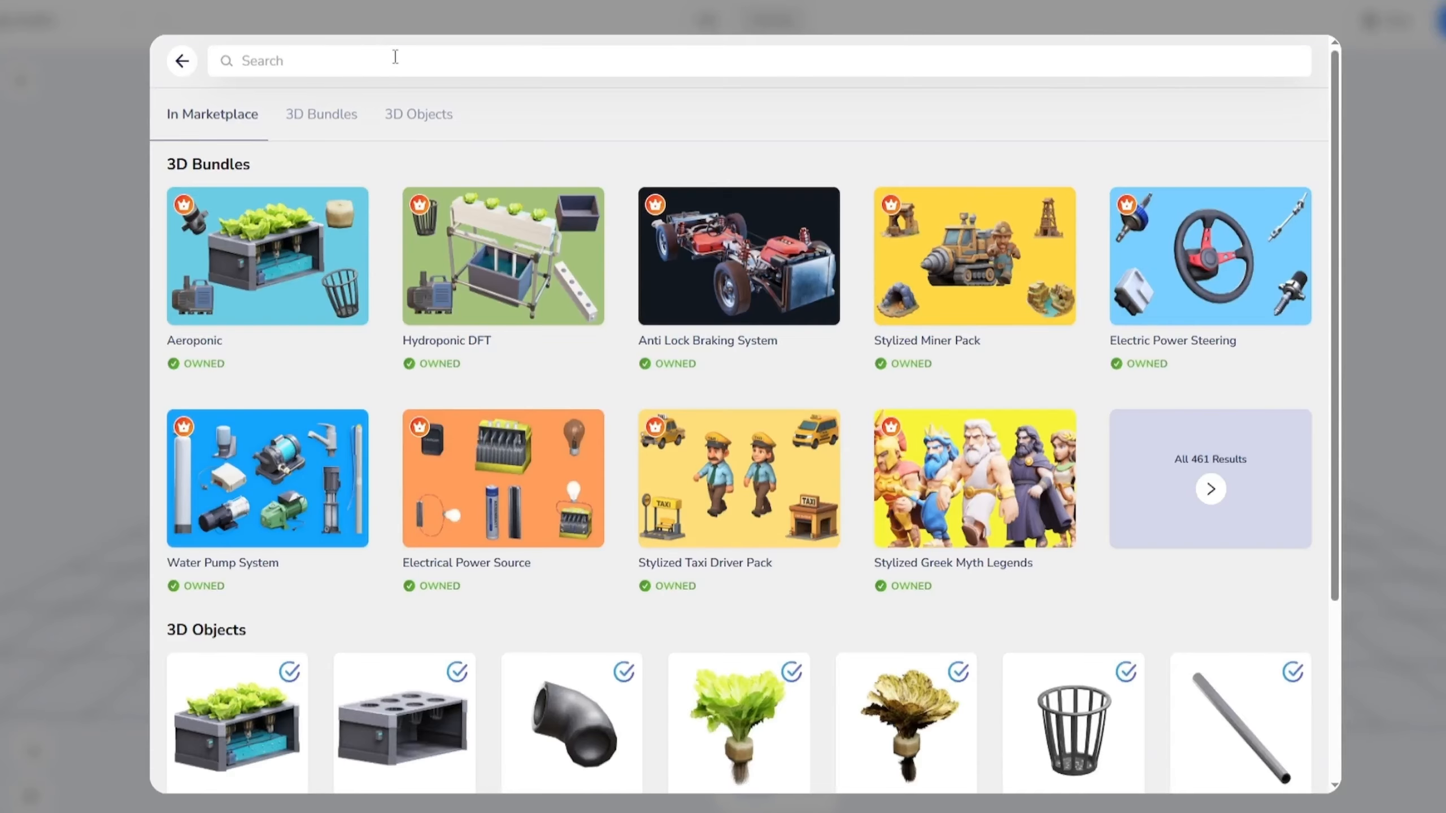
text(e)
click(307, 259)
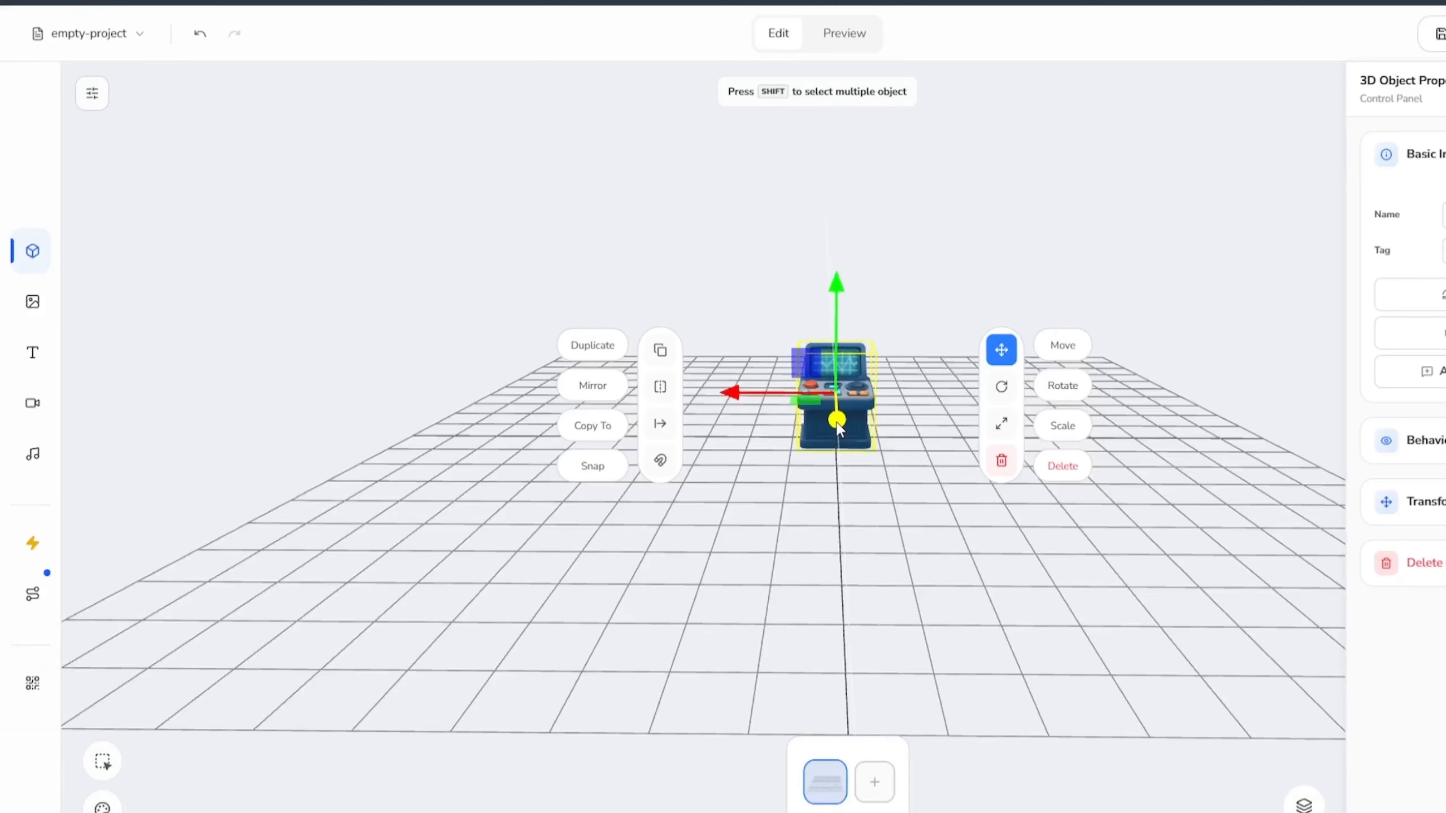
Move the control panel to the front of the grid, enlarge it and raise it slightly
drag(836, 422, 856, 564)
click(857, 564)
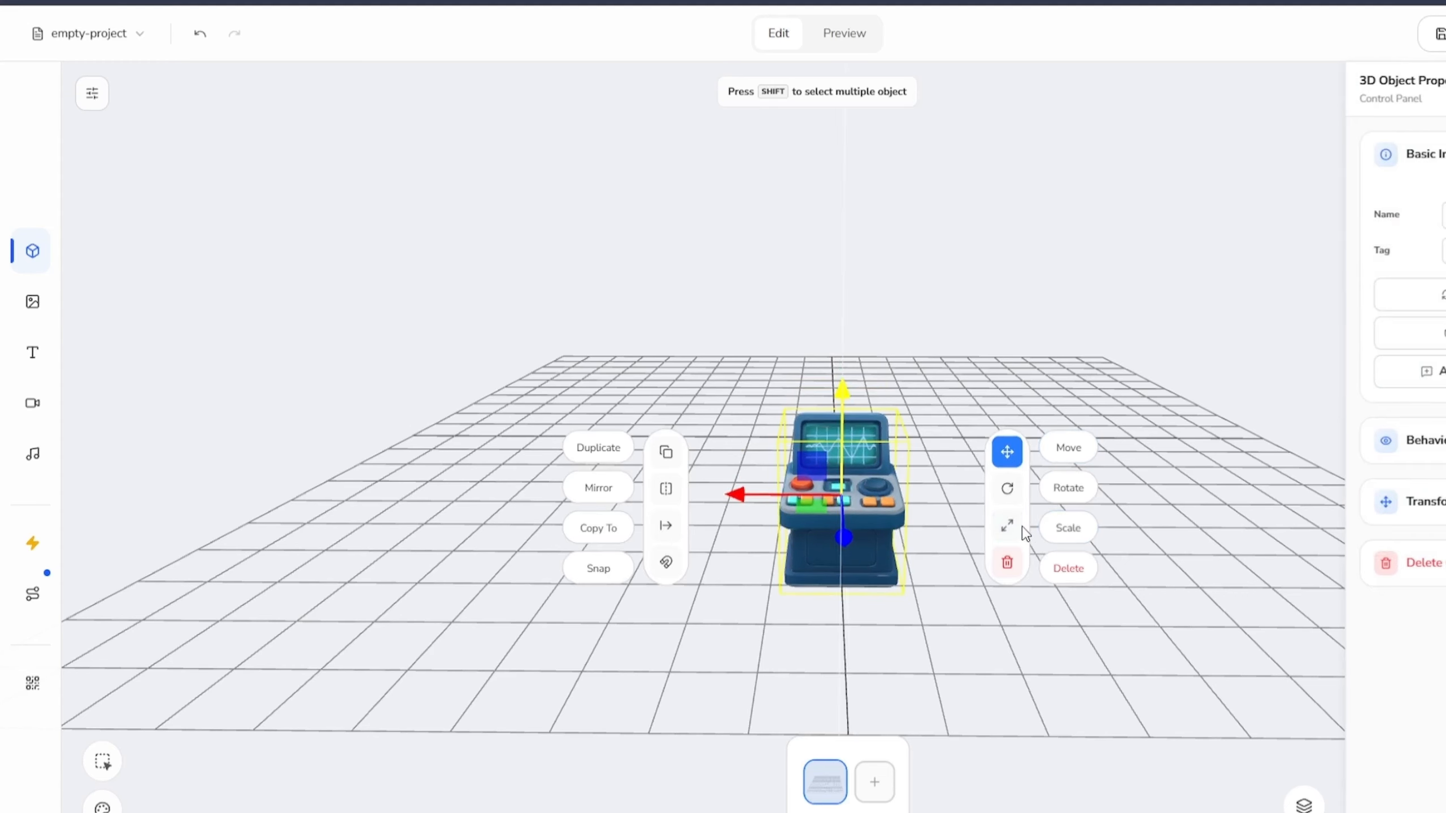
drag(961, 511, 1023, 502)
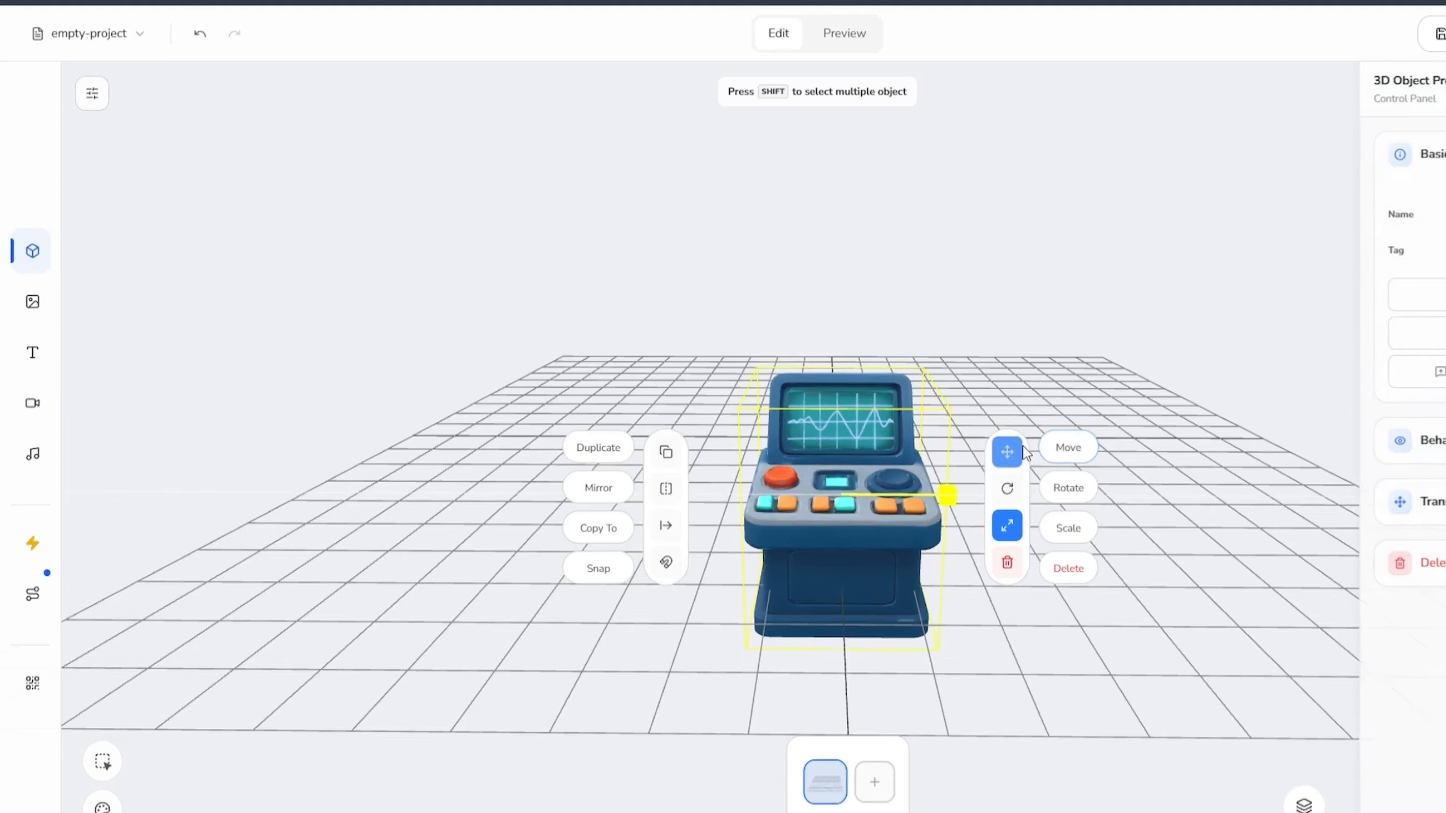
drag(834, 394, 840, 351)
drag(907, 174, 906, 207)
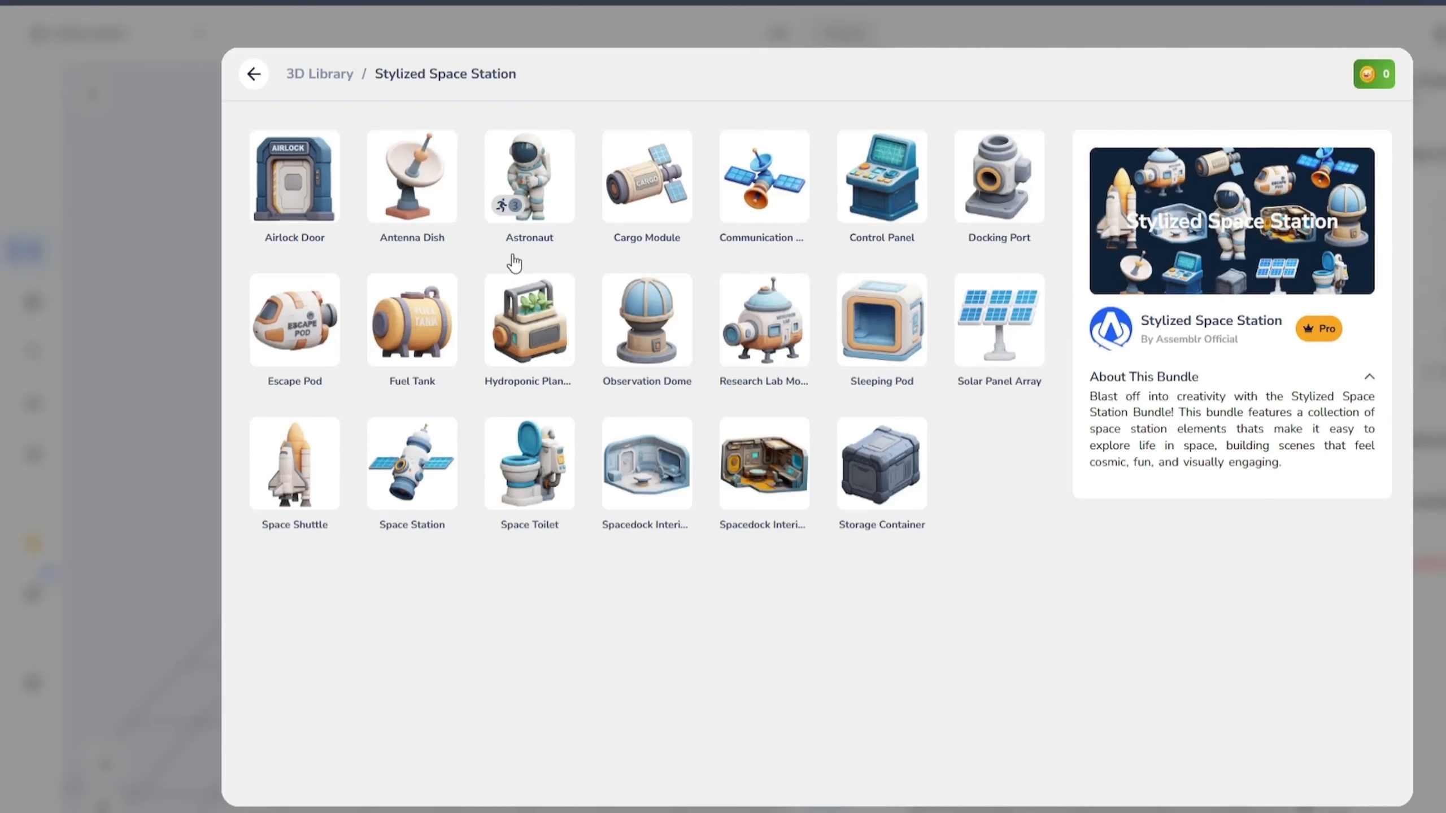
Add the Space Shuttle from the Stylized Space Station bundle, place it behind the control panel and enlarge it
click(315, 475)
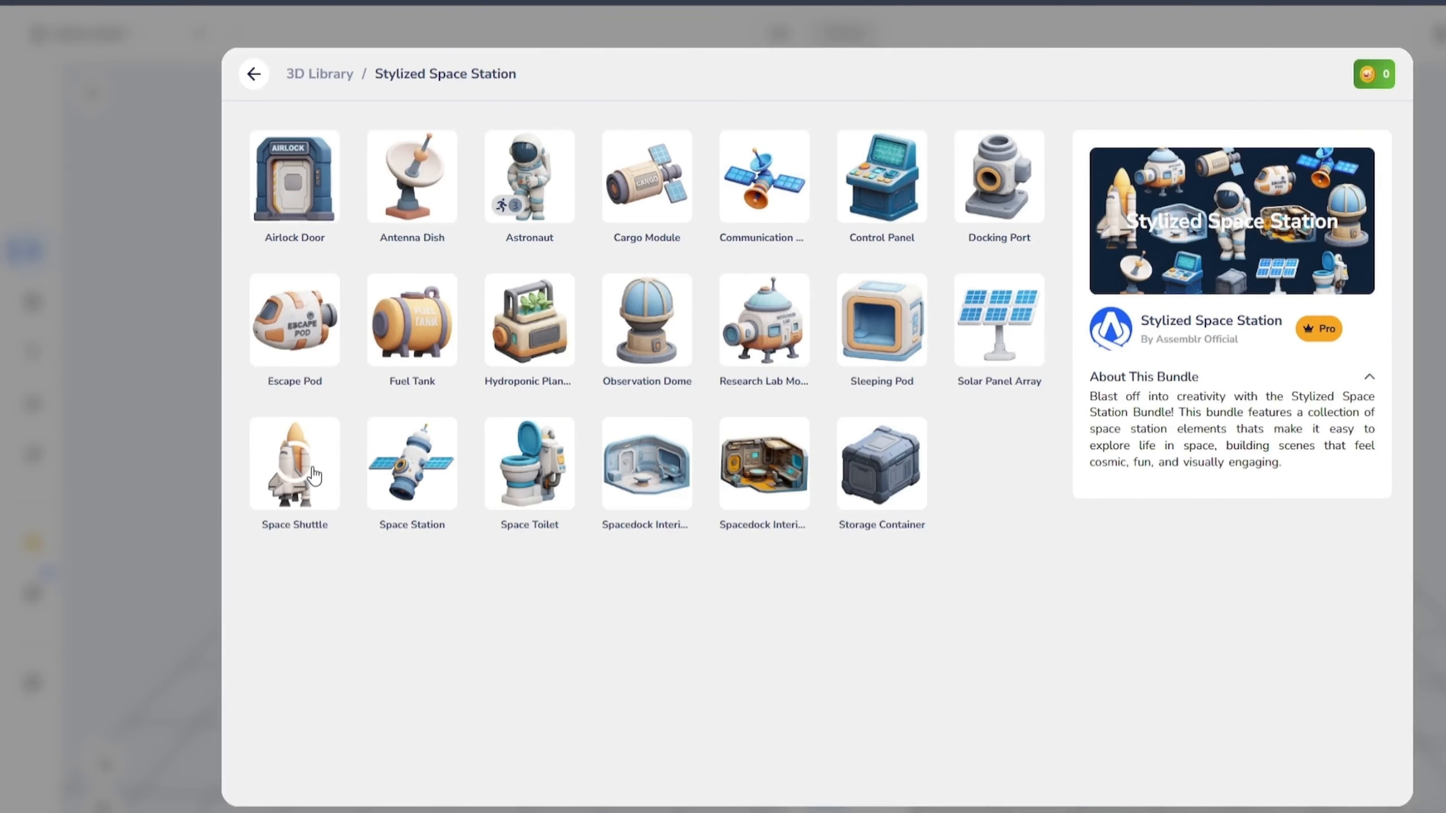
drag(836, 490, 837, 454)
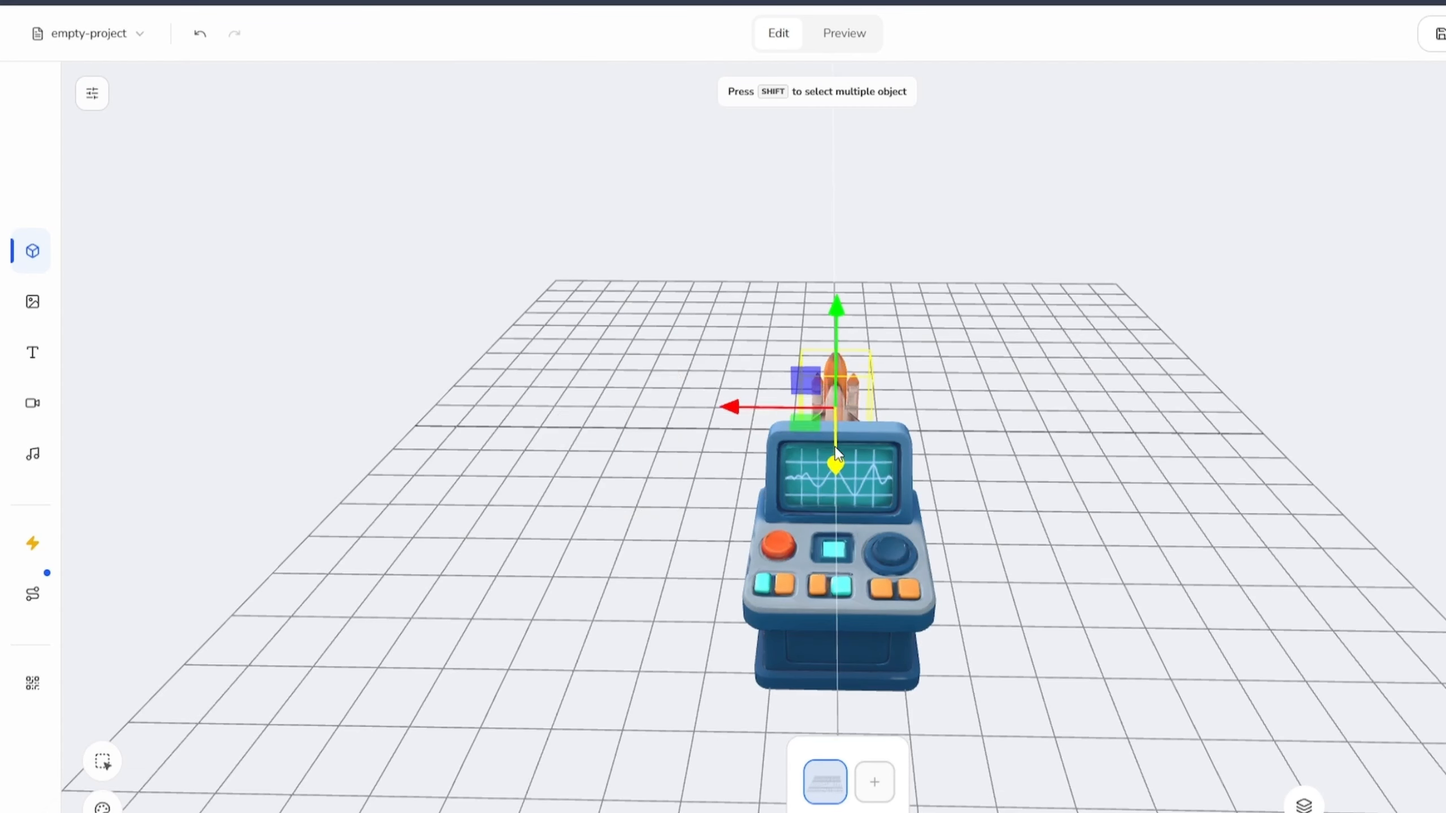
drag(857, 332, 857, 386)
drag(836, 245, 850, 186)
drag(940, 282, 1014, 285)
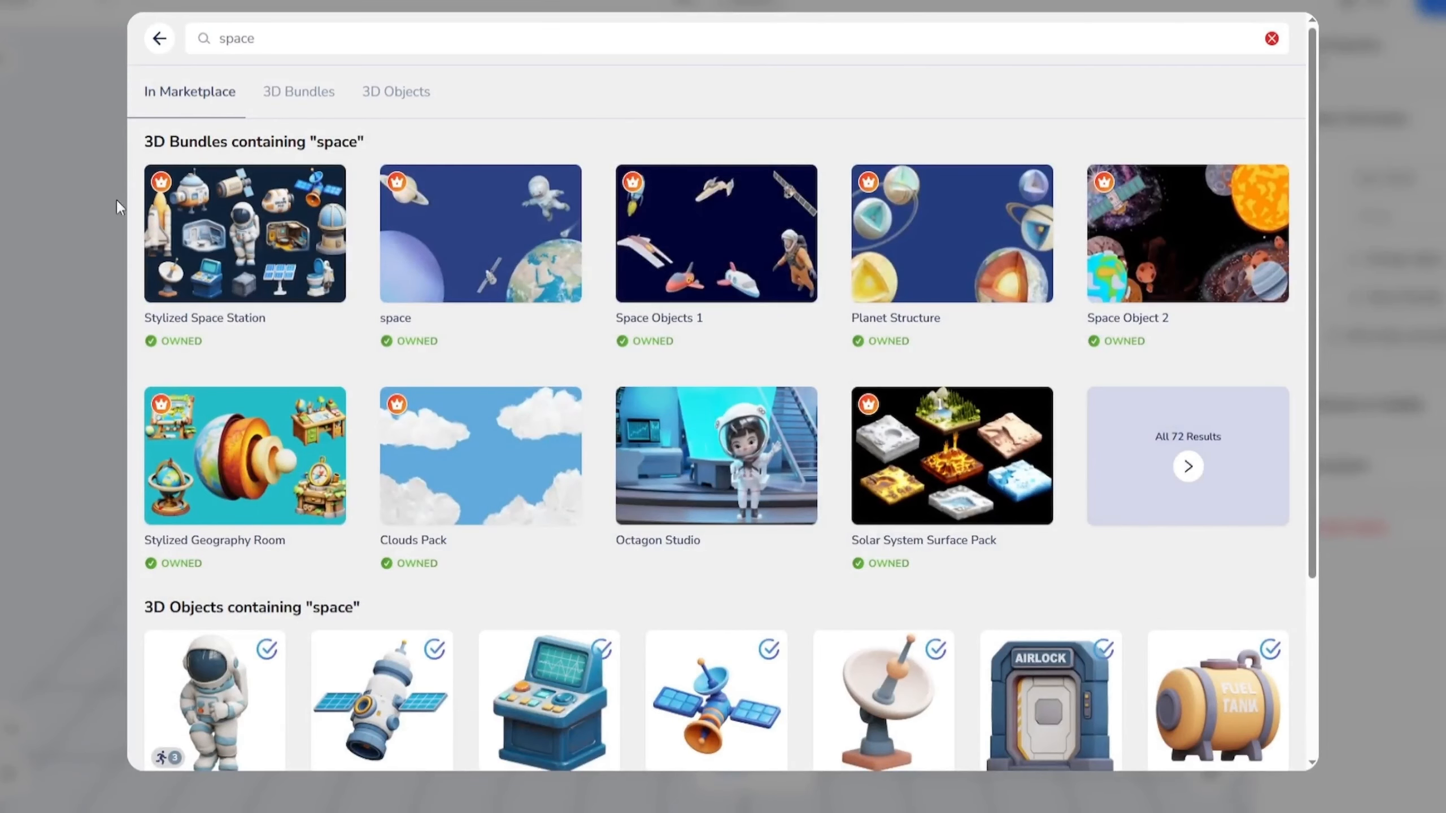
Add the Fuel Tank from the Stylized Space Station bundle, place it left of the shuttle and rotate it at an angle
click(245, 234)
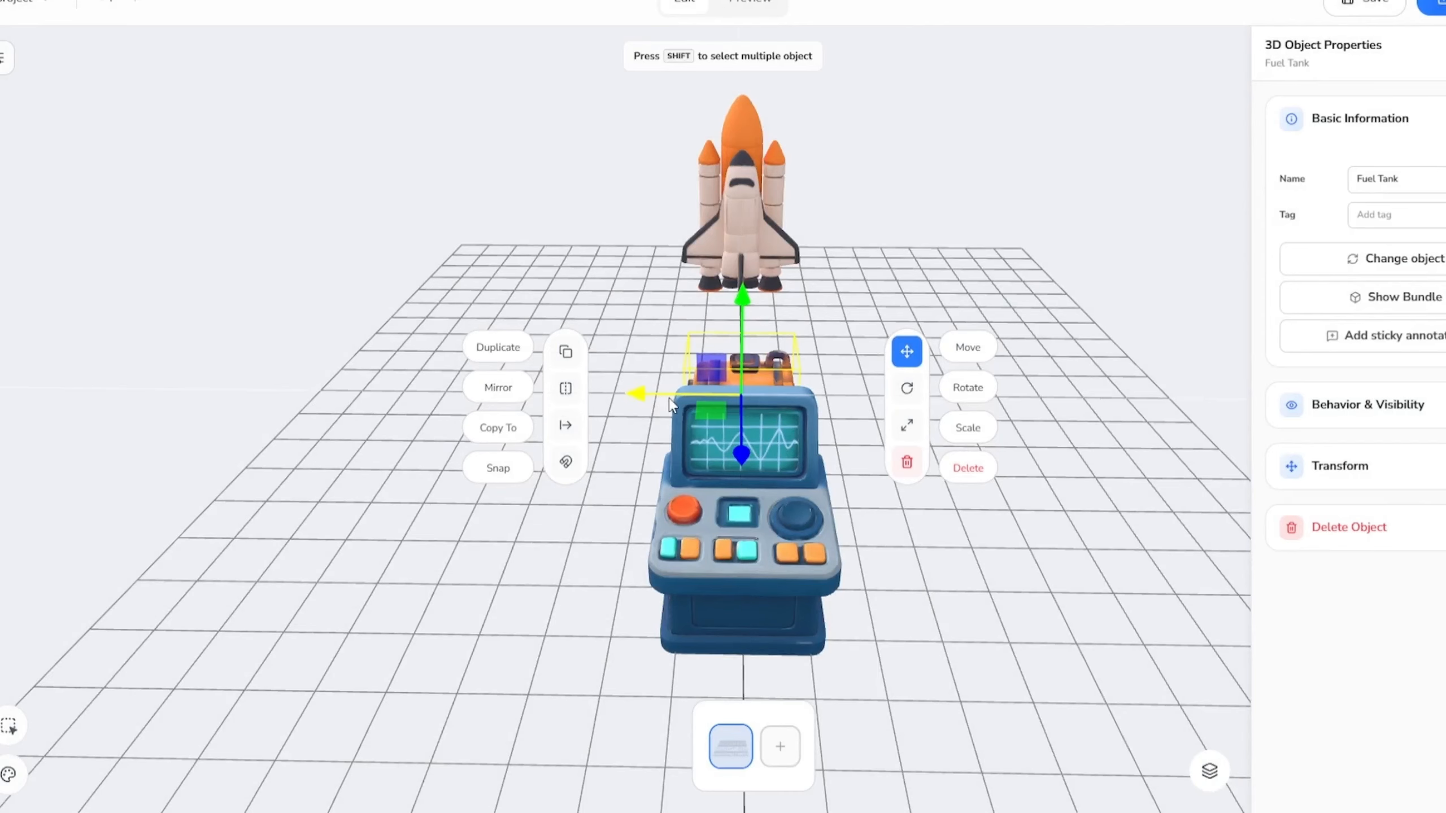
drag(638, 393, 444, 393)
drag(545, 306, 520, 230)
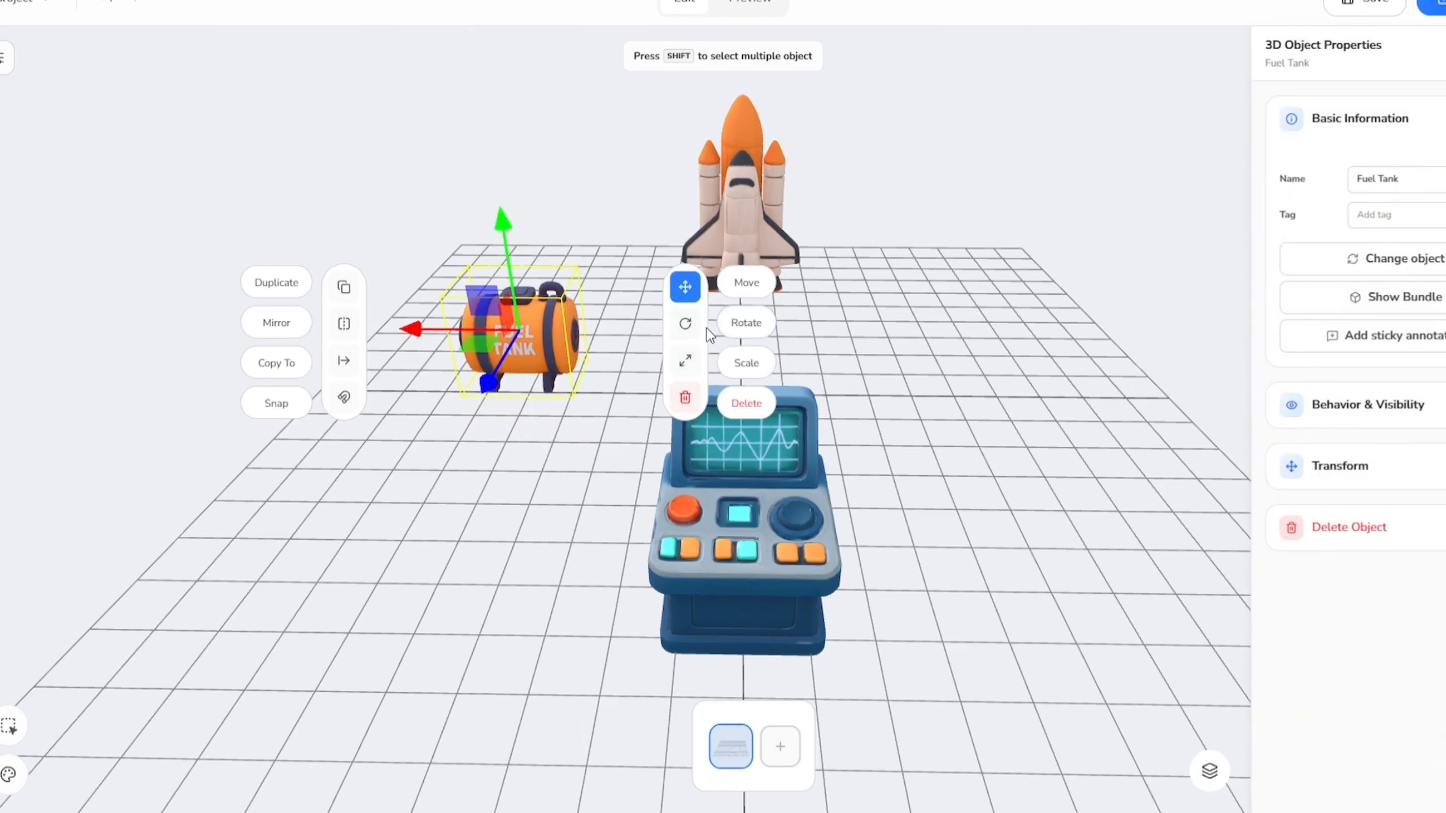
click(691, 329)
drag(603, 365, 569, 381)
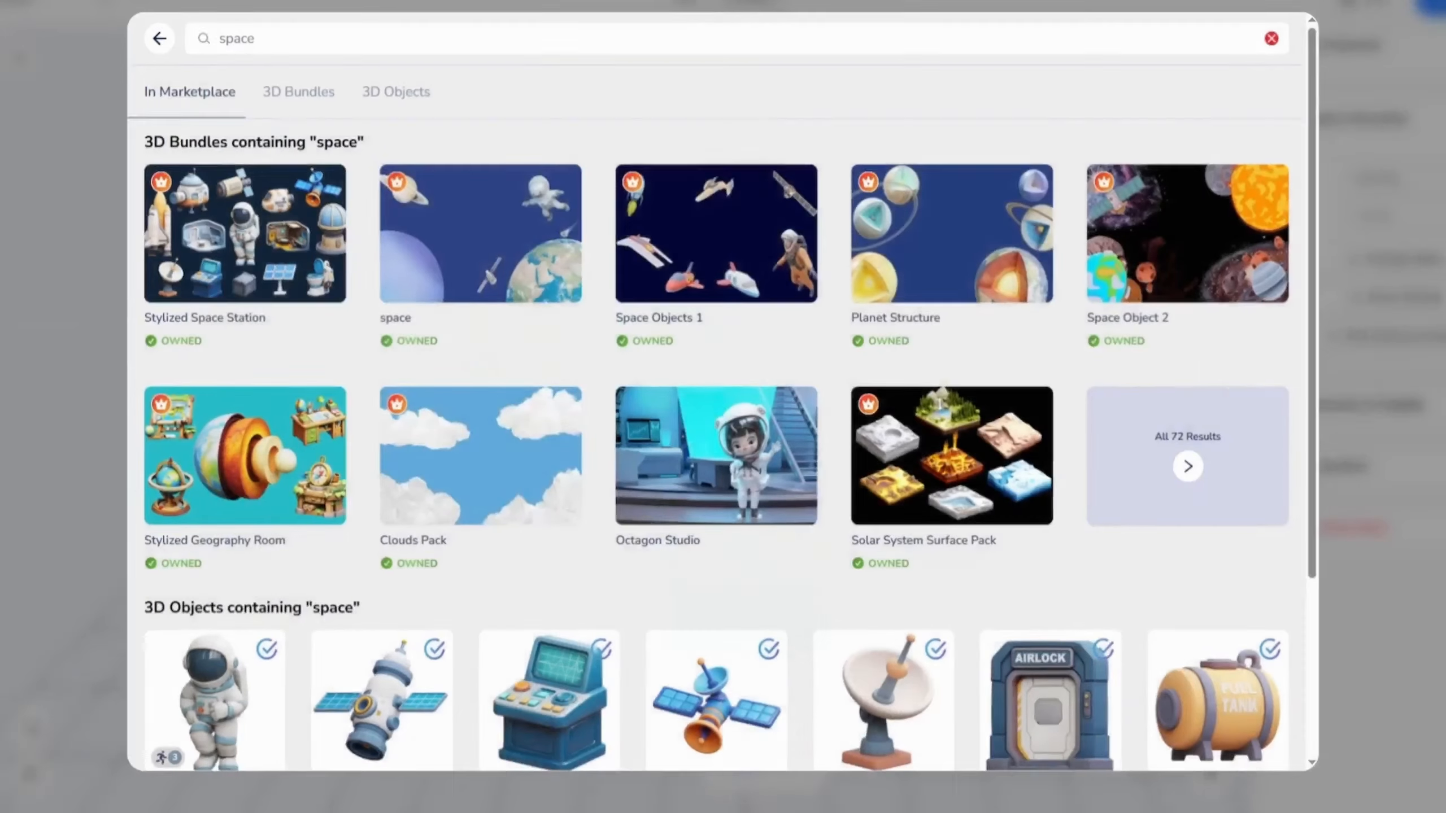
Add the Antenna Dish from the Stylized Space Station bundle and place it on the grid's right side, opposite the fuel tank
click(252, 254)
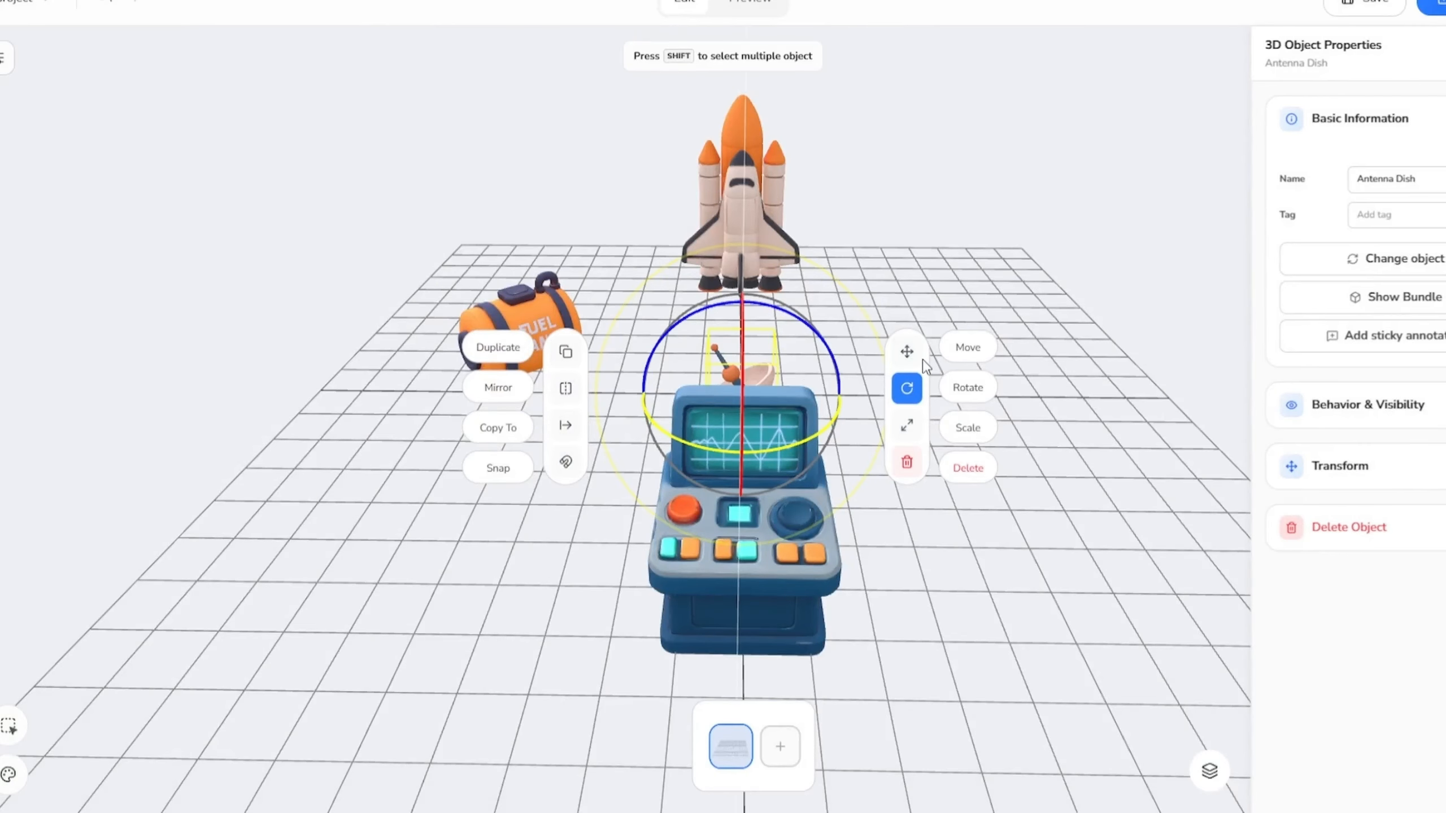
click(912, 354)
drag(742, 307, 743, 225)
drag(646, 324, 899, 332)
drag(1030, 392, 1019, 381)
drag(1150, 180, 919, 137)
drag(686, 409, 649, 409)
drag(738, 307, 740, 340)
drag(709, 256, 751, 209)
drag(302, 174, 527, 171)
Lower the fuel tank slightly and fine-tune the space shuttle's placement at the back of the scene
click(513, 341)
drag(518, 227, 517, 238)
drag(712, 147, 649, 221)
click(734, 210)
drag(859, 189, 859, 152)
drag(871, 183, 933, 191)
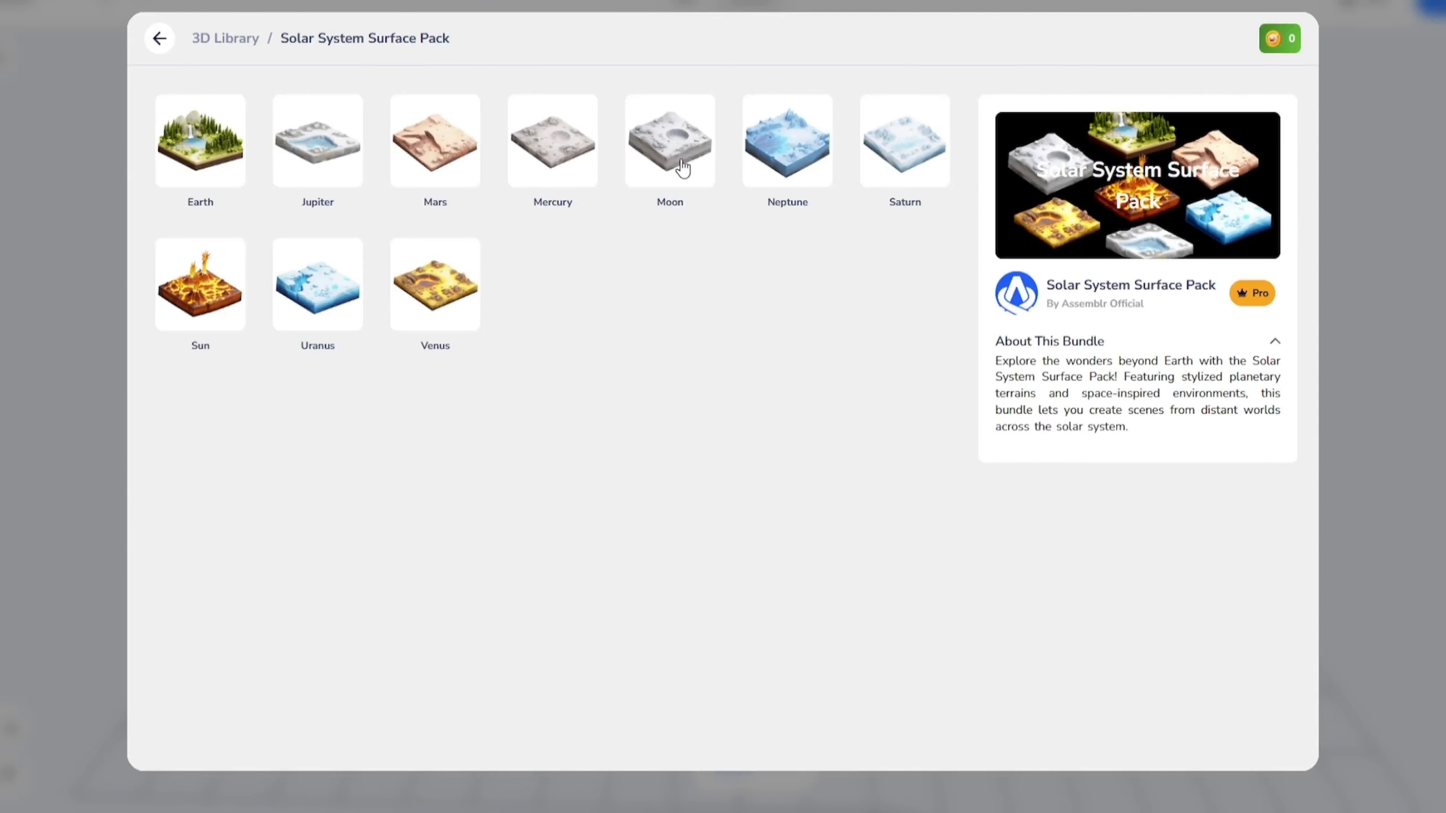
Add the Mercury surface from the Solar System Surface Pack, enlarge it to a scale of about 6.18 and flatten its Y scale
click(586, 157)
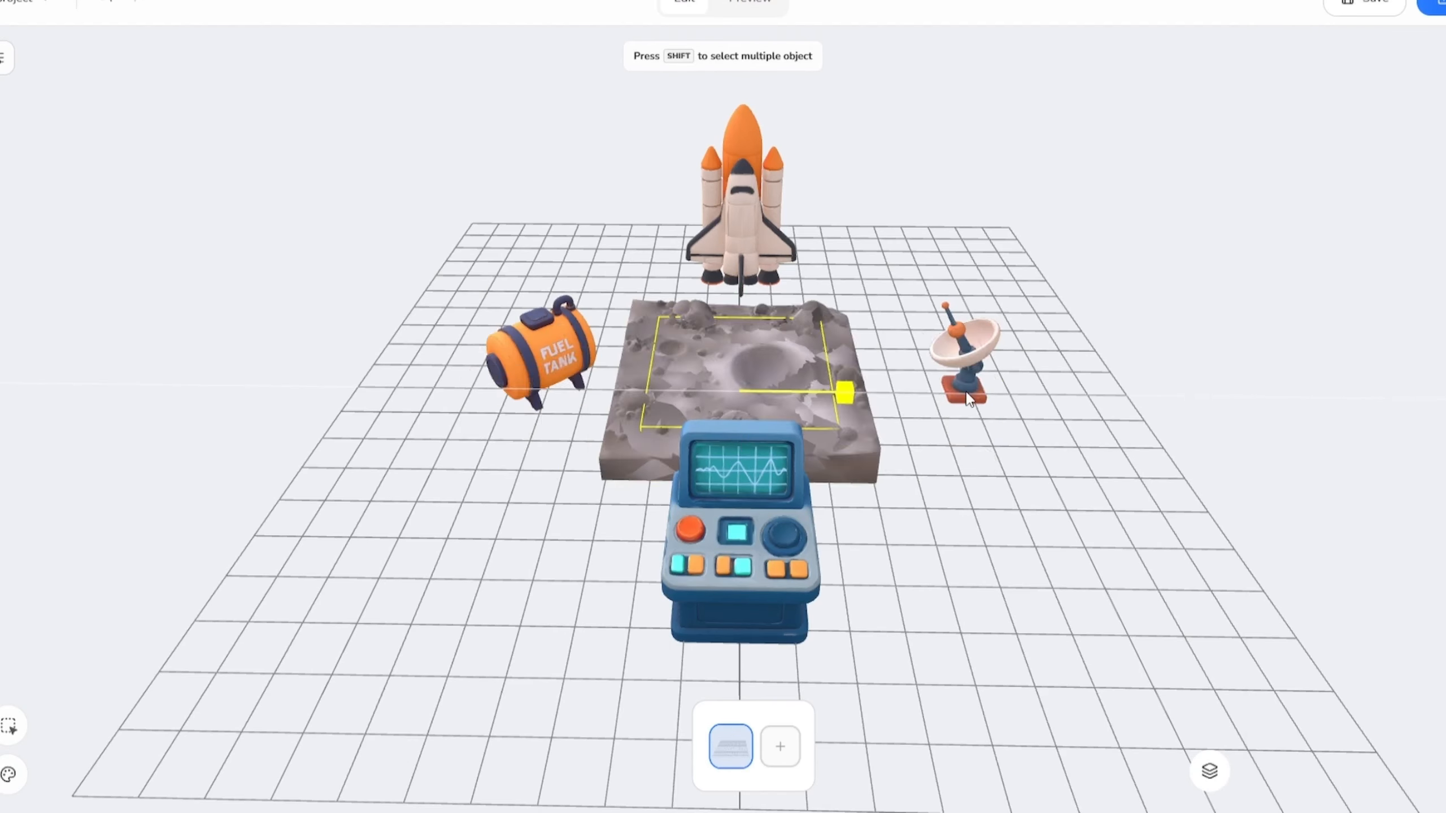
double_click(1414, 523)
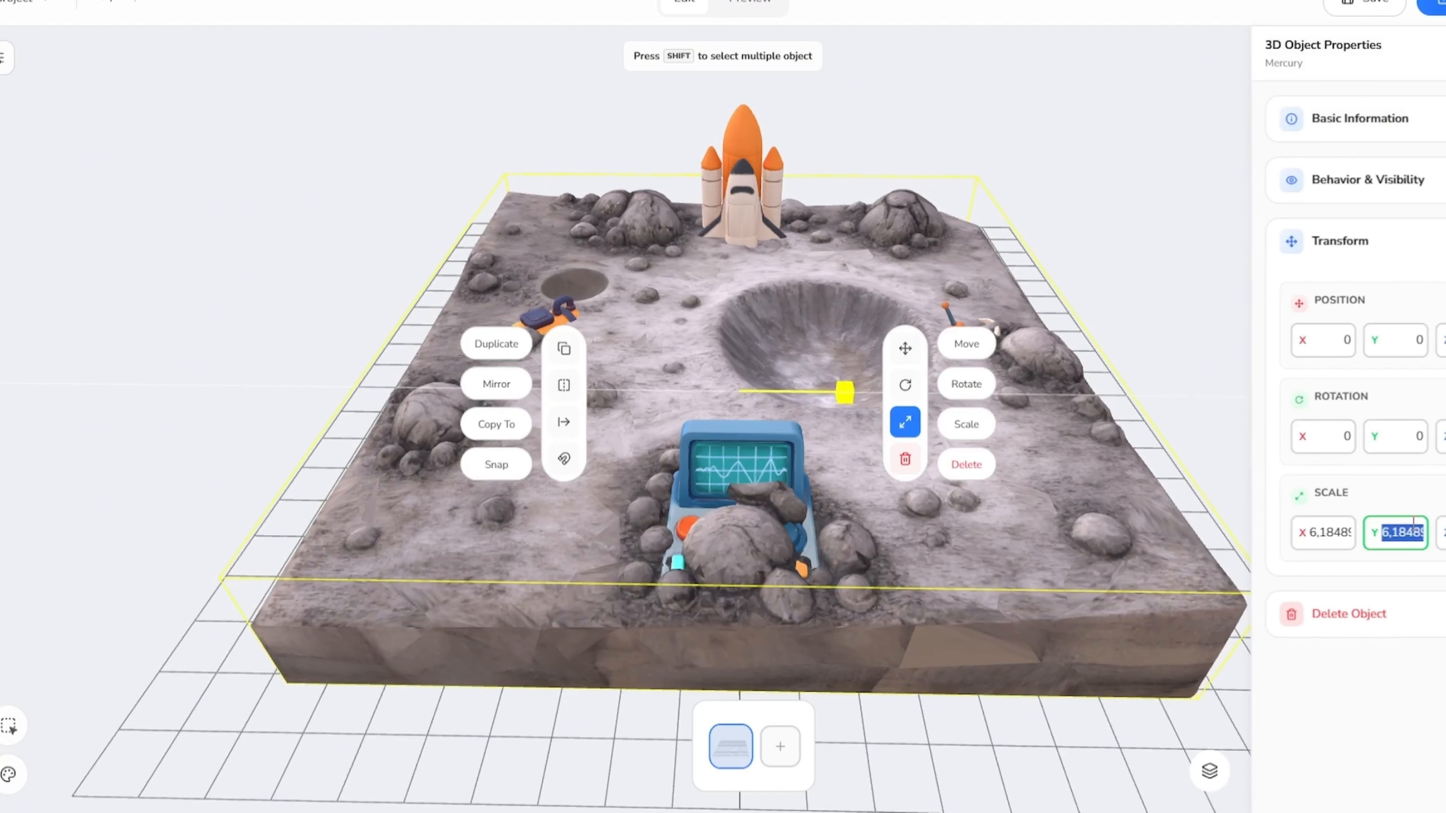
click(888, 189)
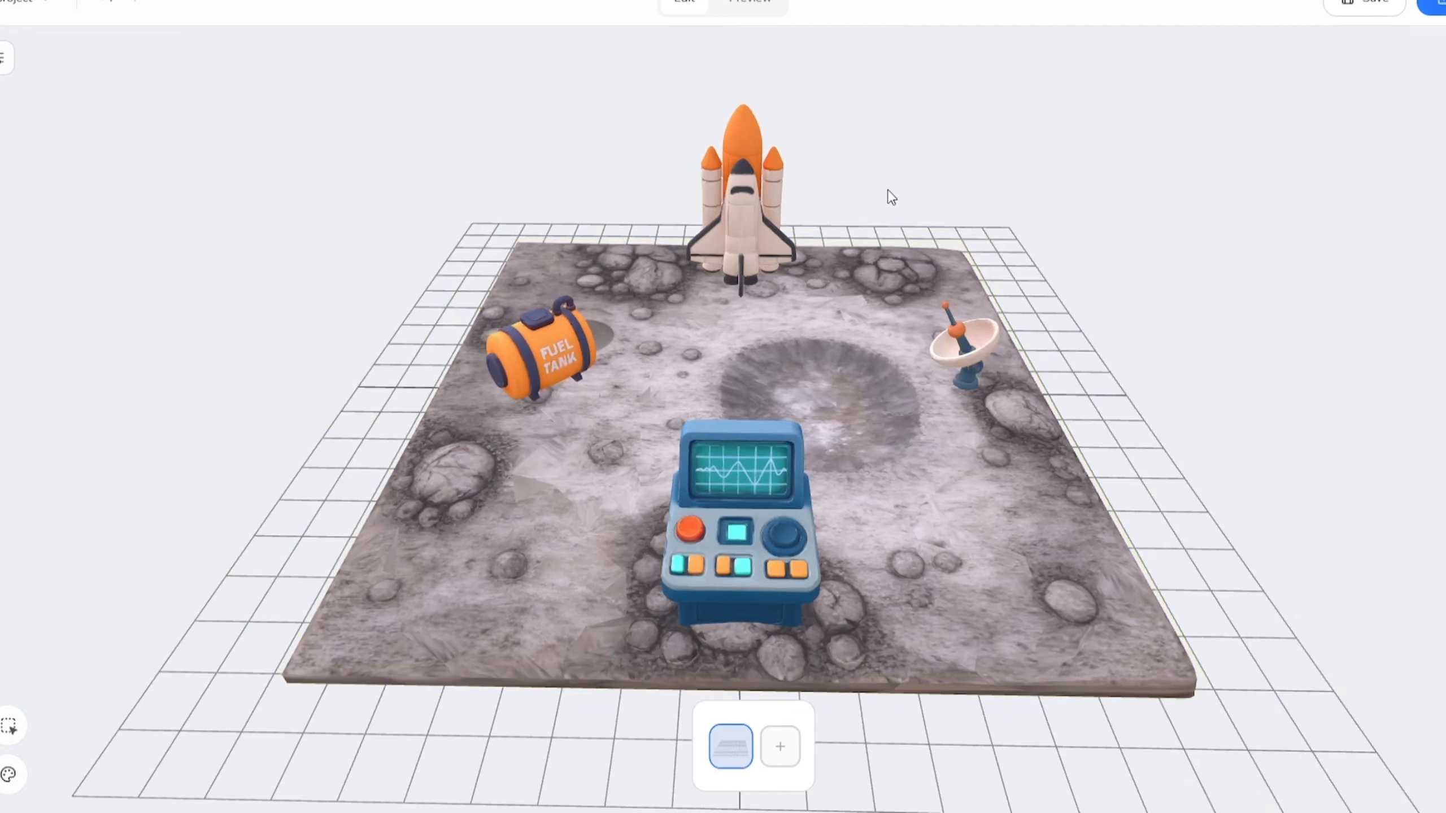
Raise the antenna dish, fuel tank and space shuttle so that they stand on the Mercury surface
click(972, 323)
click(1126, 306)
drag(990, 245, 992, 232)
click(518, 358)
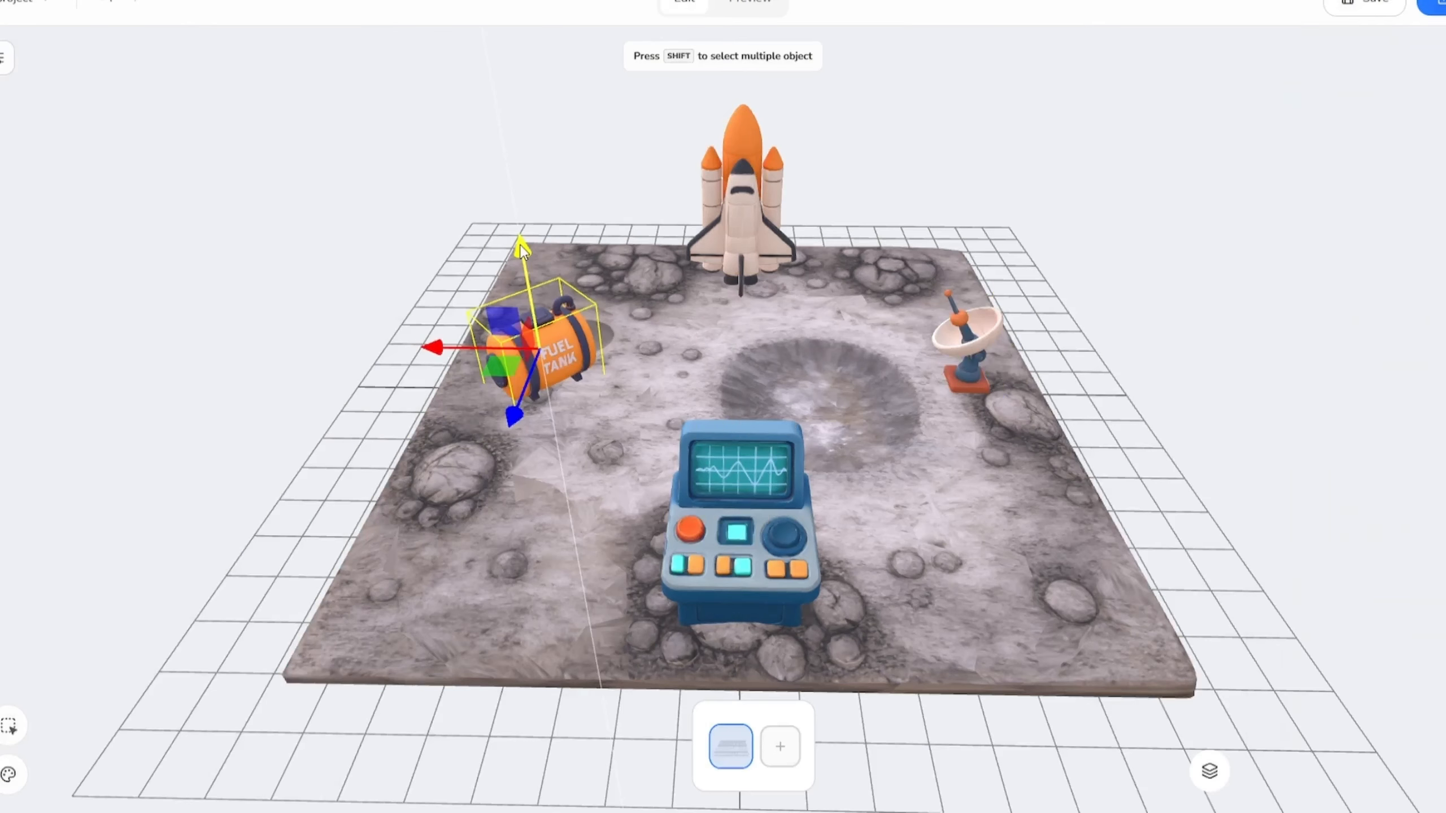
drag(524, 246, 521, 235)
click(752, 185)
drag(745, 108, 745, 94)
Raise the control panel so that its base rests on the Mercury surface
click(788, 548)
click(859, 556)
drag(405, 301, 405, 247)
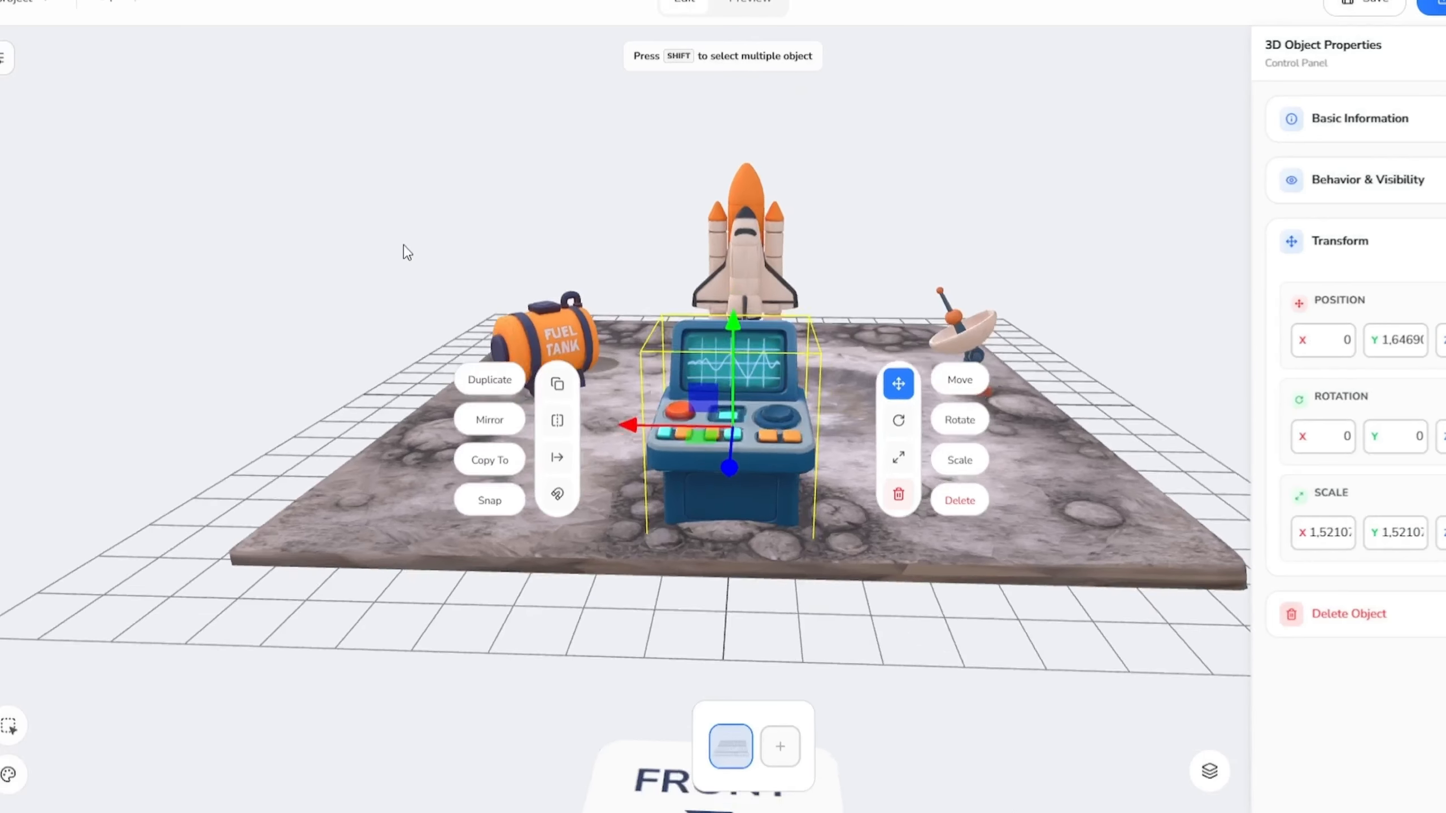
drag(745, 332, 744, 314)
drag(862, 161, 858, 197)
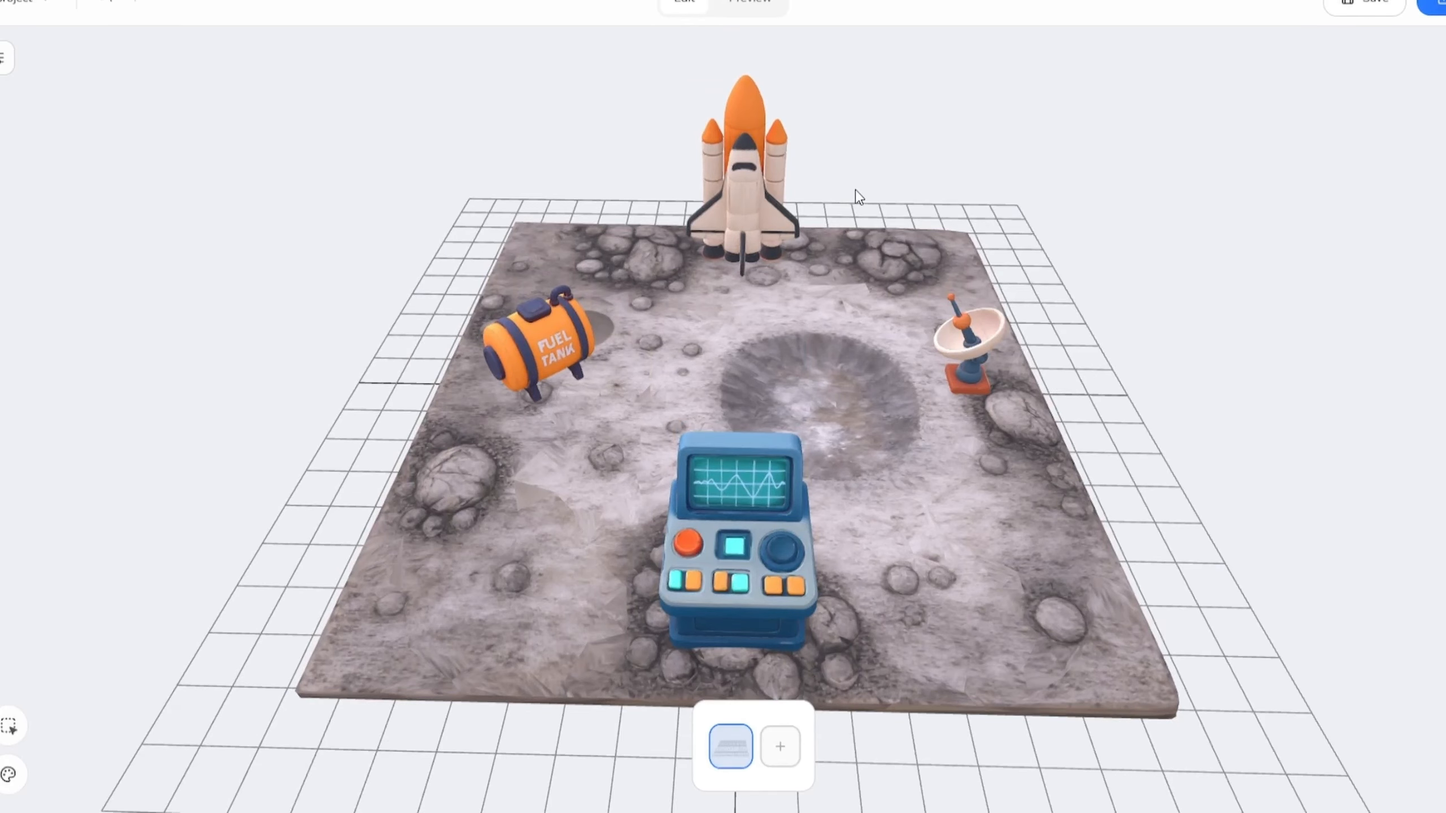
Add the Fuel/Engine/Shield/Launch status screen image, move it to the control panel and tilt it to about -28.58° on X
click(3, 57)
click(32, 213)
drag(744, 336, 755, 193)
drag(742, 363, 769, 589)
click(907, 472)
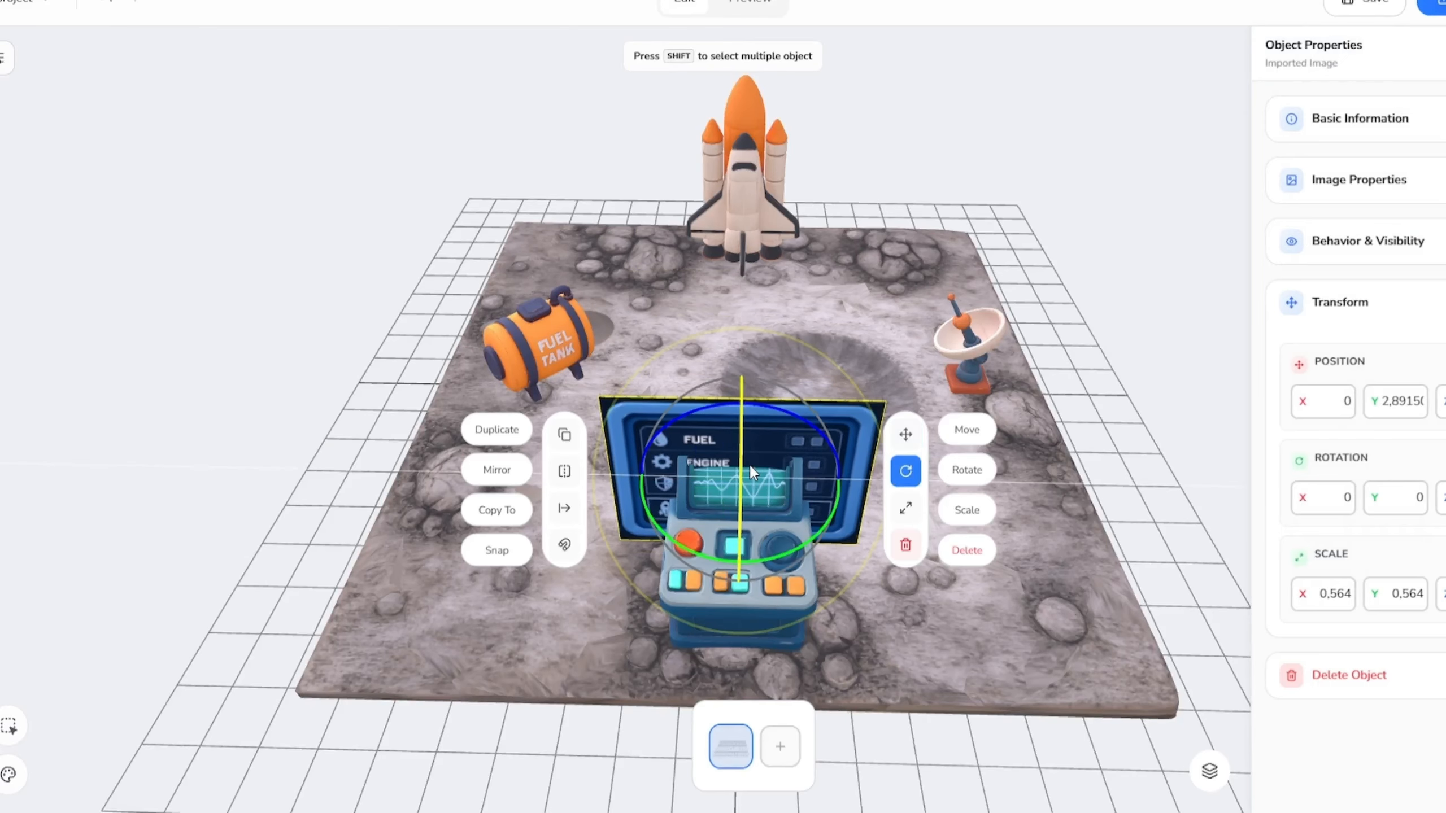
drag(743, 465, 742, 453)
Shrink the status screen image to a scale of about 0.203 and fit it onto the control panel's monitor
click(907, 507)
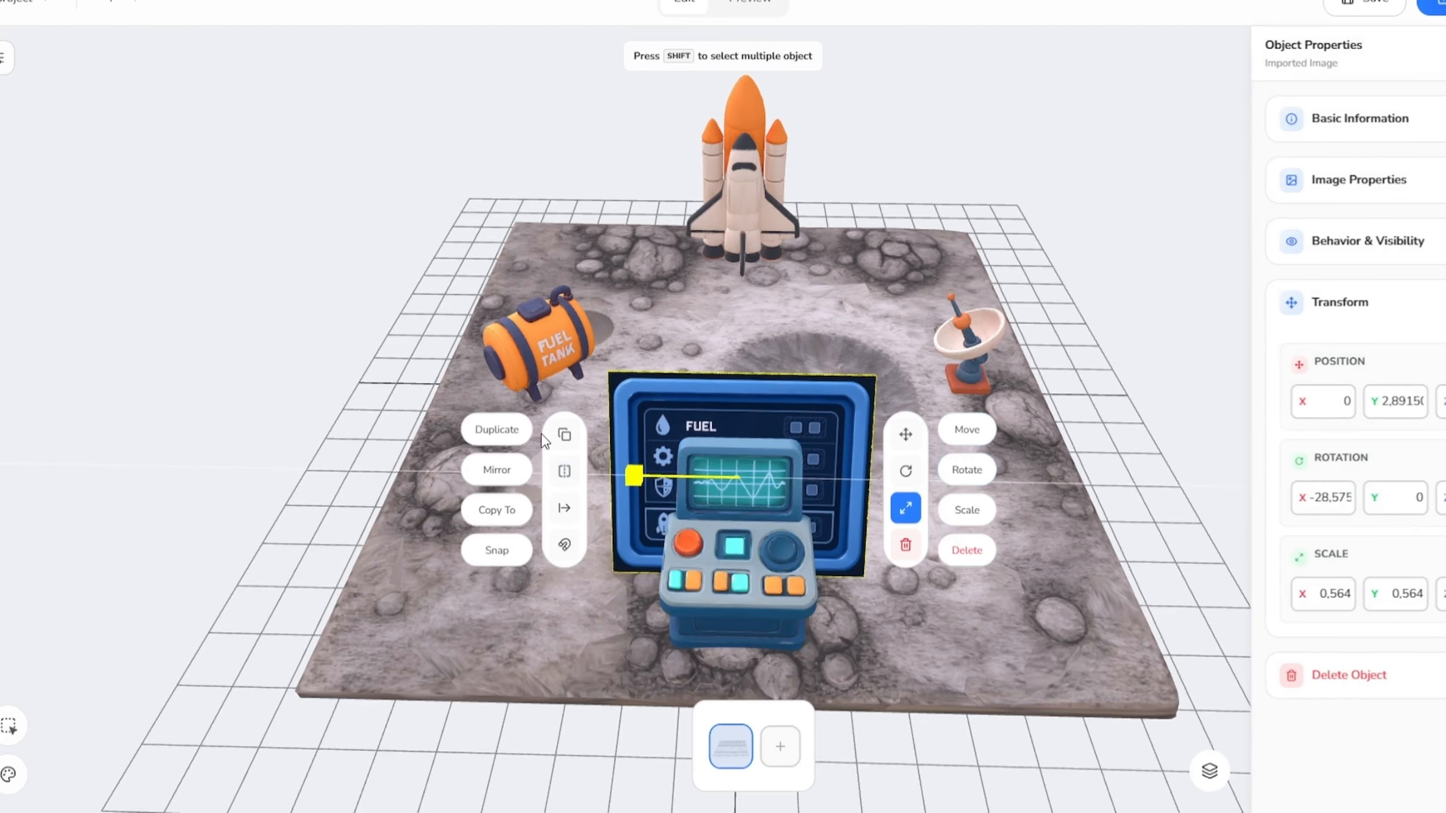
drag(645, 475, 694, 482)
click(906, 434)
drag(744, 562, 746, 574)
click(907, 514)
drag(644, 485, 654, 500)
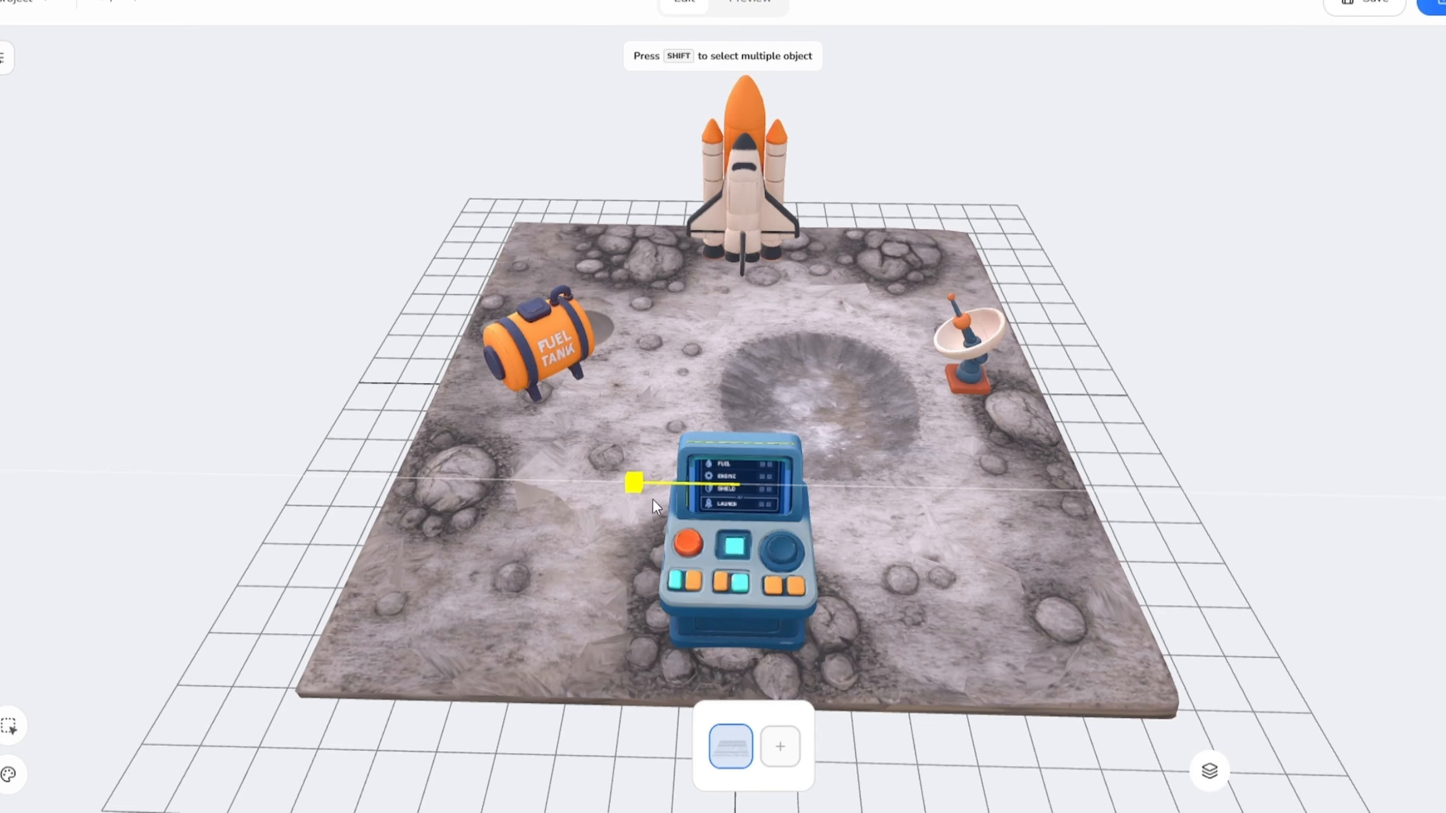
drag(856, 313, 863, 278)
scroll(863, 278, up, 10)
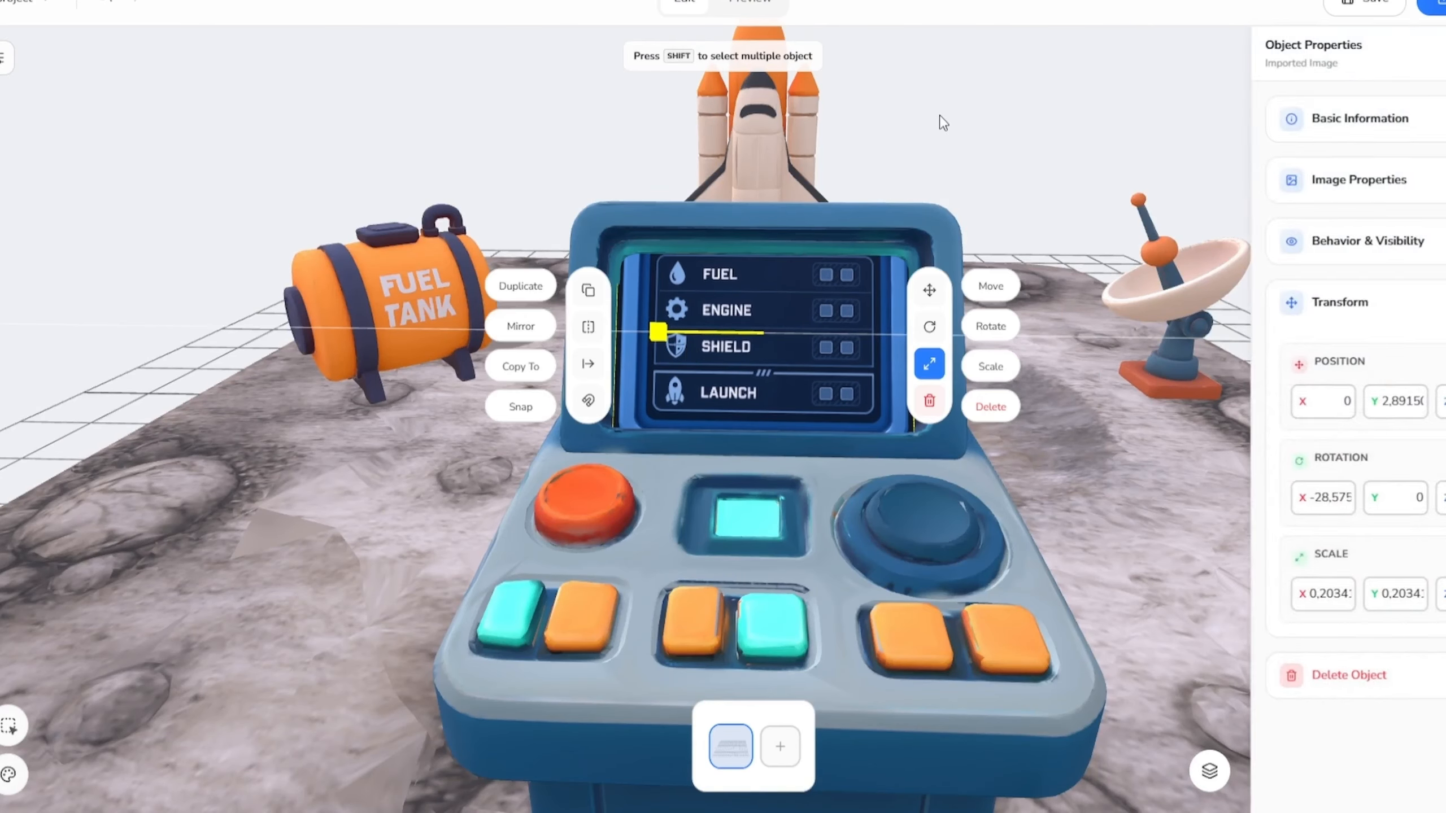
Search the 3D library for "button" and add the red square Button3a
scroll(995, 215, down, 5)
scroll(995, 215, down, 5)
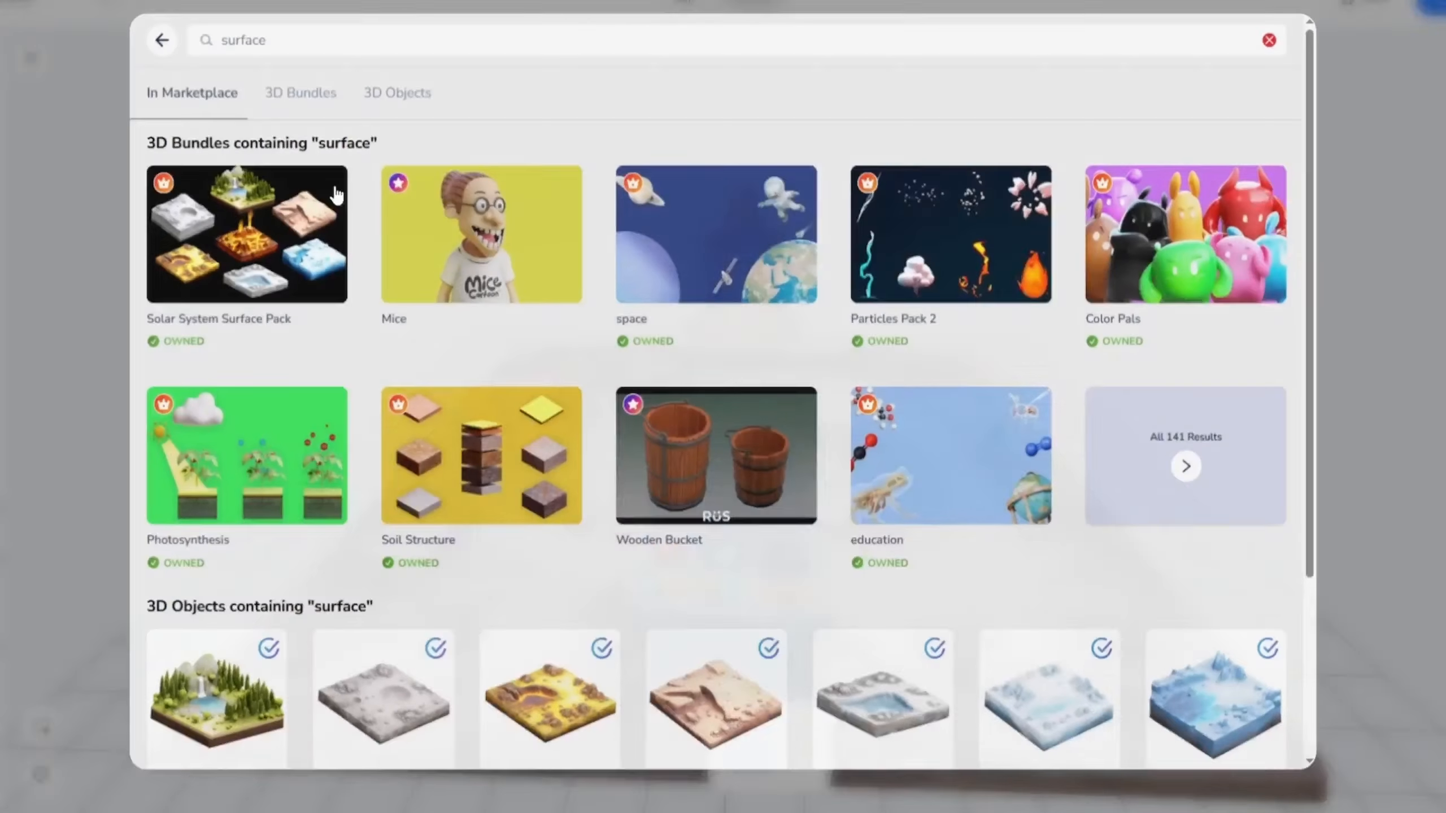
double_click(284, 43)
text(button)
scroll(646, 364, down, 4)
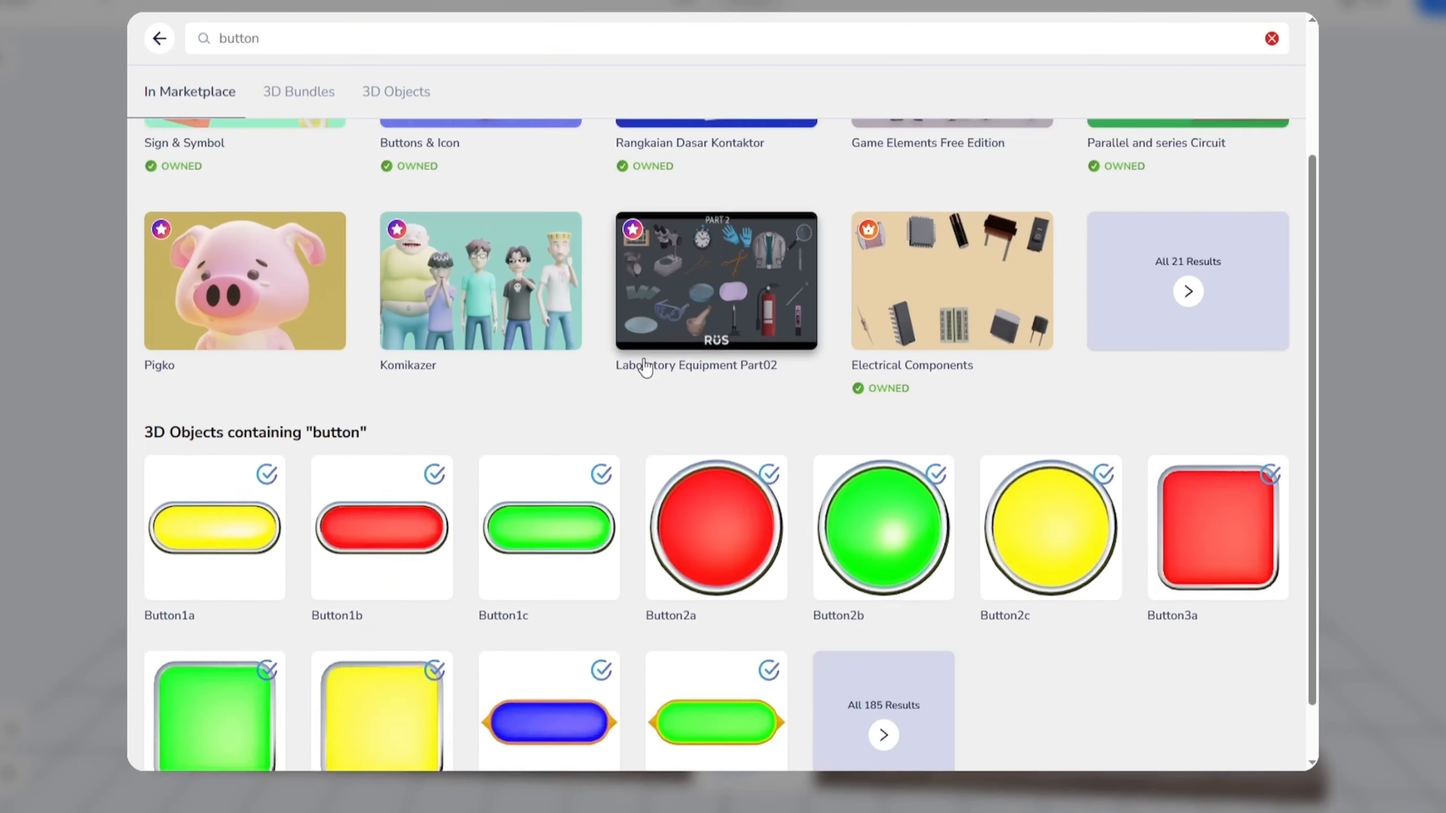
click(1204, 468)
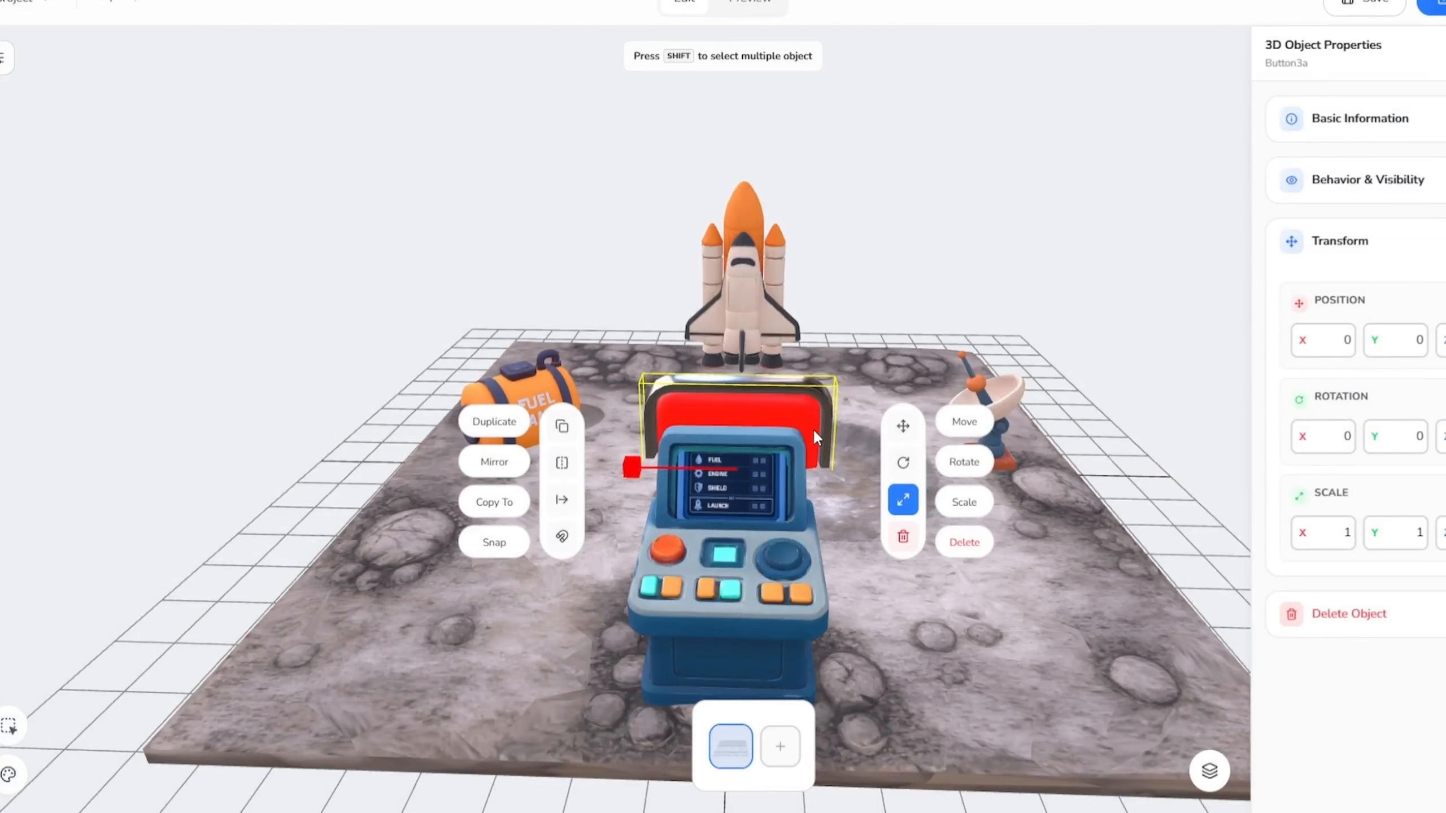
Bring the red button in front of the control panel's monitor, tilt it back and shrink it
drag(742, 398, 744, 404)
click(904, 433)
drag(734, 534, 756, 292)
drag(728, 455, 727, 504)
key(e)
drag(724, 421, 722, 410)
key(r)
drag(814, 443, 752, 448)
Move the red button left, forward and down onto the front-left part of the control panel's console
key(w)
drag(647, 442, 593, 442)
drag(673, 491, 650, 609)
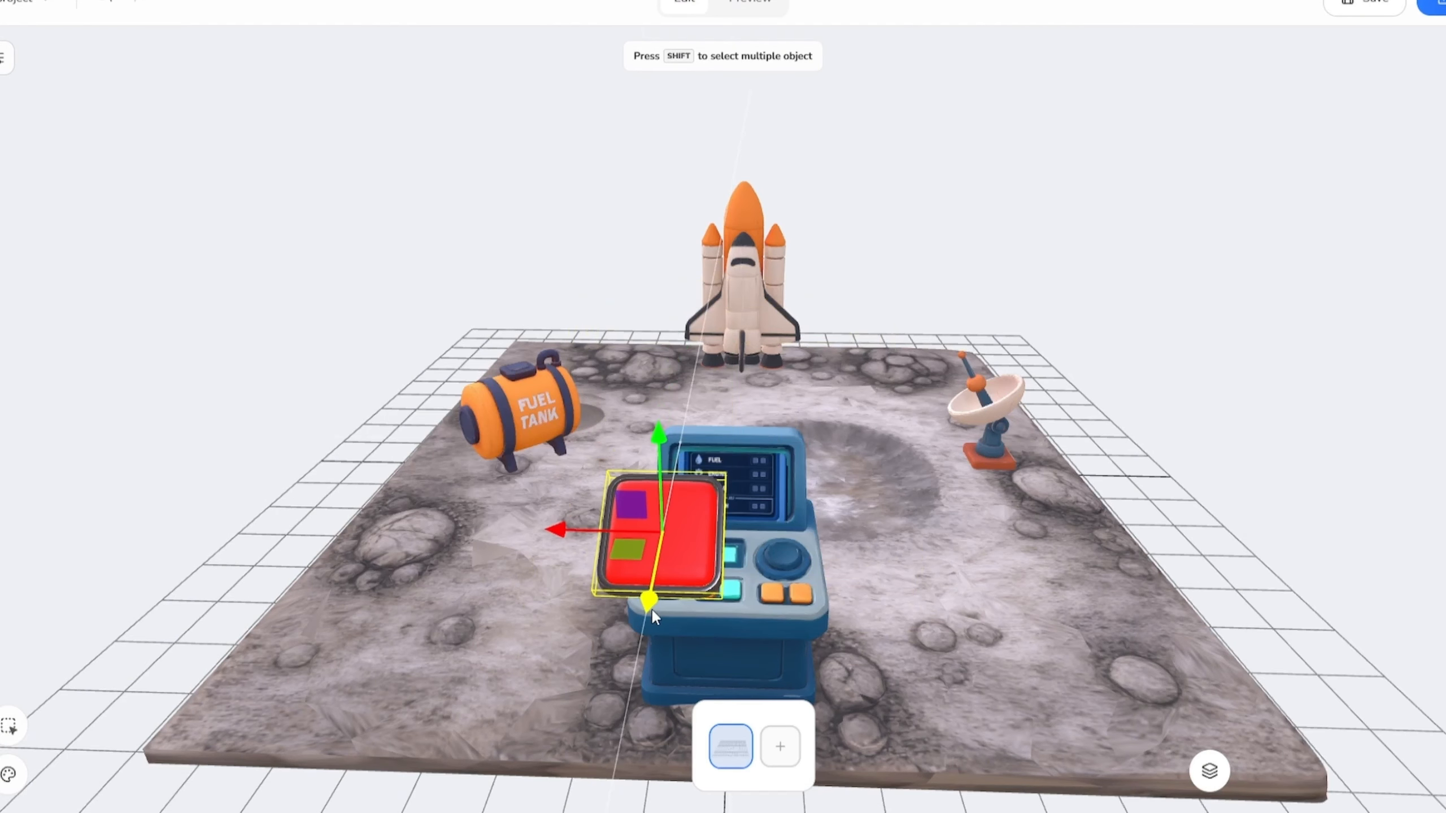
drag(659, 439, 663, 550)
drag(692, 530, 736, 482)
scroll(735, 481, up, 3)
scroll(735, 481, up, 3)
Tilt the red button to about -82.88° on X, shrink it to about 0.136 and fit it over the console's left button pair
key(e)
drag(677, 565, 677, 540)
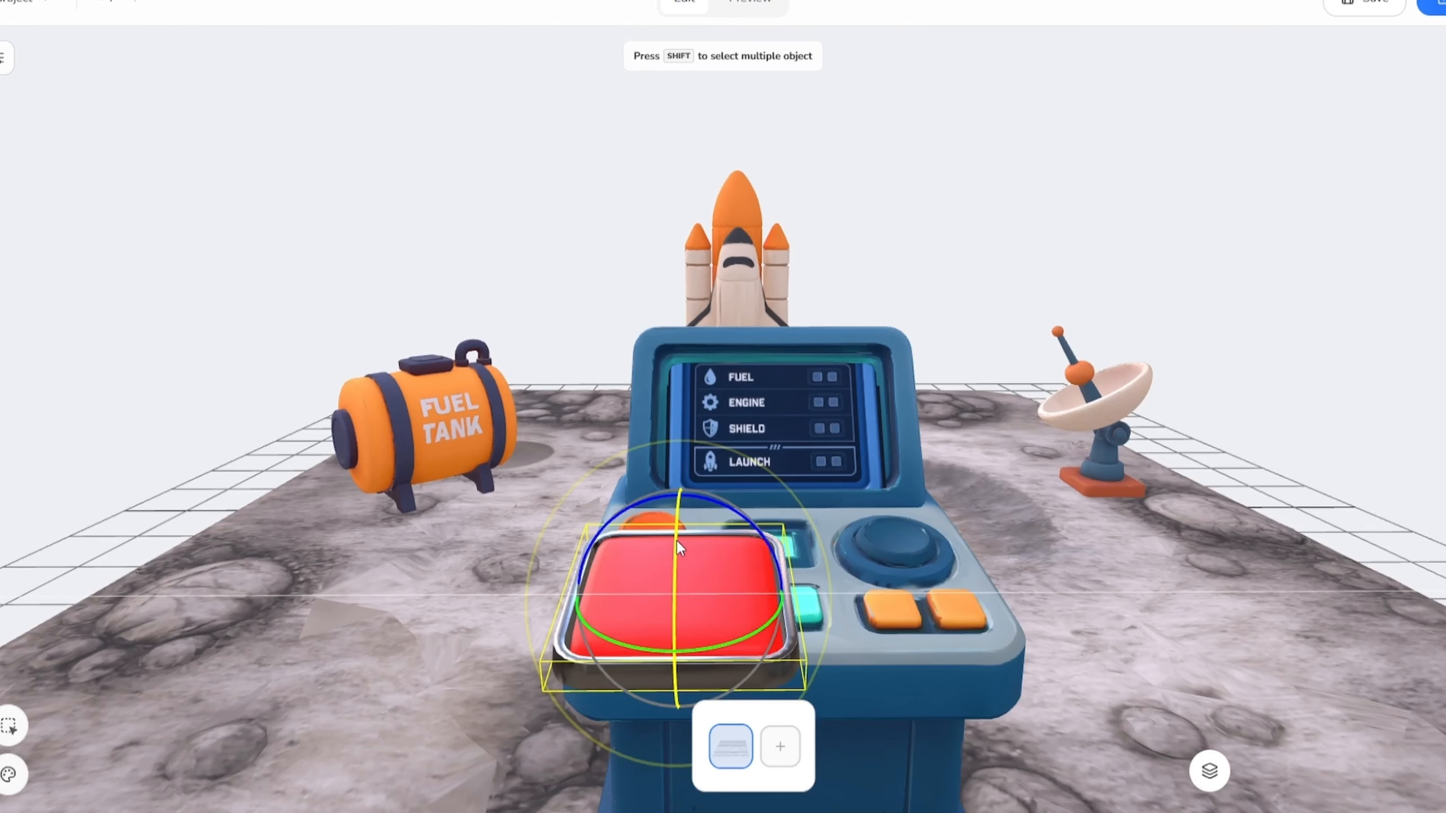
key(r)
drag(790, 596, 729, 605)
key(w)
drag(593, 595, 537, 595)
Set the red button's Y scale to 0.1 and position its duplicate beside it on the console
click(1400, 532)
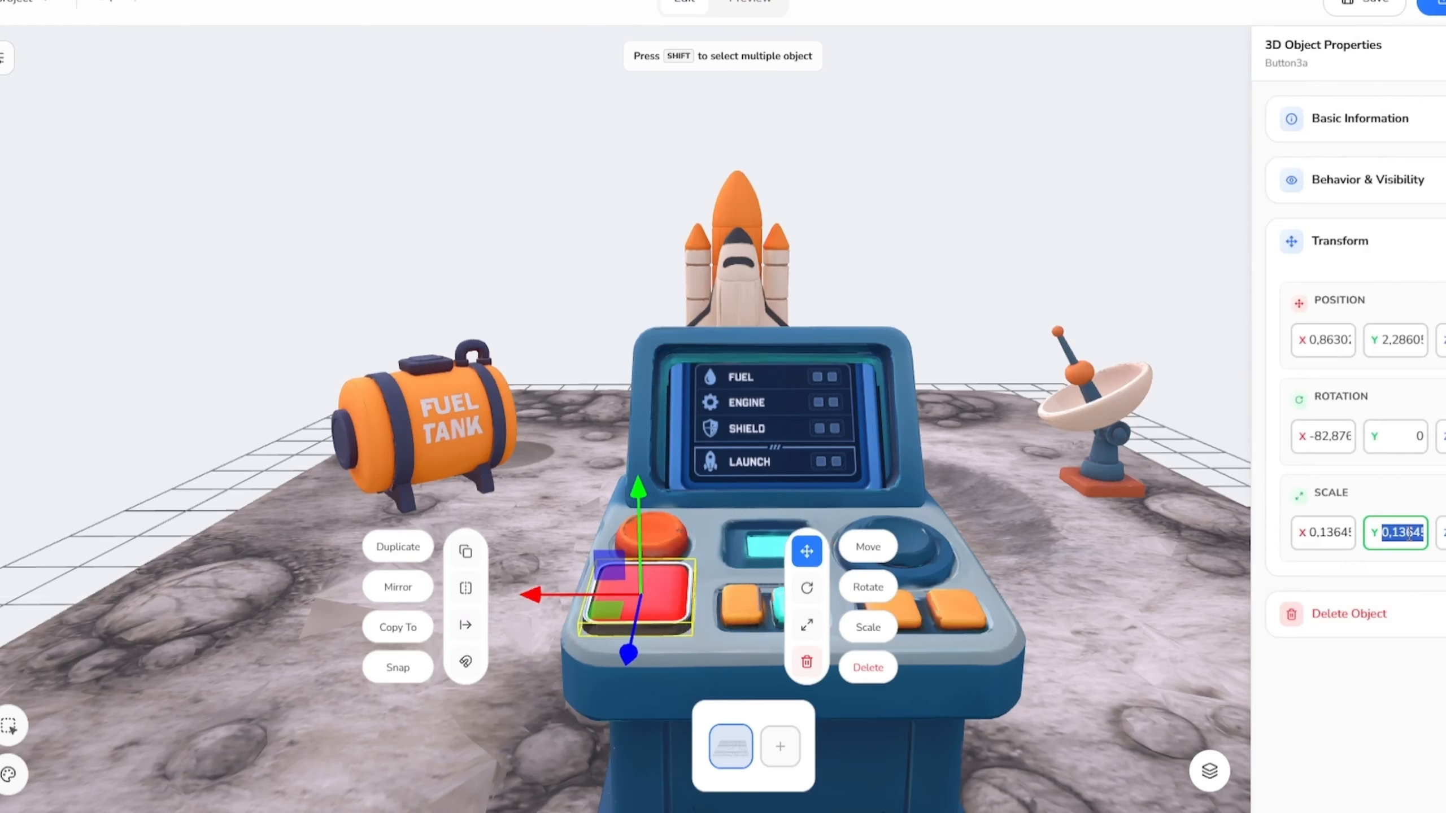
text(0,1)
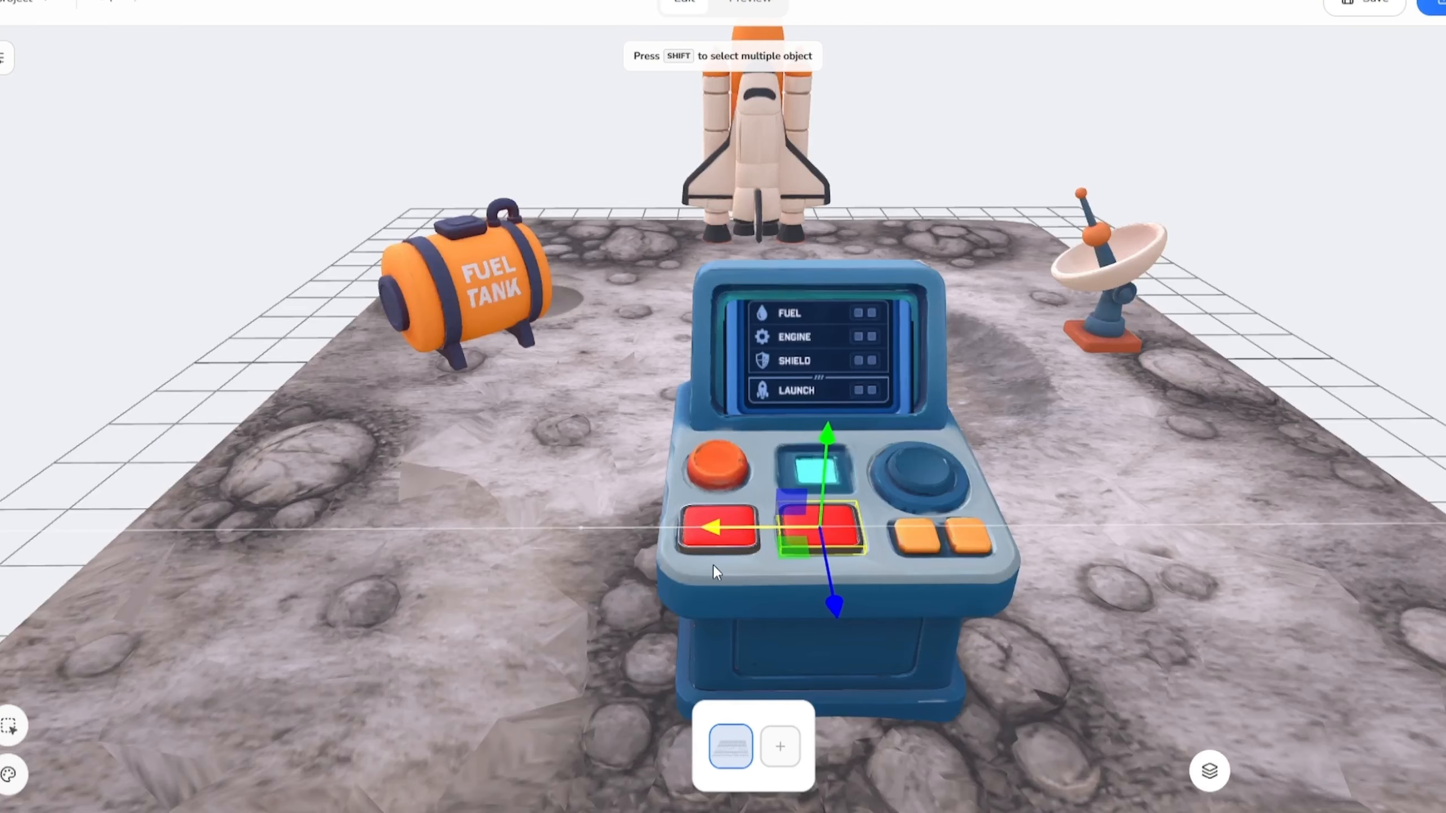
drag(713, 565, 849, 534)
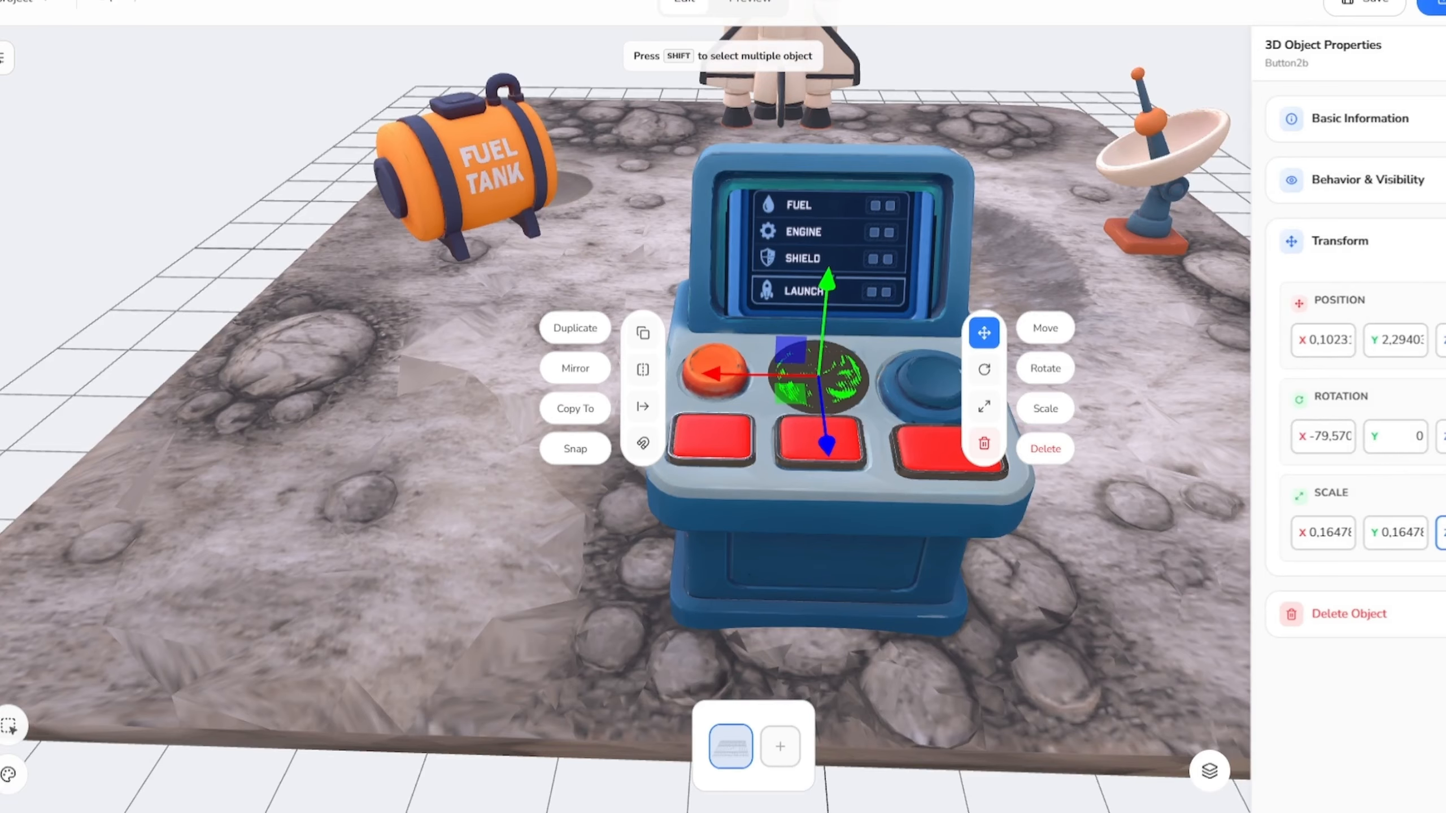
Raise the green button clear of the console surface and add the 3D text "Fuel" in #1C1C1C, Nunito Sans Black, with 0.05 px extrusion
drag(853, 288, 851, 300)
click(3, 58)
click(52, 325)
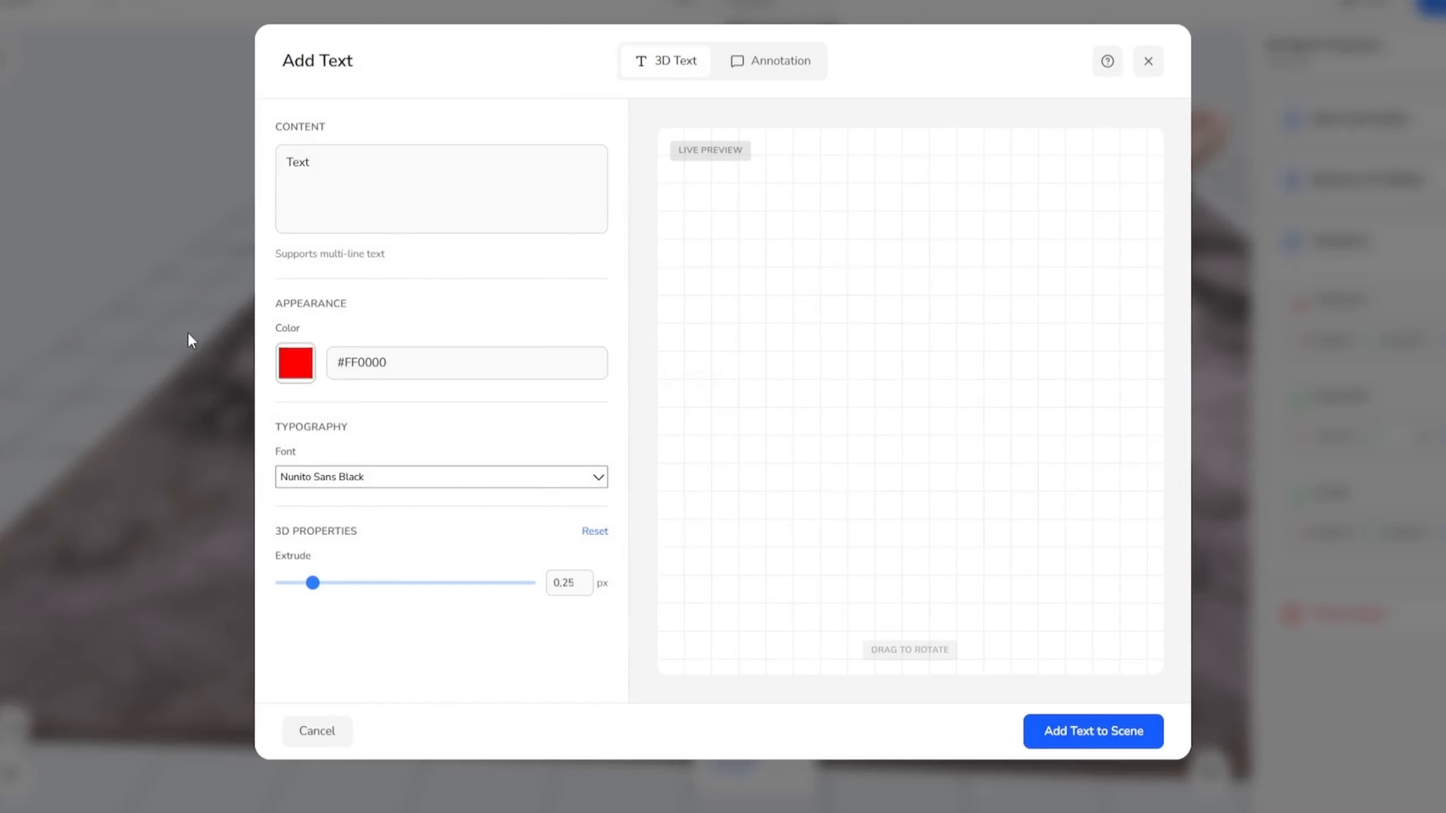
drag(318, 446, 259, 493)
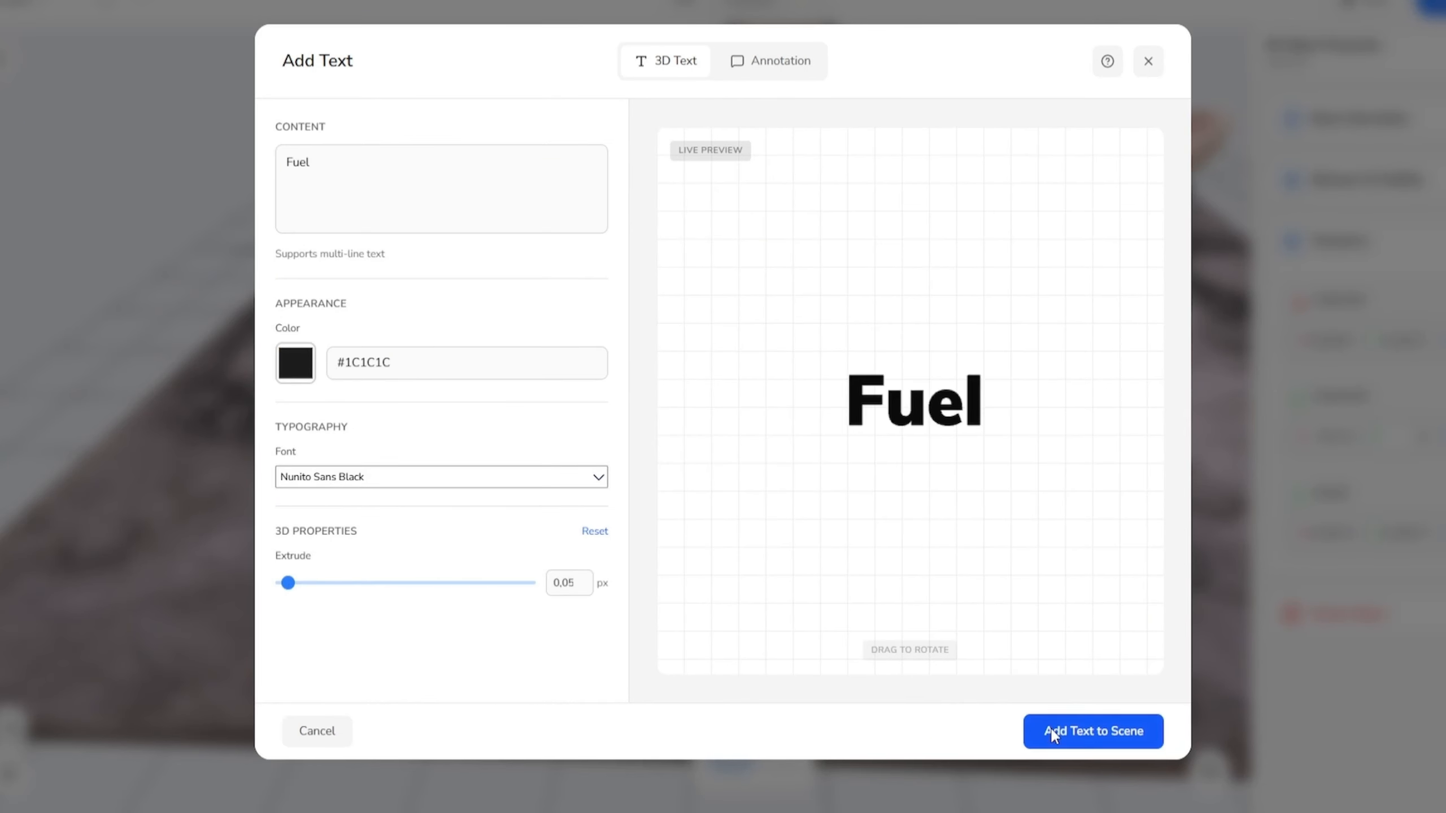
click(1071, 731)
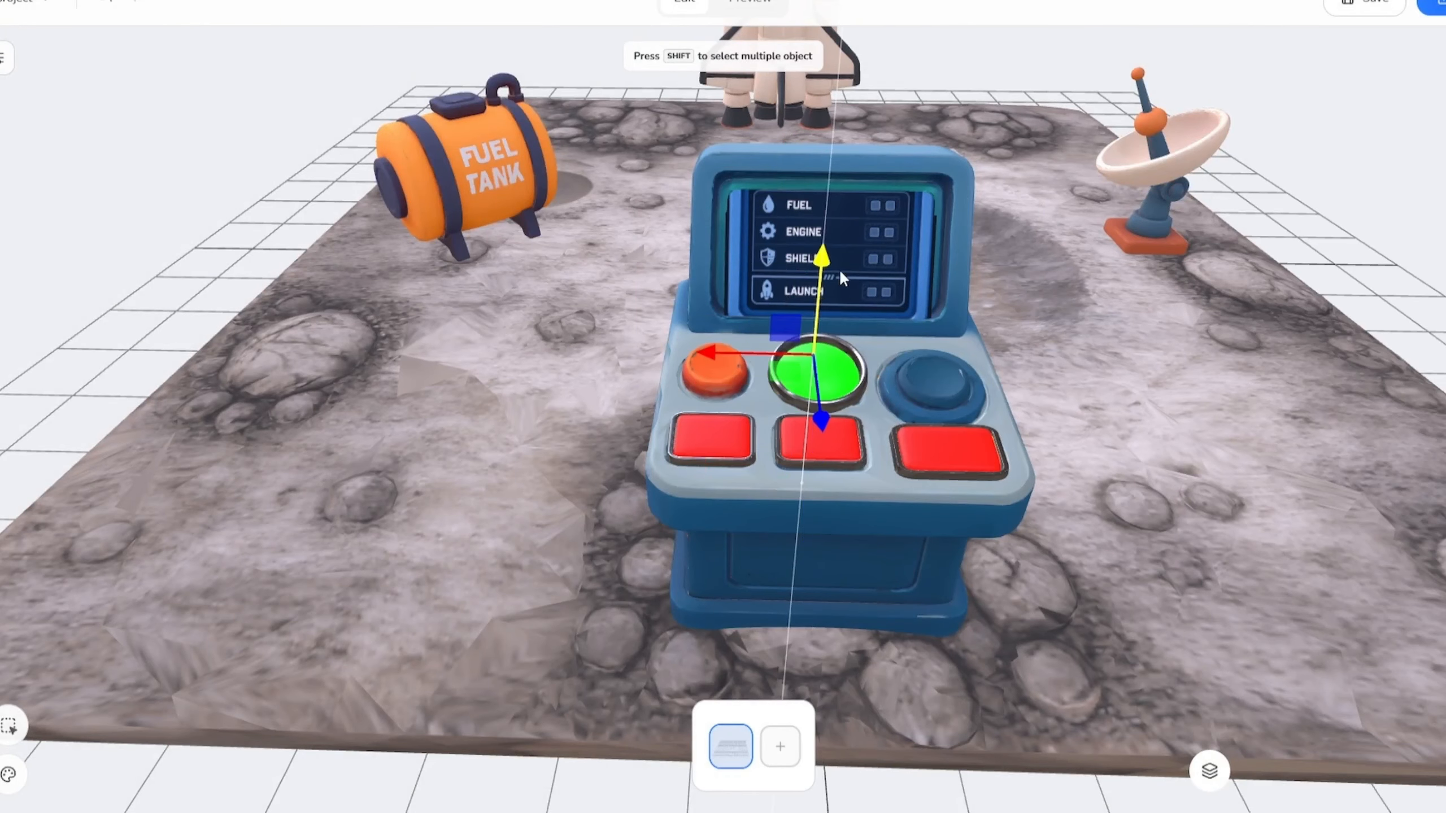
Place the Fuel text just below the console's leftmost red button, tilted back to match the slope and scaled down
drag(841, 273, 885, 504)
key(e)
drag(878, 401, 885, 369)
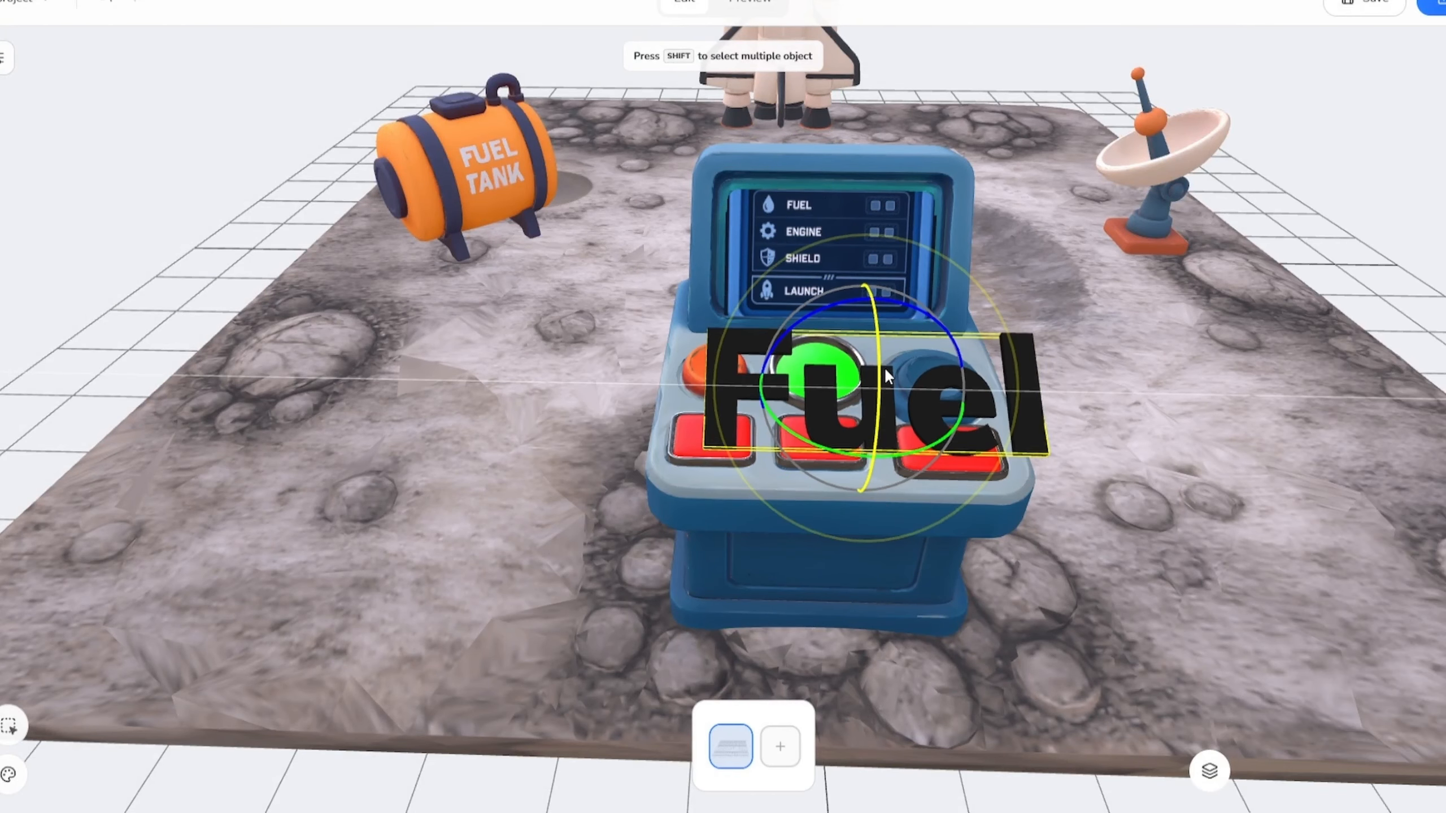
key(w)
drag(781, 385, 661, 383)
key(r)
drag(705, 482, 703, 467)
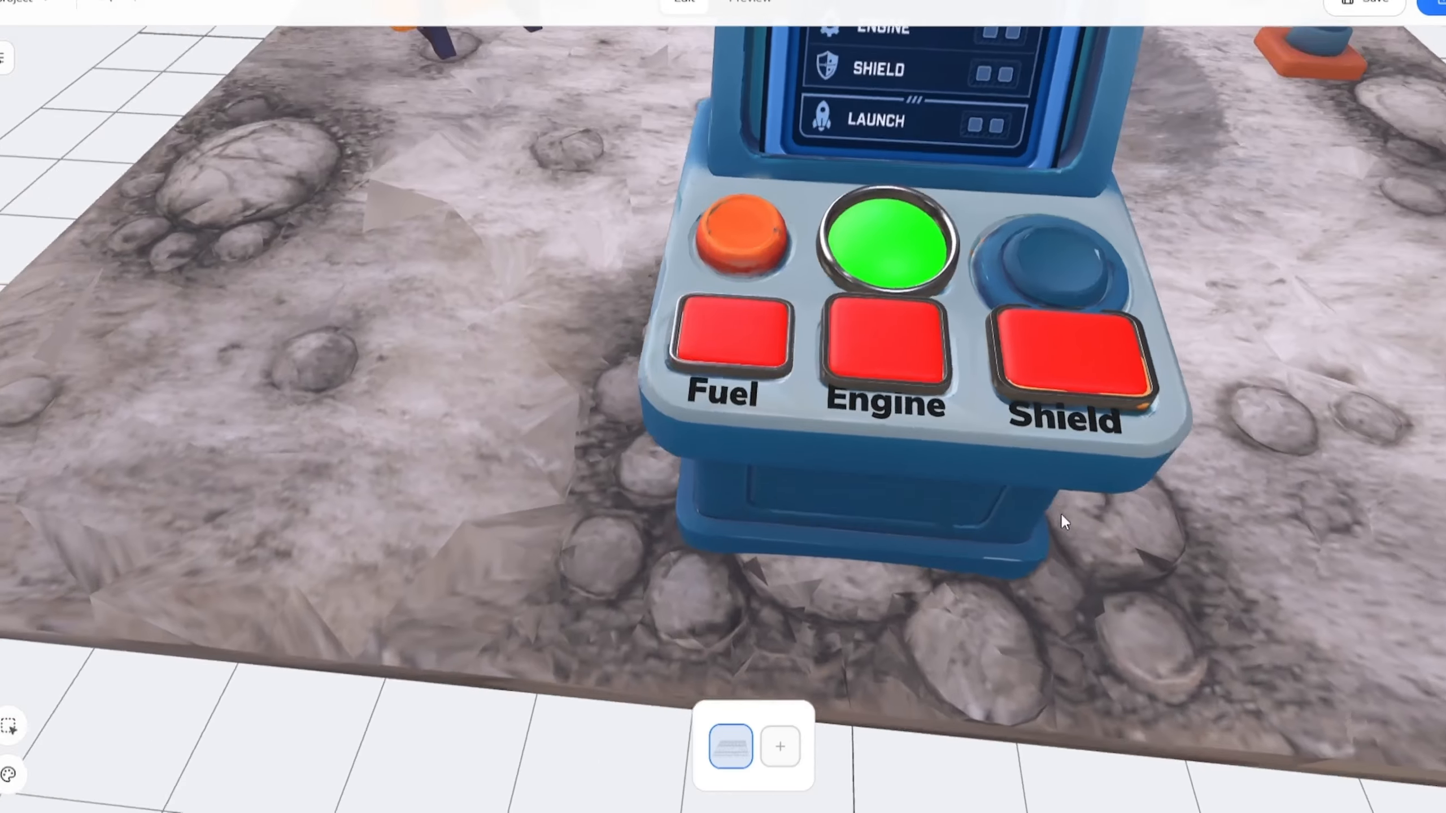
Rename the text object on the green button to Launch
scroll(1060, 514, up, 3)
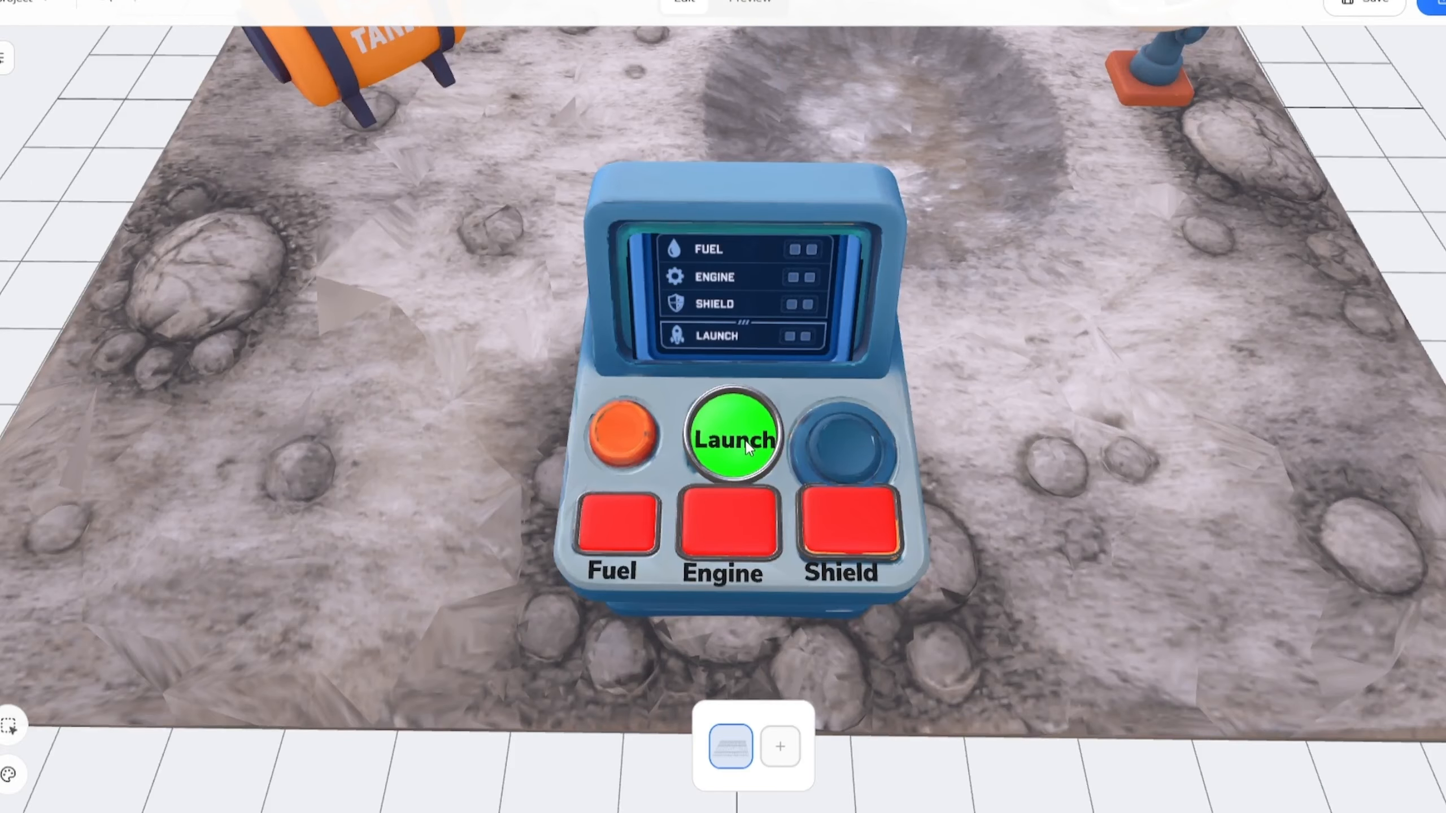
click(748, 448)
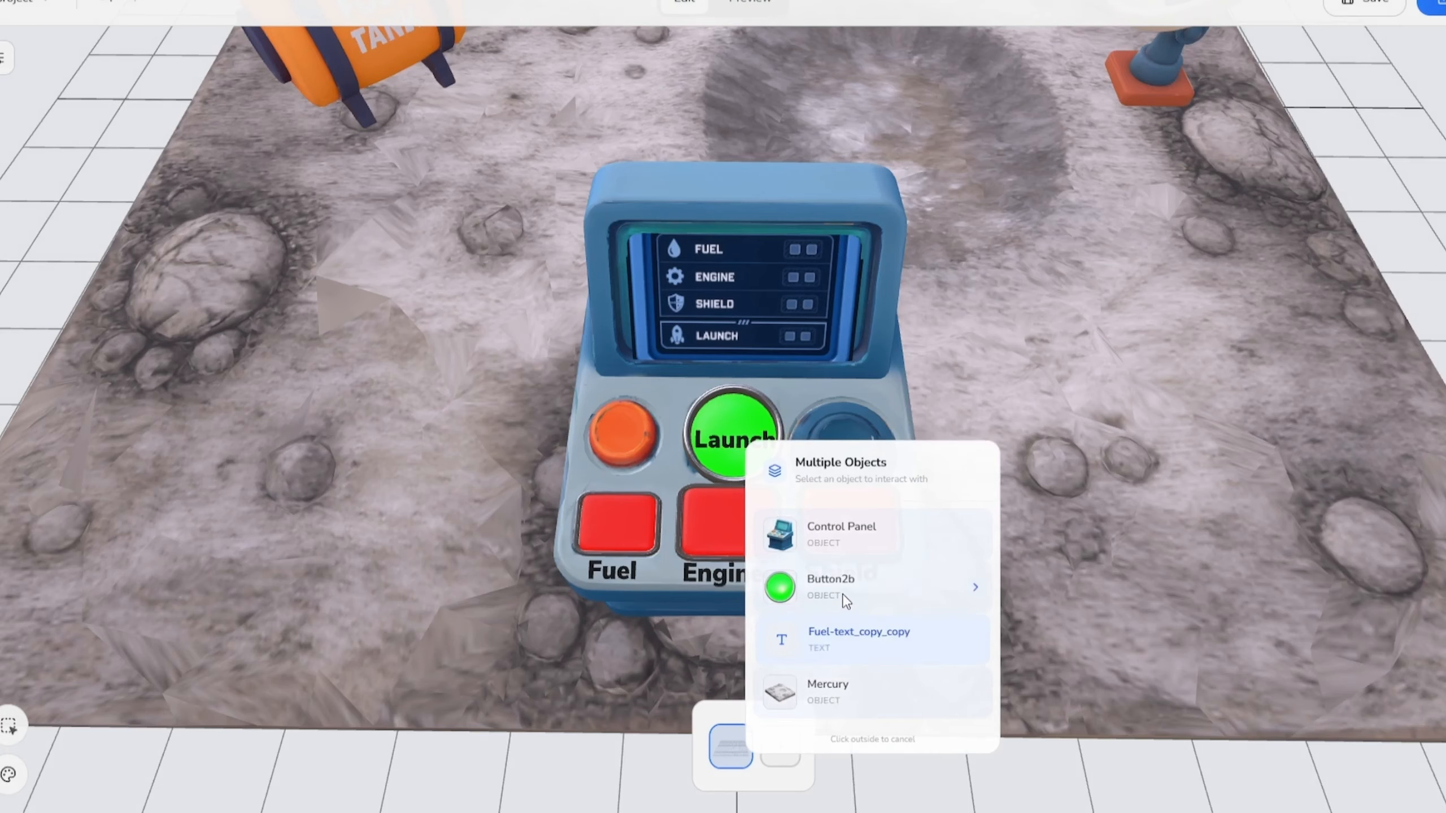
click(856, 646)
drag(1445, 180, 1289, 225)
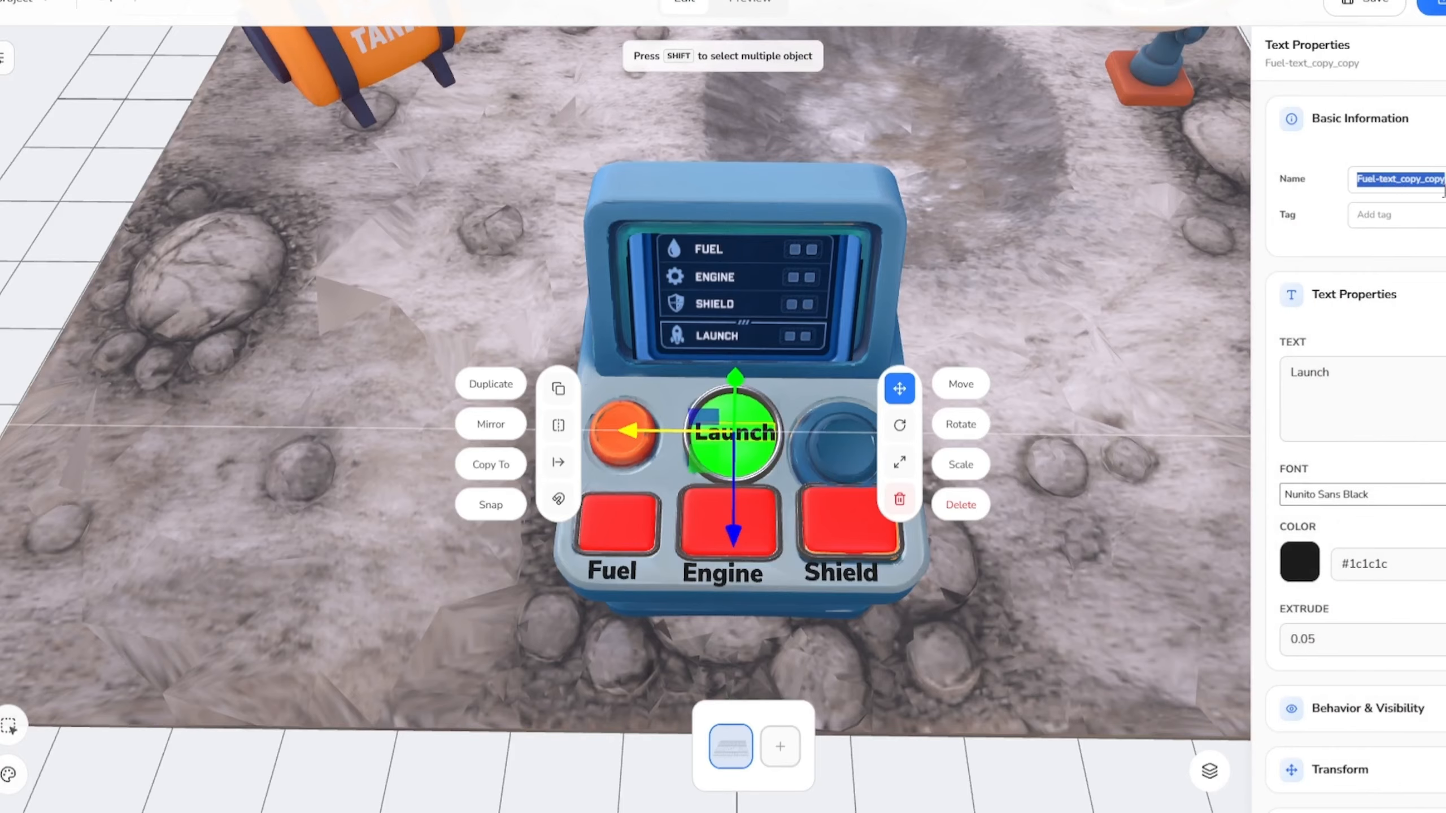
text(Launch)
click(1321, 252)
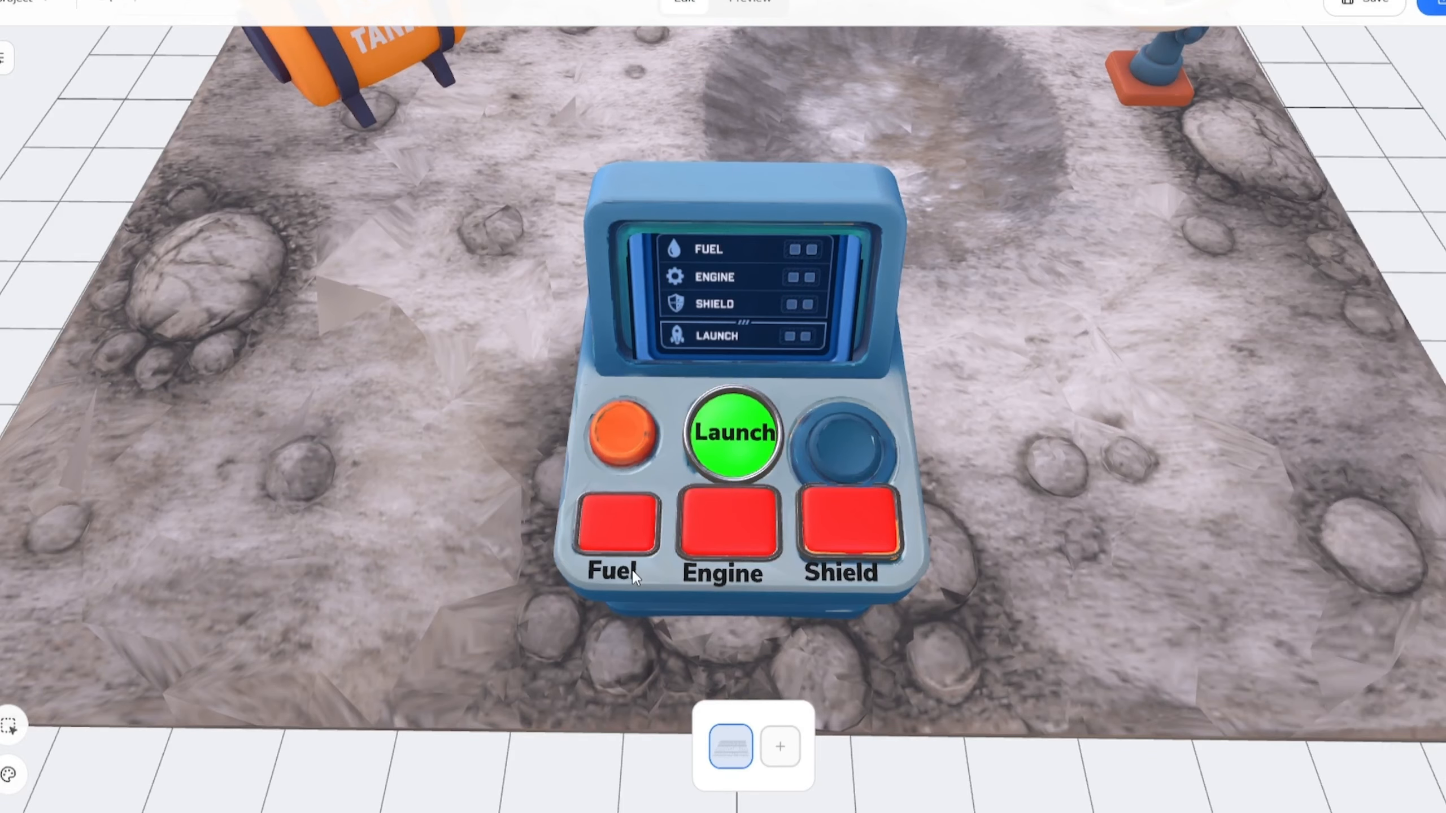
Rename the text object below the middle red button to Engine
click(632, 568)
click(750, 611)
click(685, 569)
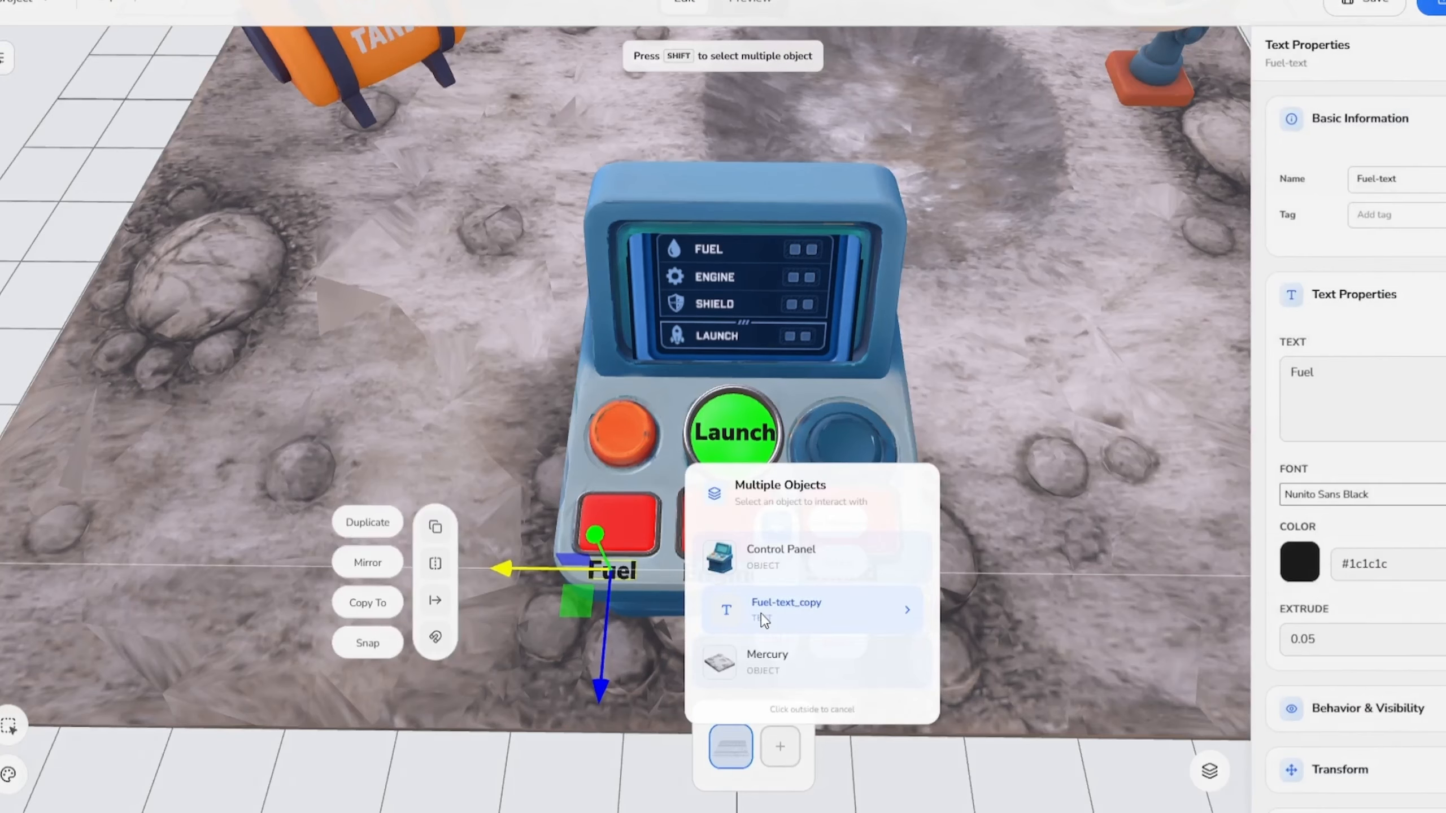
click(855, 614)
drag(1445, 180, 1303, 189)
text(Engine)
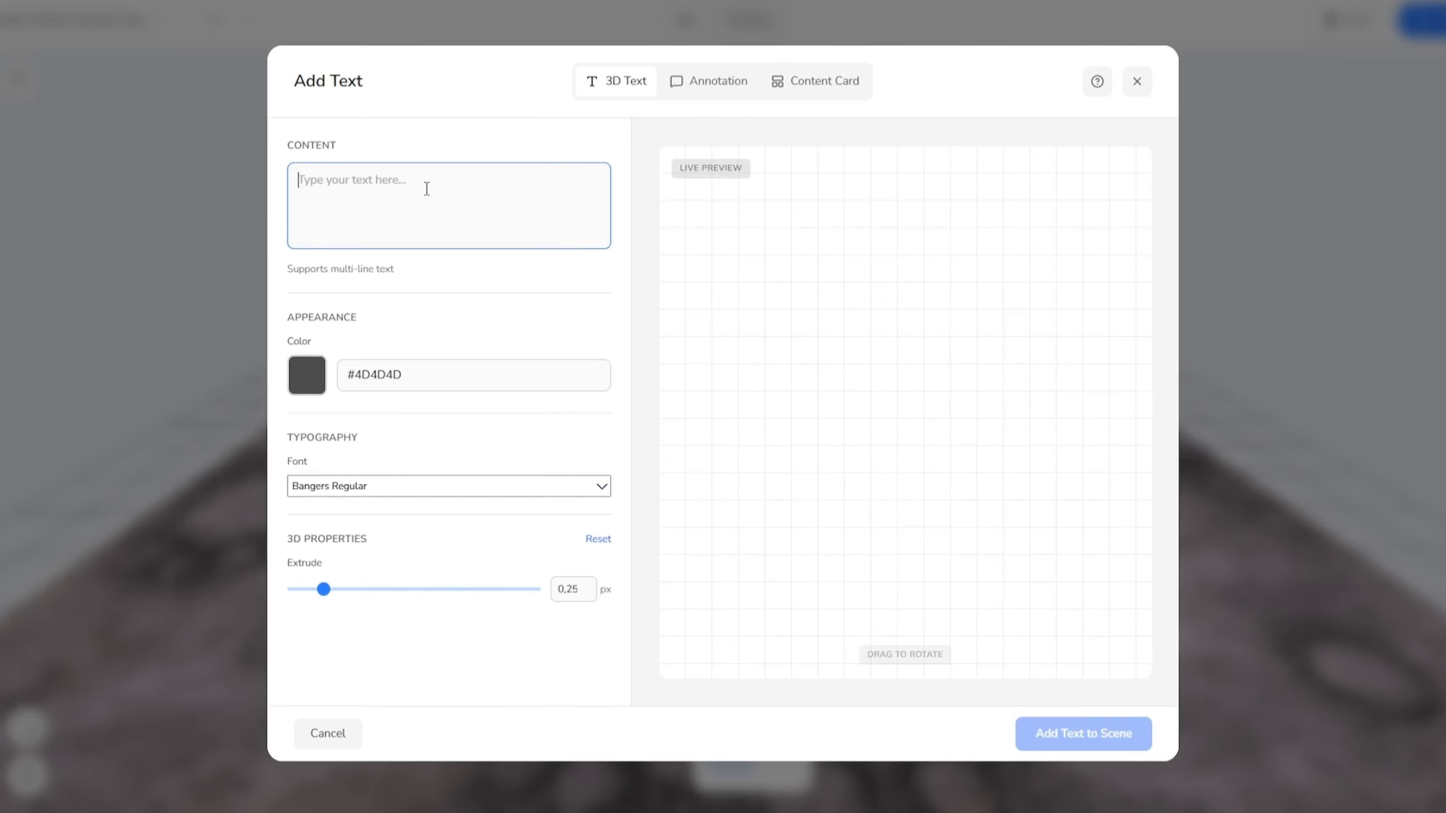
Add the 3D text "Mission Succes" in colour #090909, Montserrat Black font, with 0.1 px extrusion
text(on Succes)
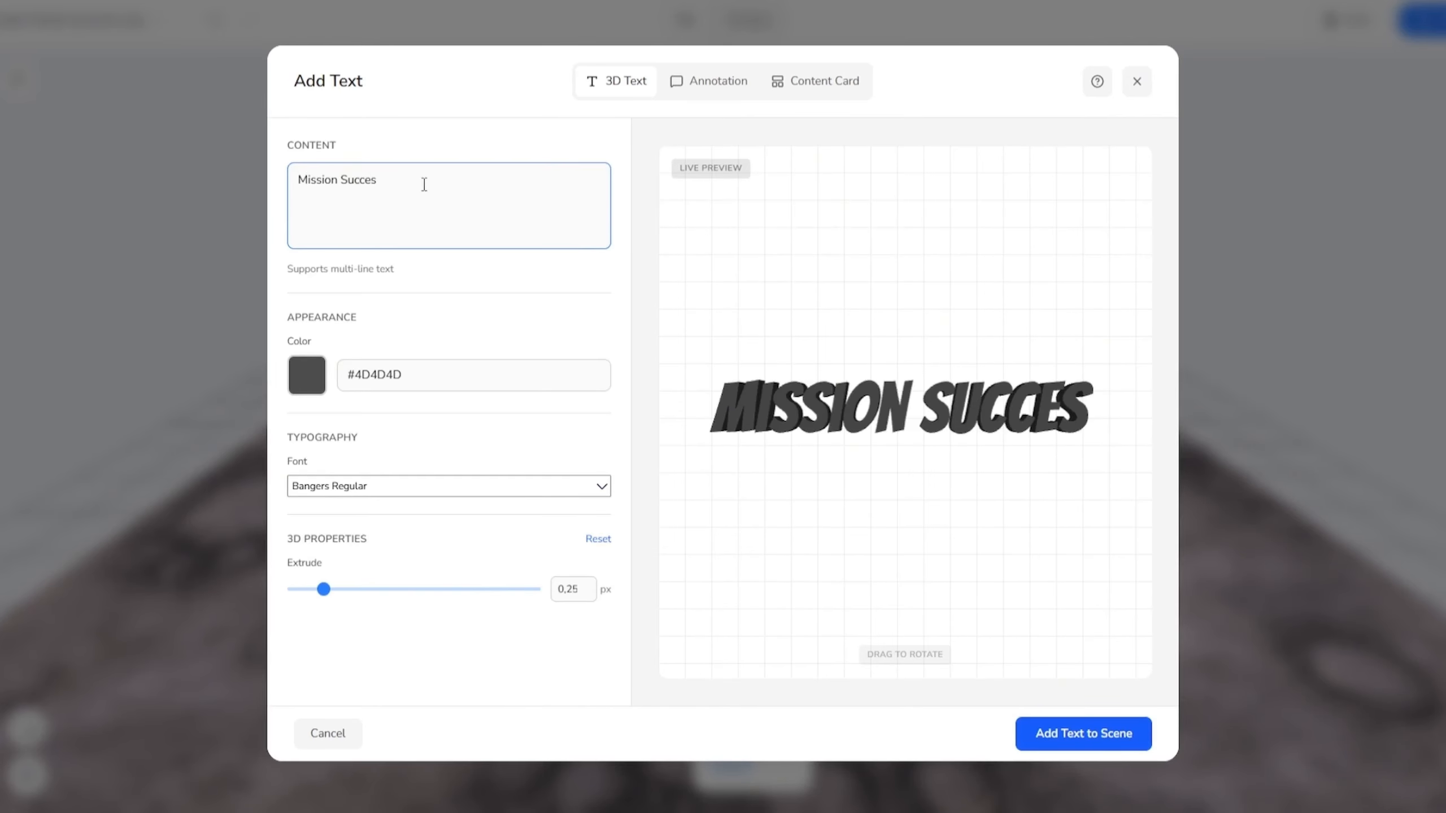
click(307, 376)
click(295, 538)
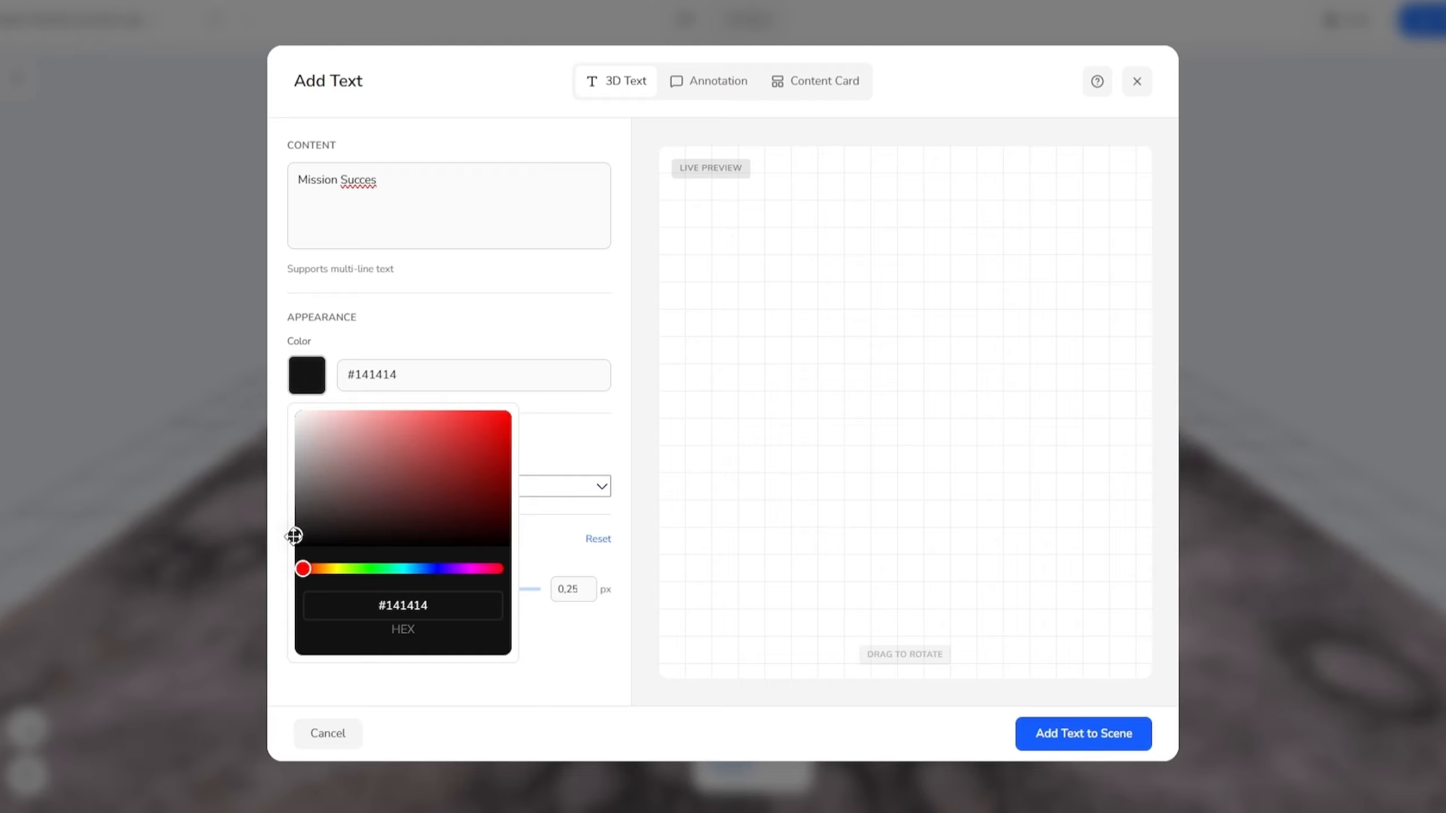
click(576, 443)
click(511, 488)
click(636, 220)
drag(320, 591, 305, 590)
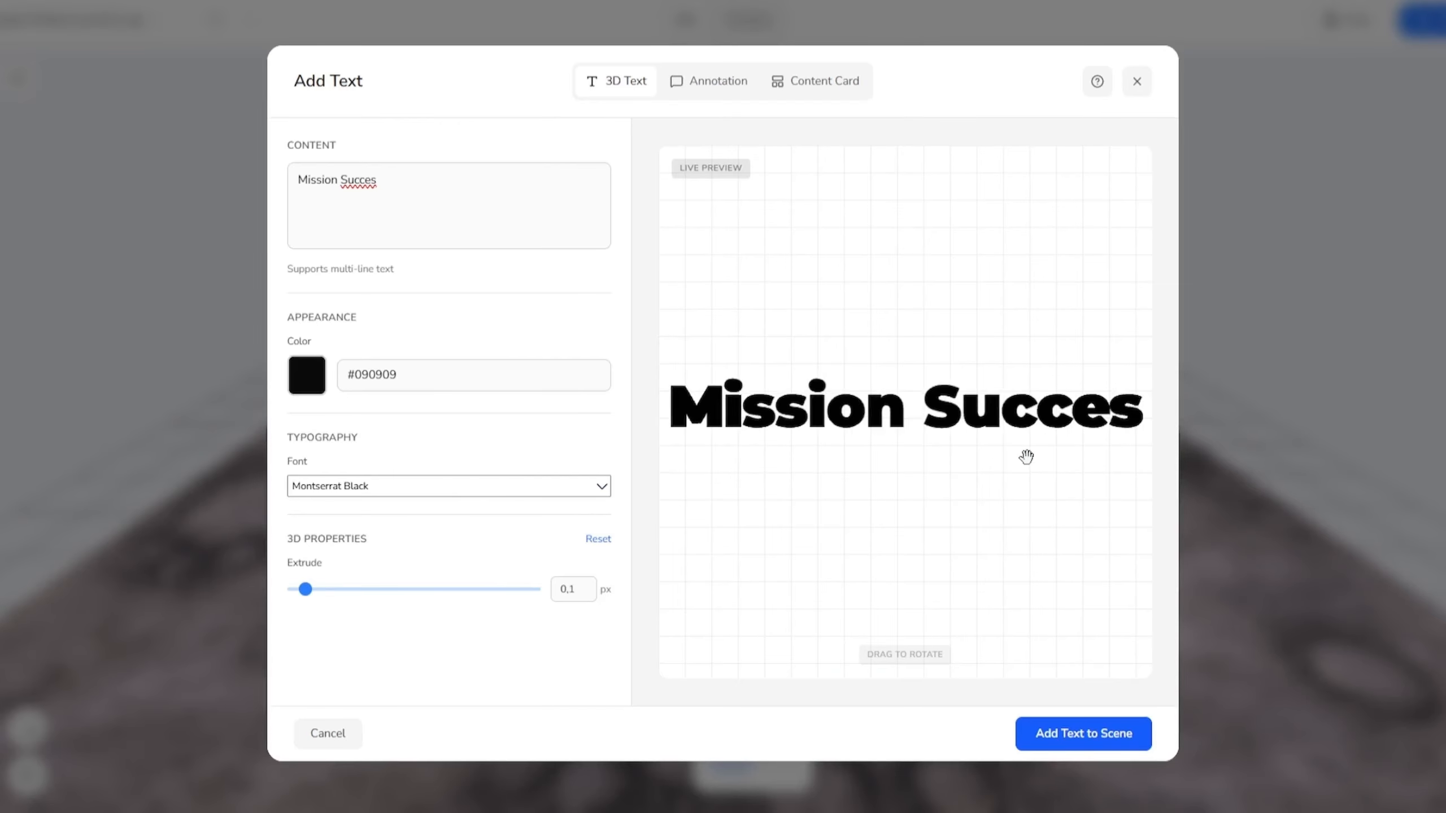
click(1071, 733)
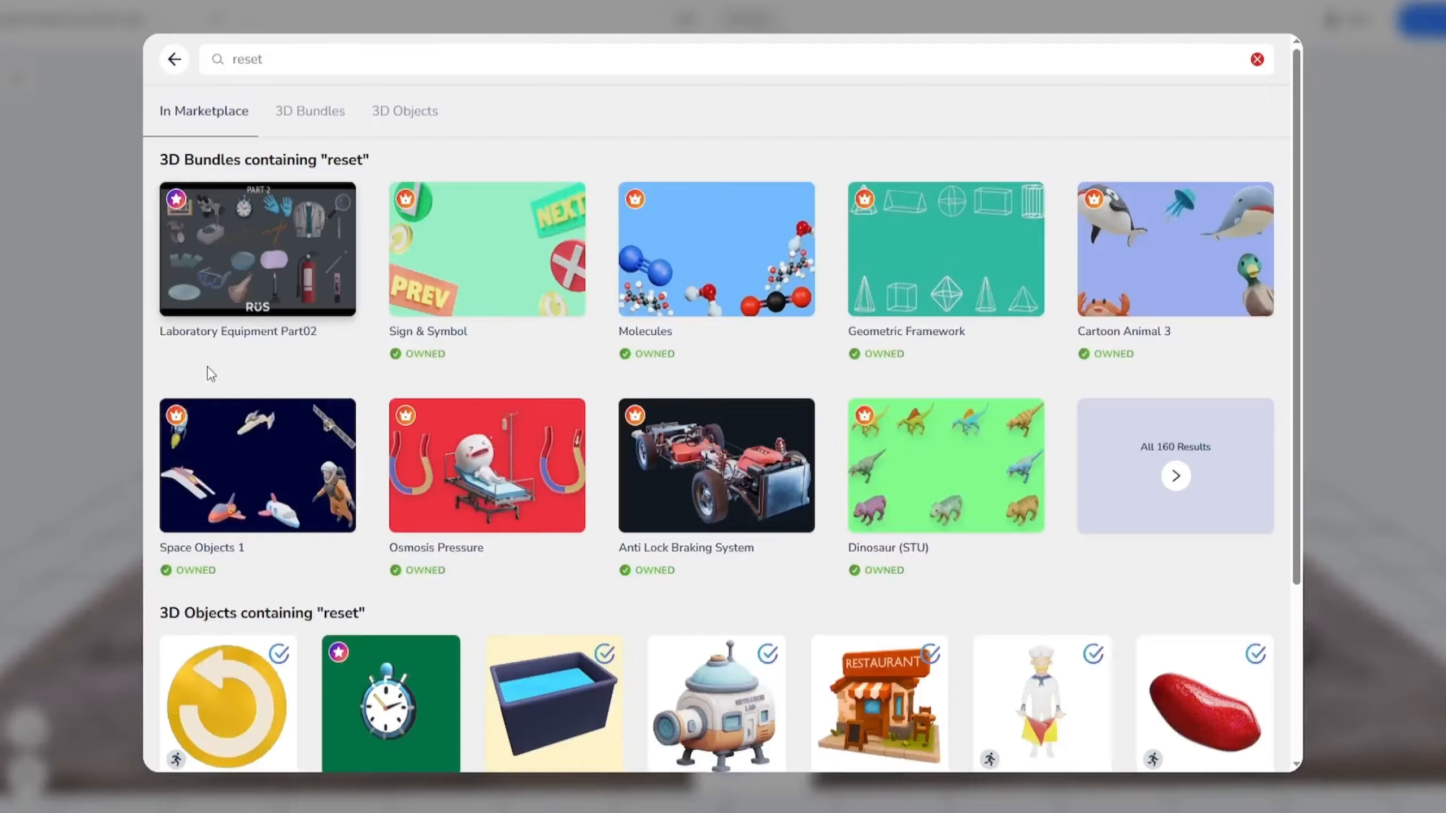
Add the circular-arrow Reset object from the "reset" search results and bring it in front of the control panel
scroll(206, 371, down, 2)
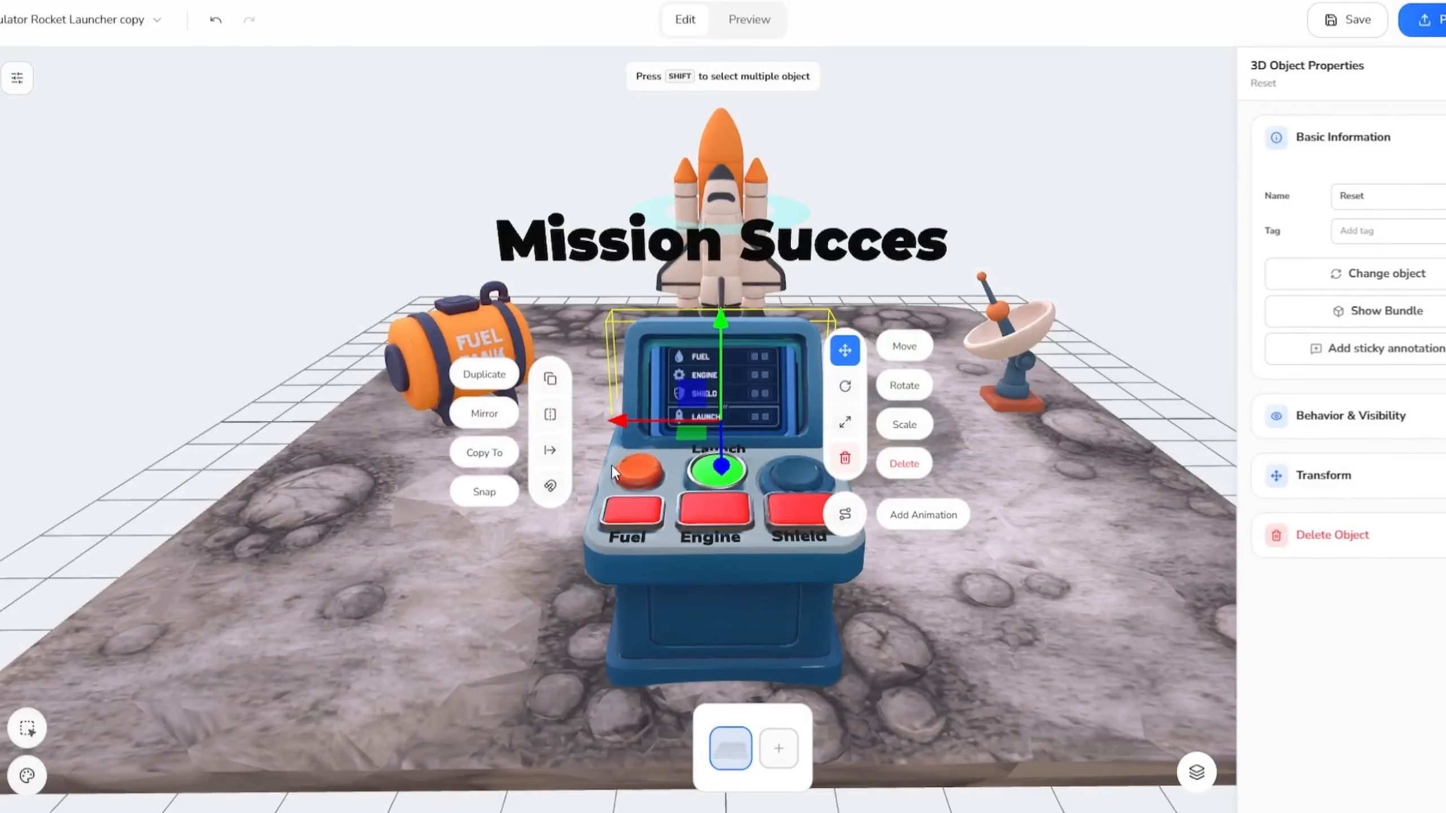
drag(721, 468, 713, 711)
drag(723, 572, 735, 294)
Shrink the Reset object, position it at the front of the console and save the project
click(849, 390)
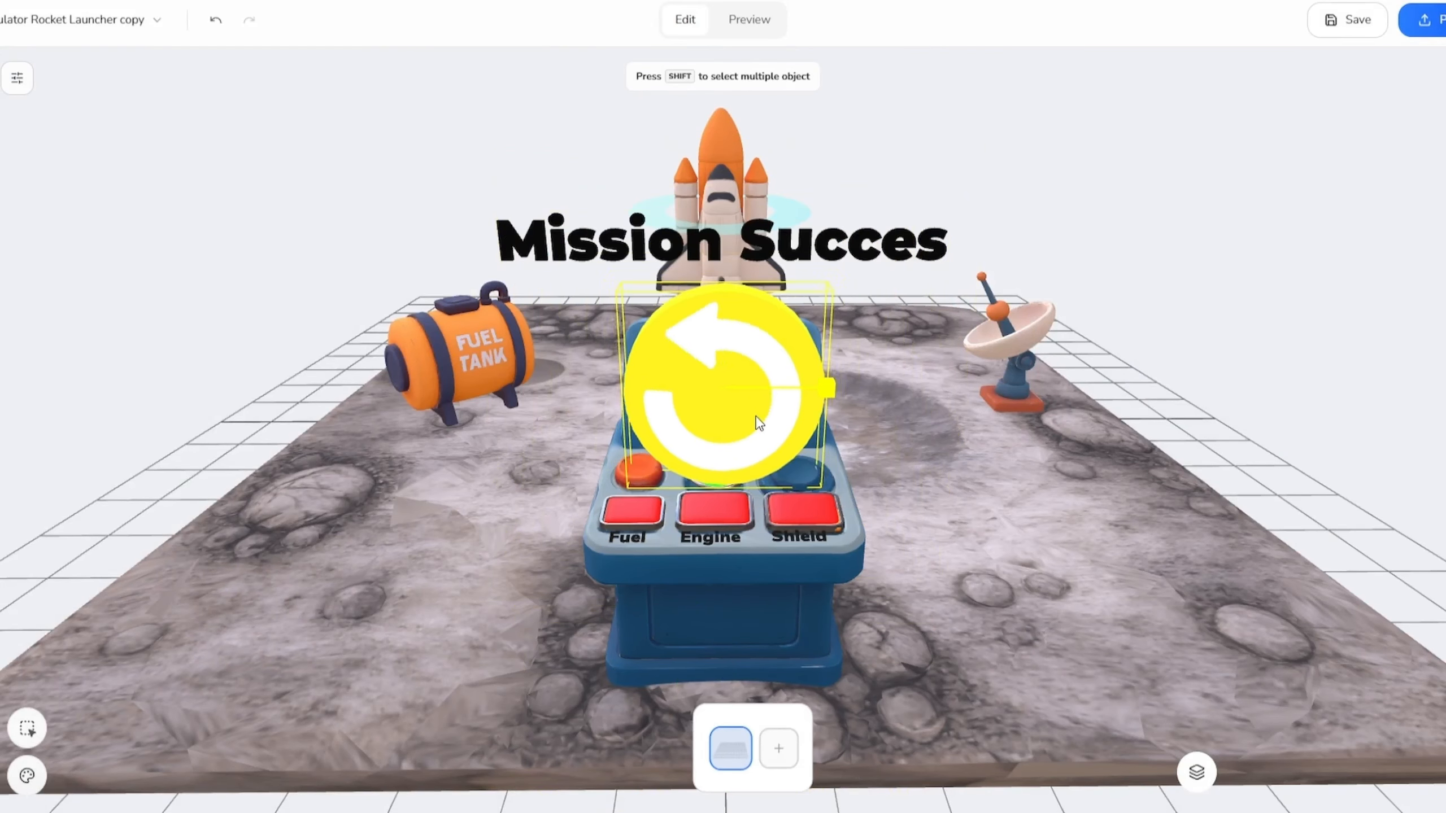
drag(755, 416, 712, 639)
key(w)
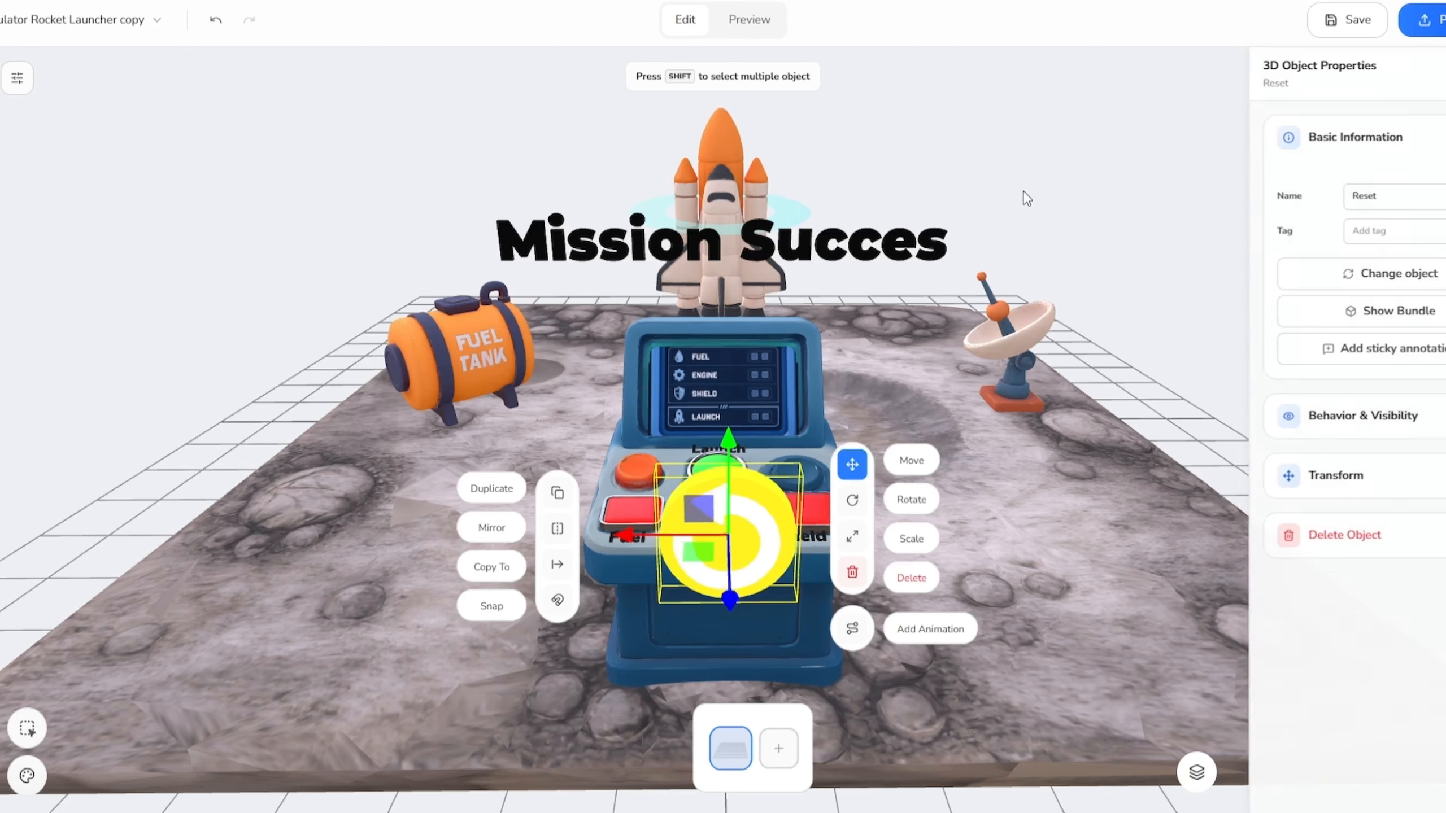
click(1063, 221)
key(ctrl+s)
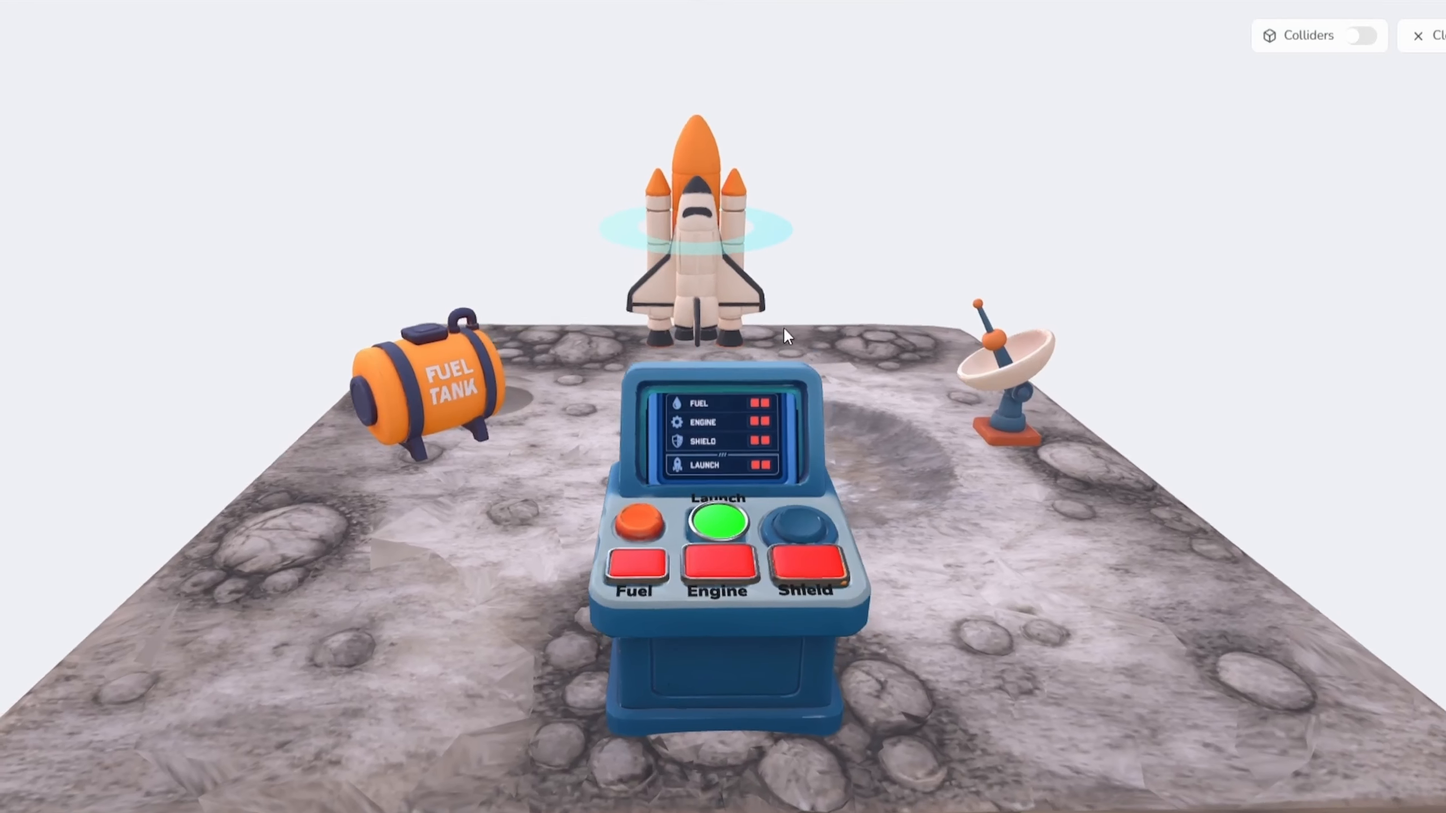
Test the simulation in preview by triggering Fuel, Engine, Shield and Launch in order on the control panel
click(653, 504)
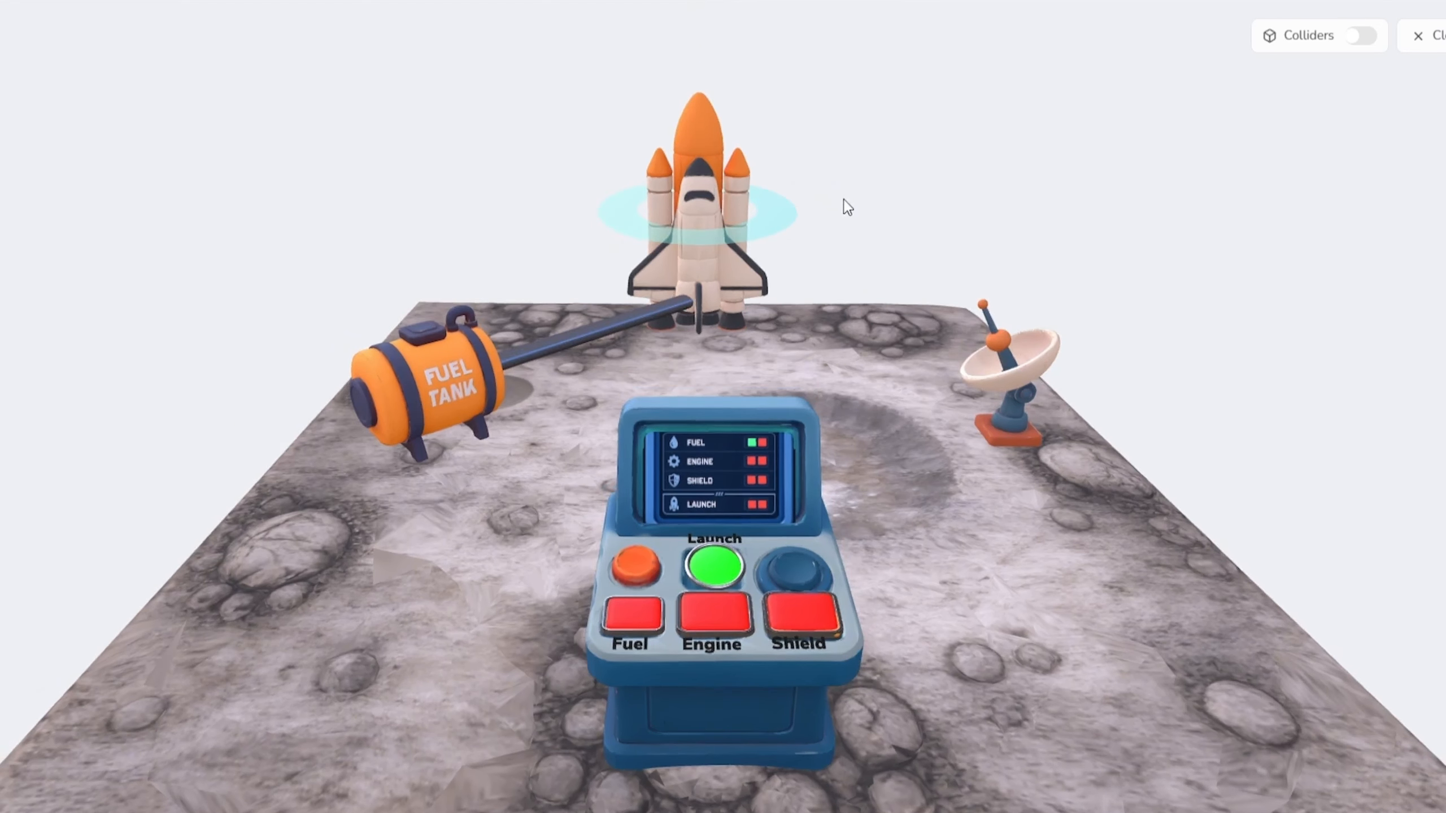
click(727, 605)
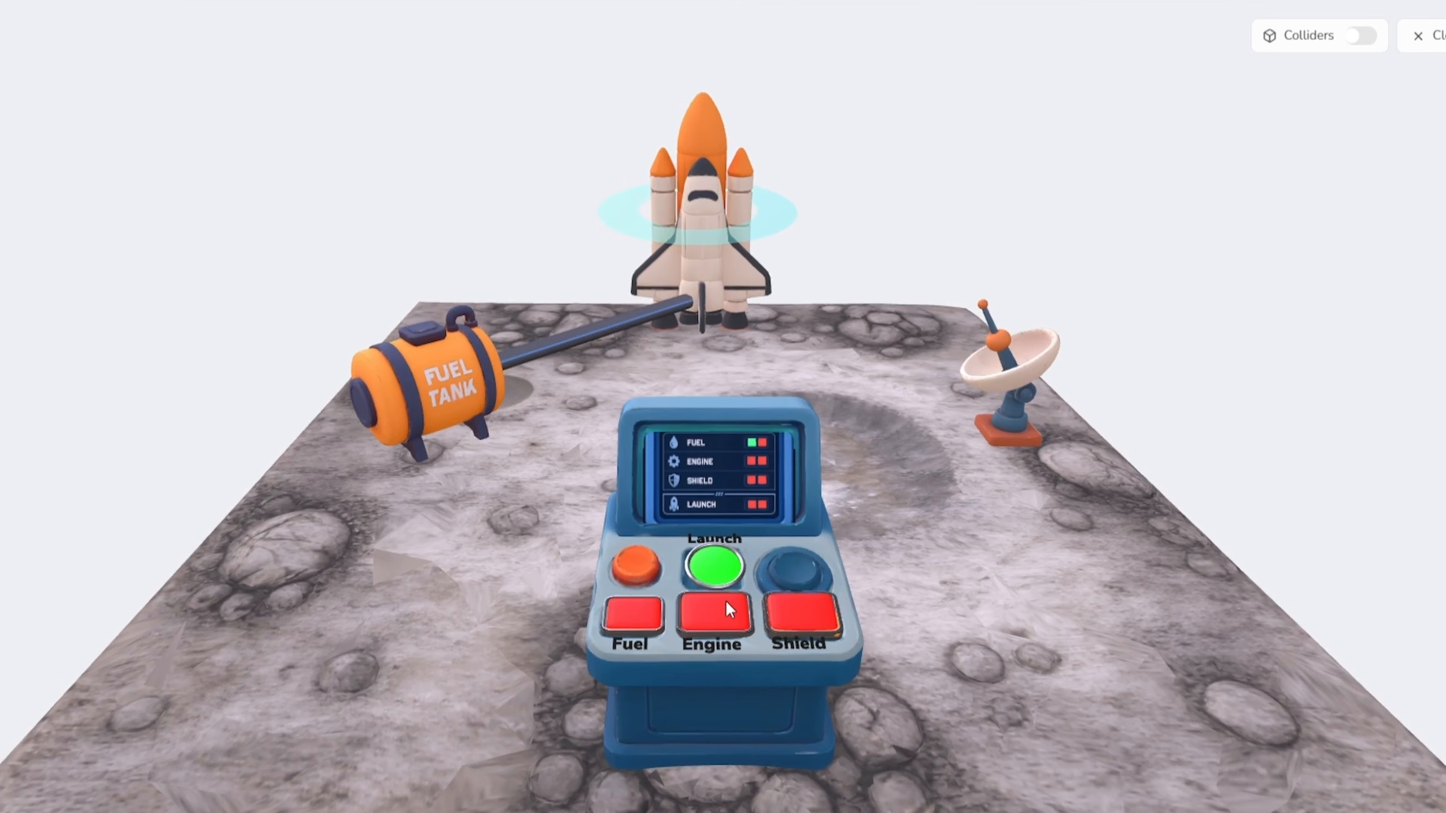
click(789, 597)
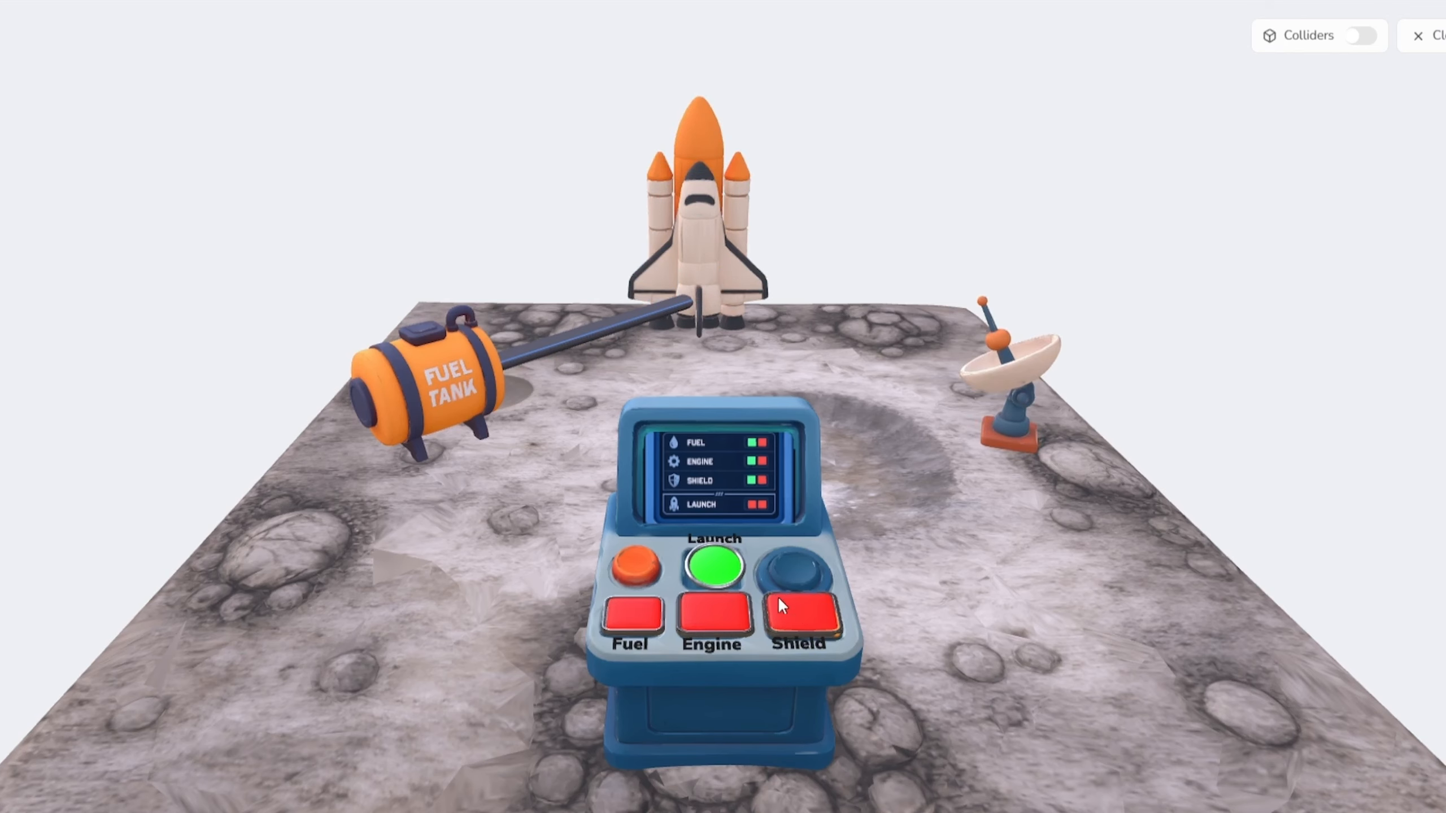
click(732, 571)
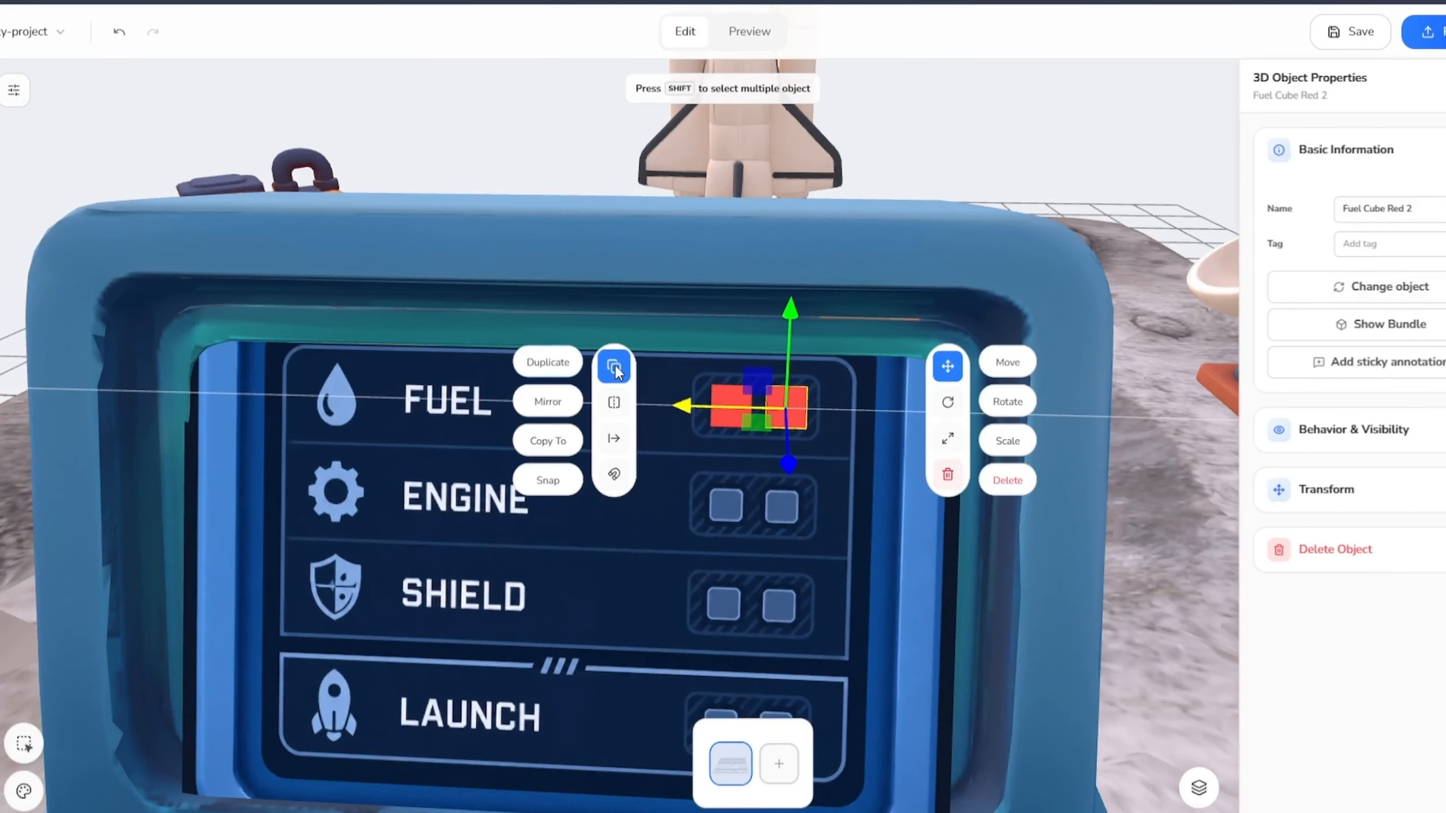
Duplicate the red indicator cubes into the monitor's Engine, Shield and Launch rows, naming the first Shield cube "Shield Cube Red 1"
click(617, 370)
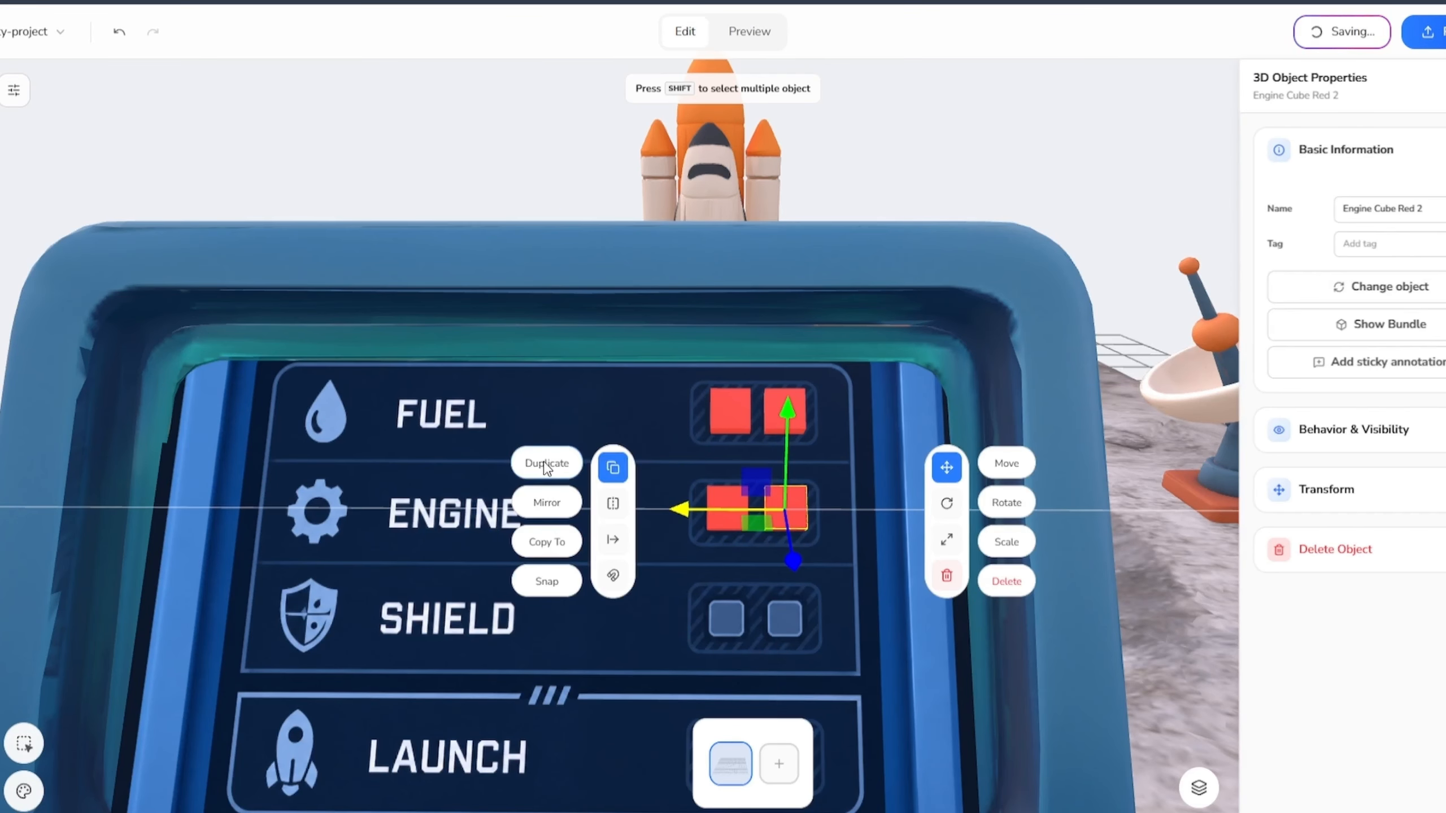
click(547, 465)
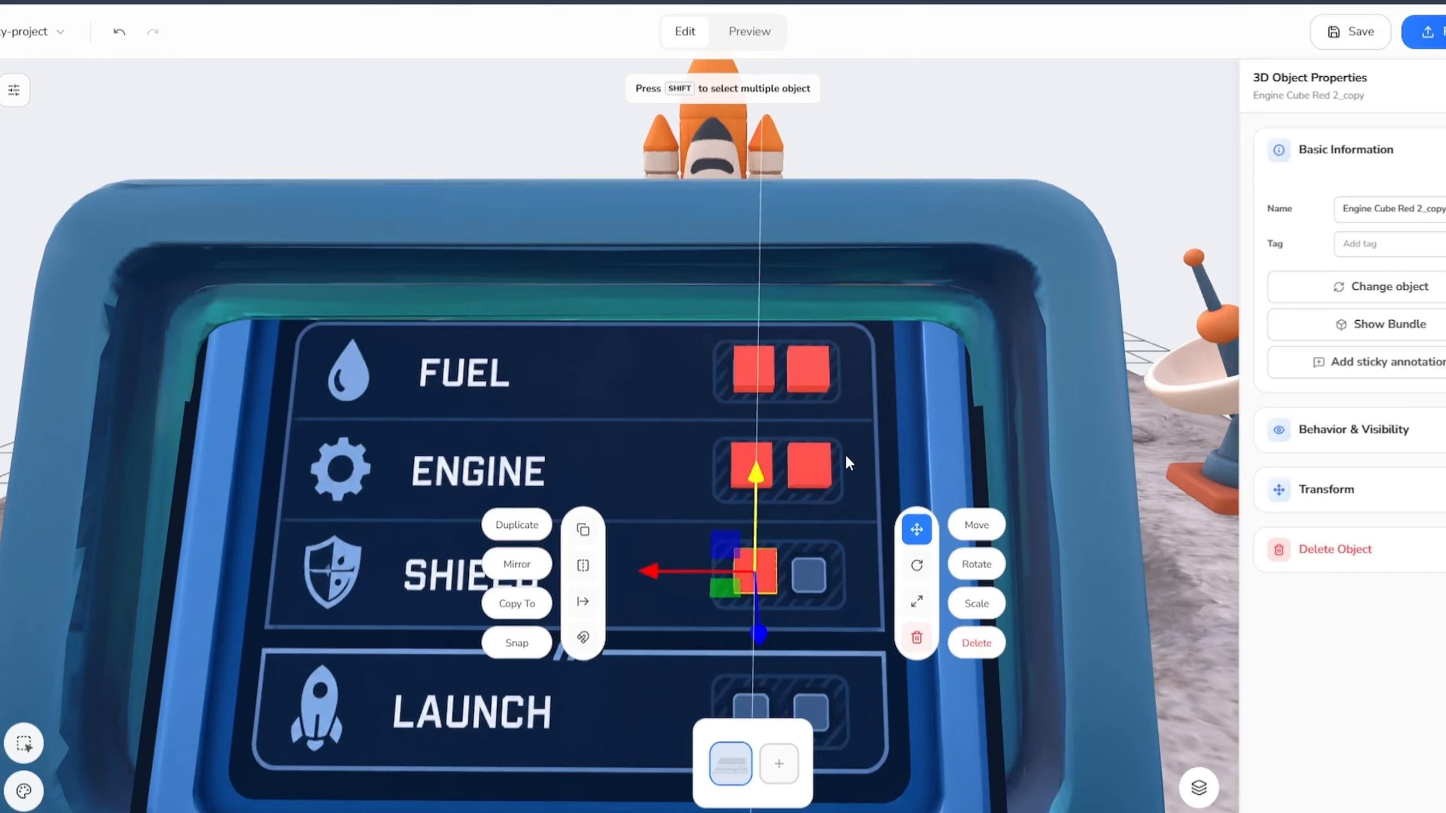
triple_click(1389, 209)
key(BackSpace)
text(Shield Cube Red 1)
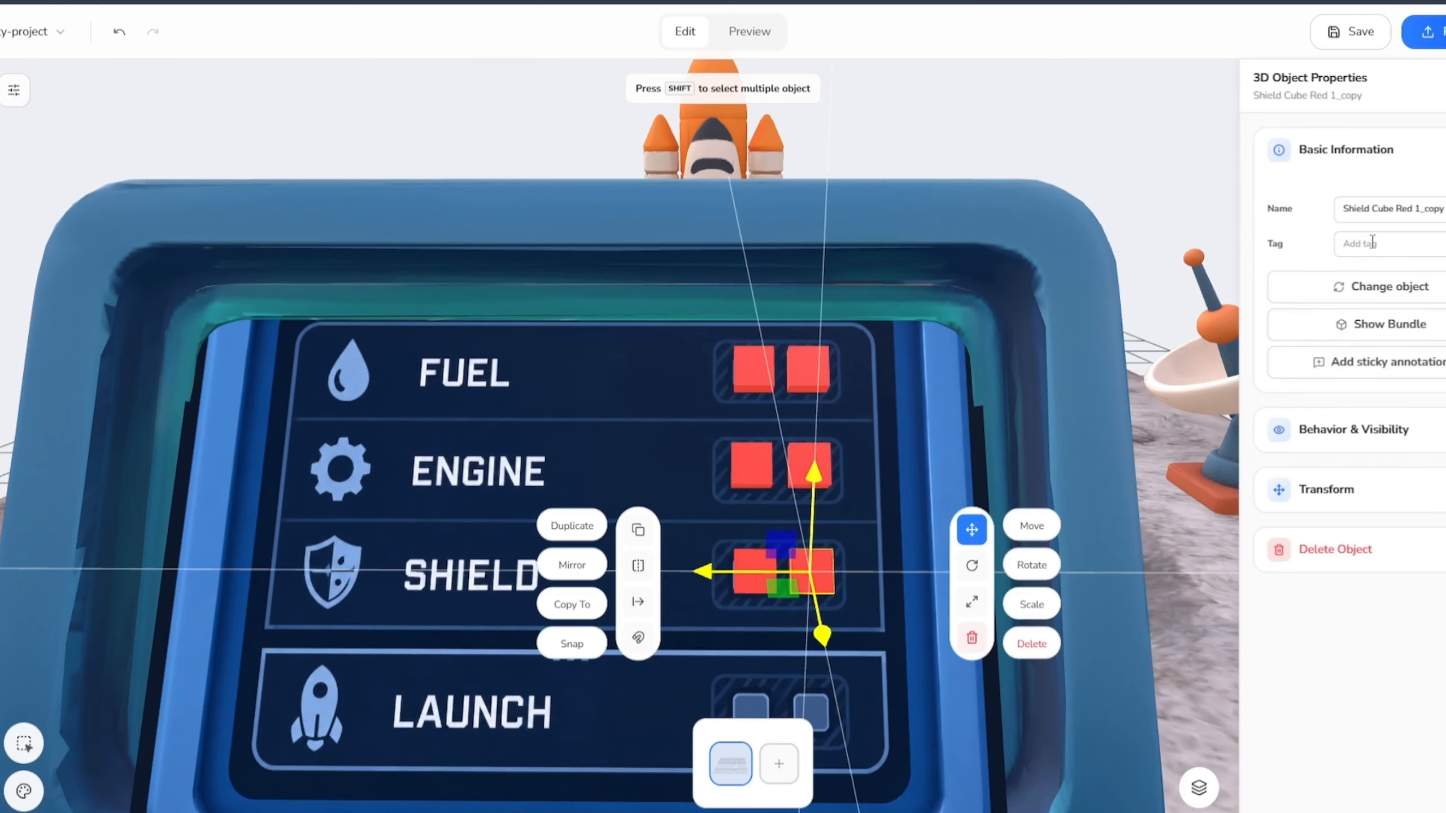
click(622, 527)
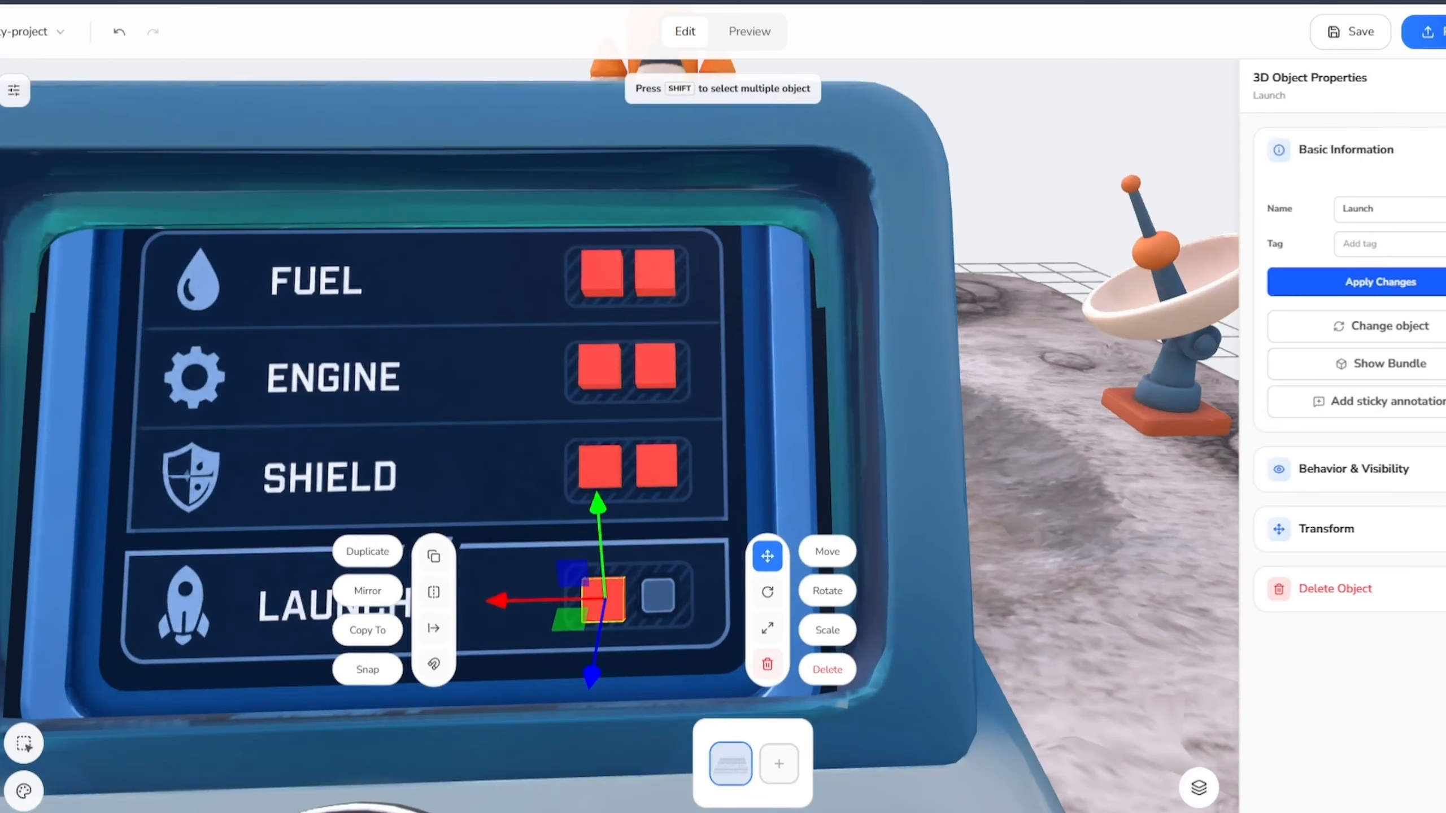
Replace the Fuel Cube Green 1 object with the Green Cube model from the library
click(1411, 281)
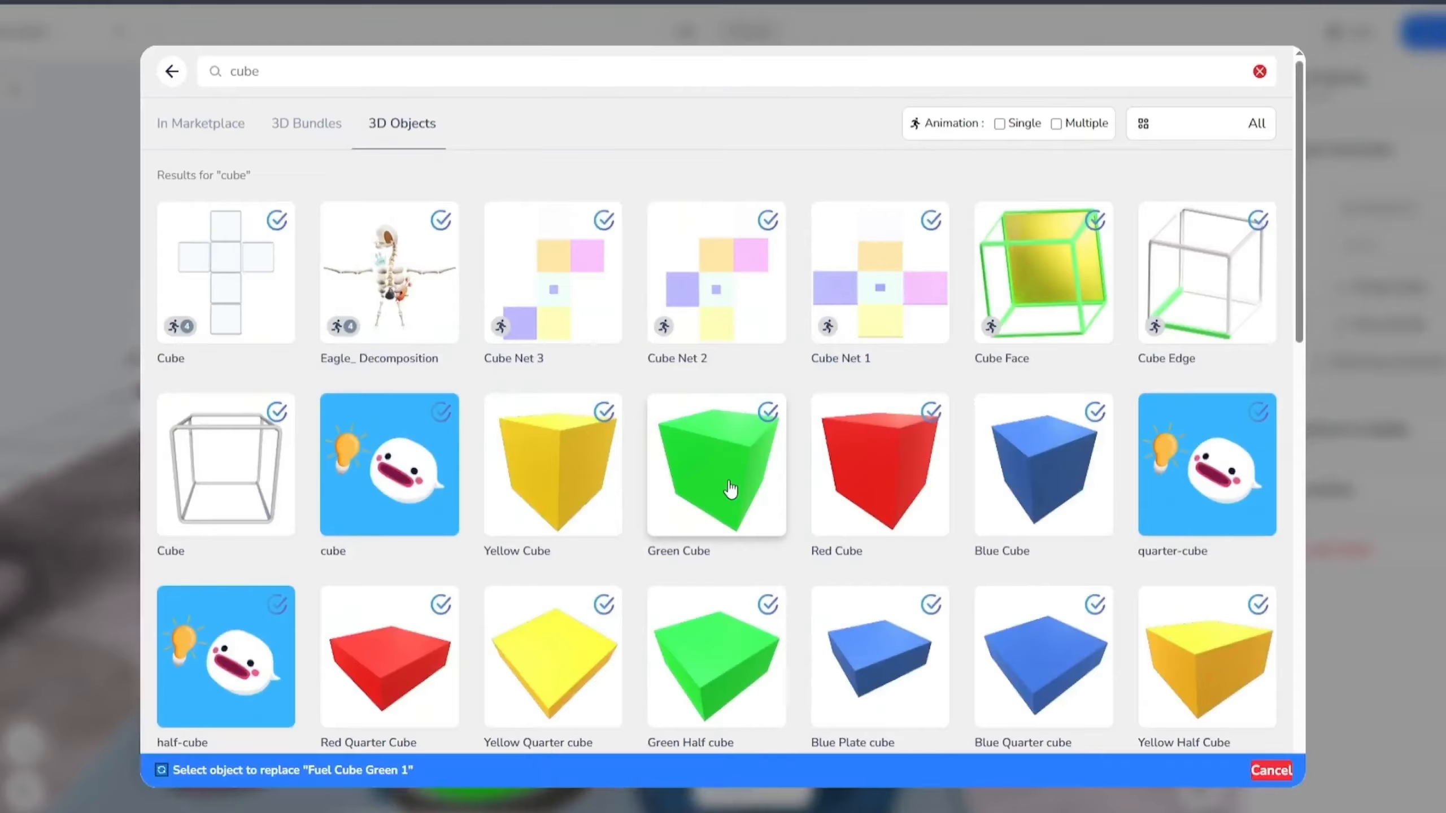
click(729, 491)
click(1423, 490)
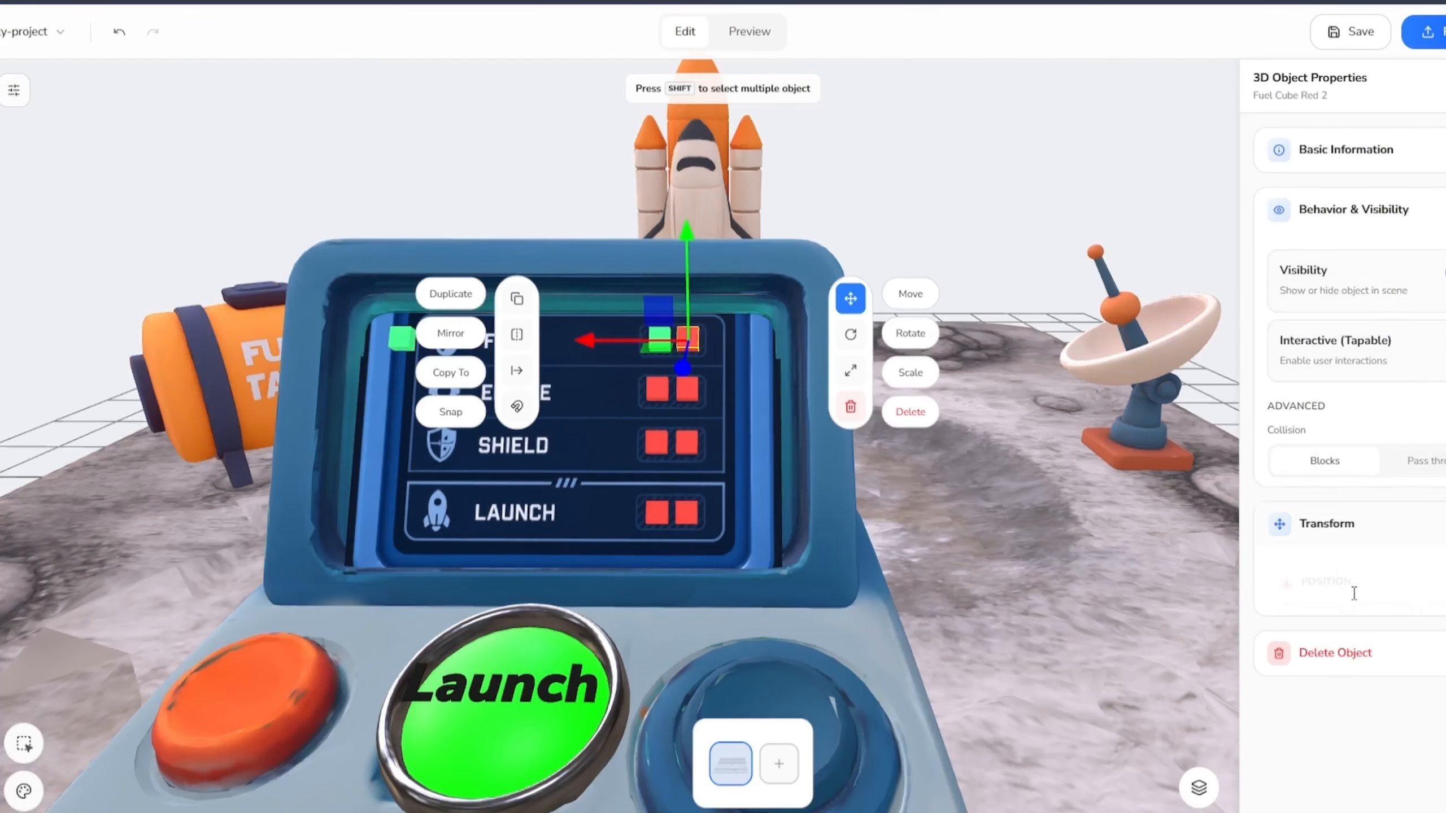
Rename the duplicated green cube "Fuel Cube Green 2" and place it over the Fuel row's second red cube
click(400, 345)
click(1347, 149)
triple_click(1423, 209)
text(Fuel Cube Green 2)
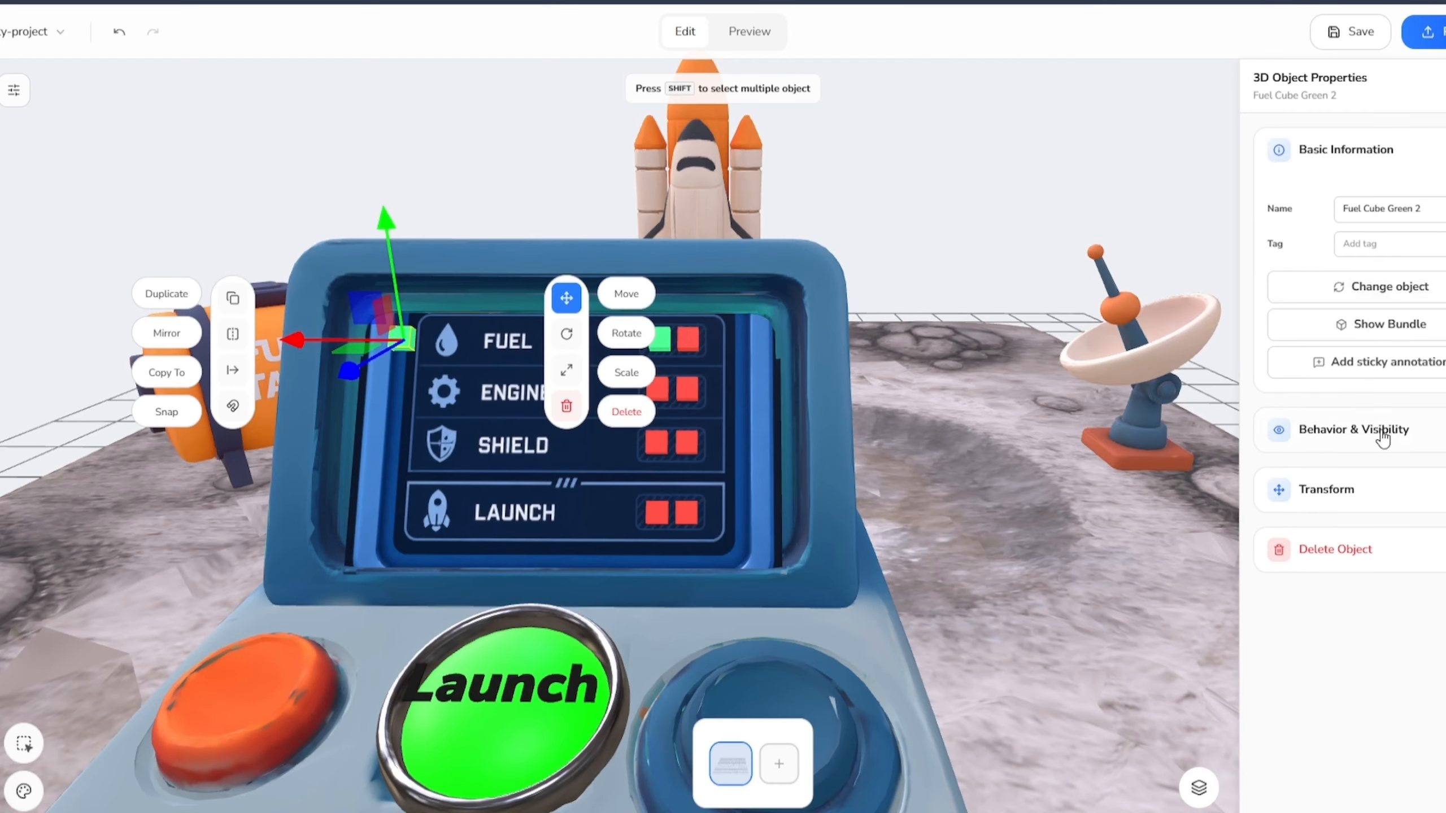
click(1326, 490)
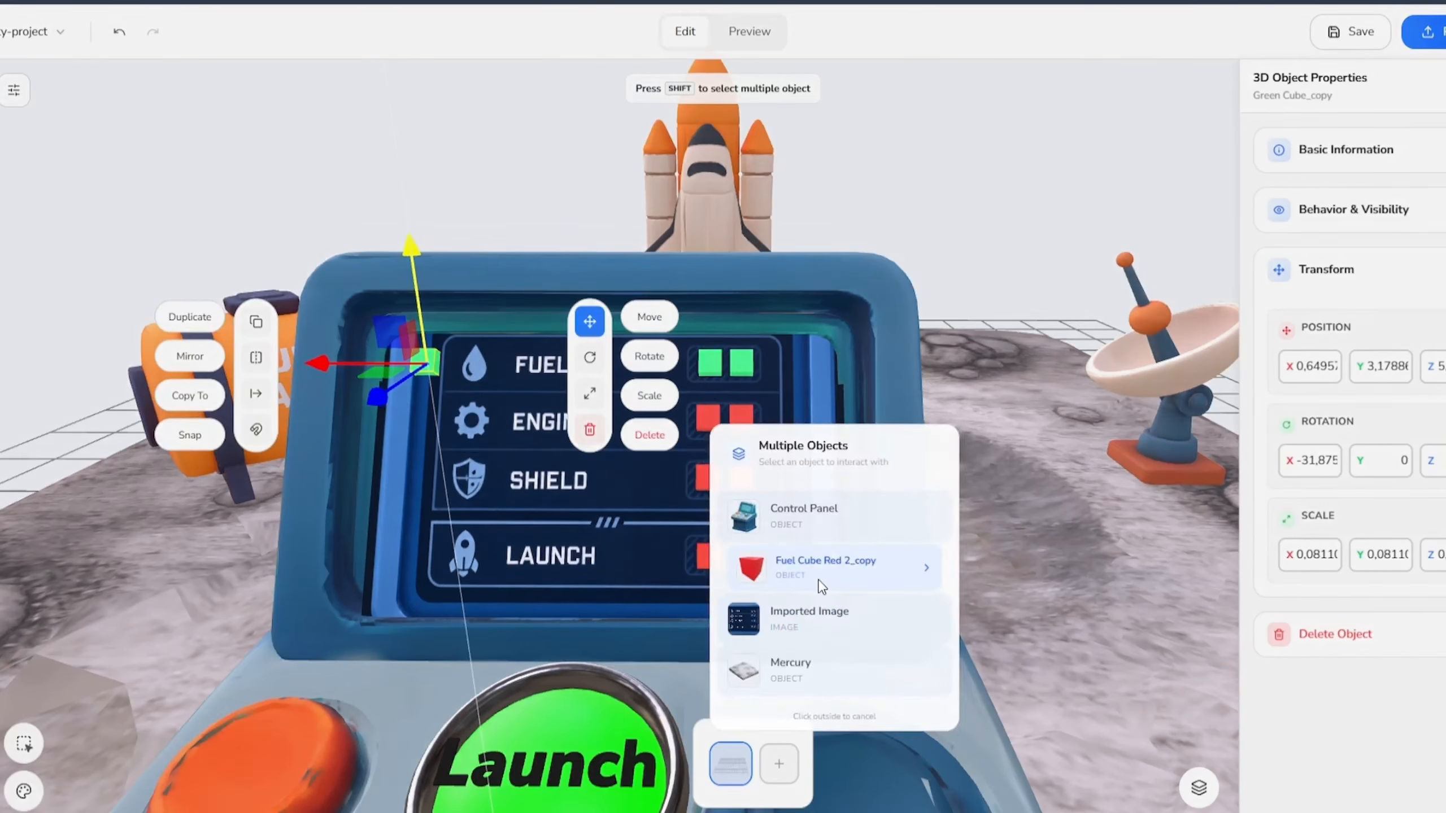
Position another green cube duplicate using the transform values of the Engine row's first red cube
click(822, 587)
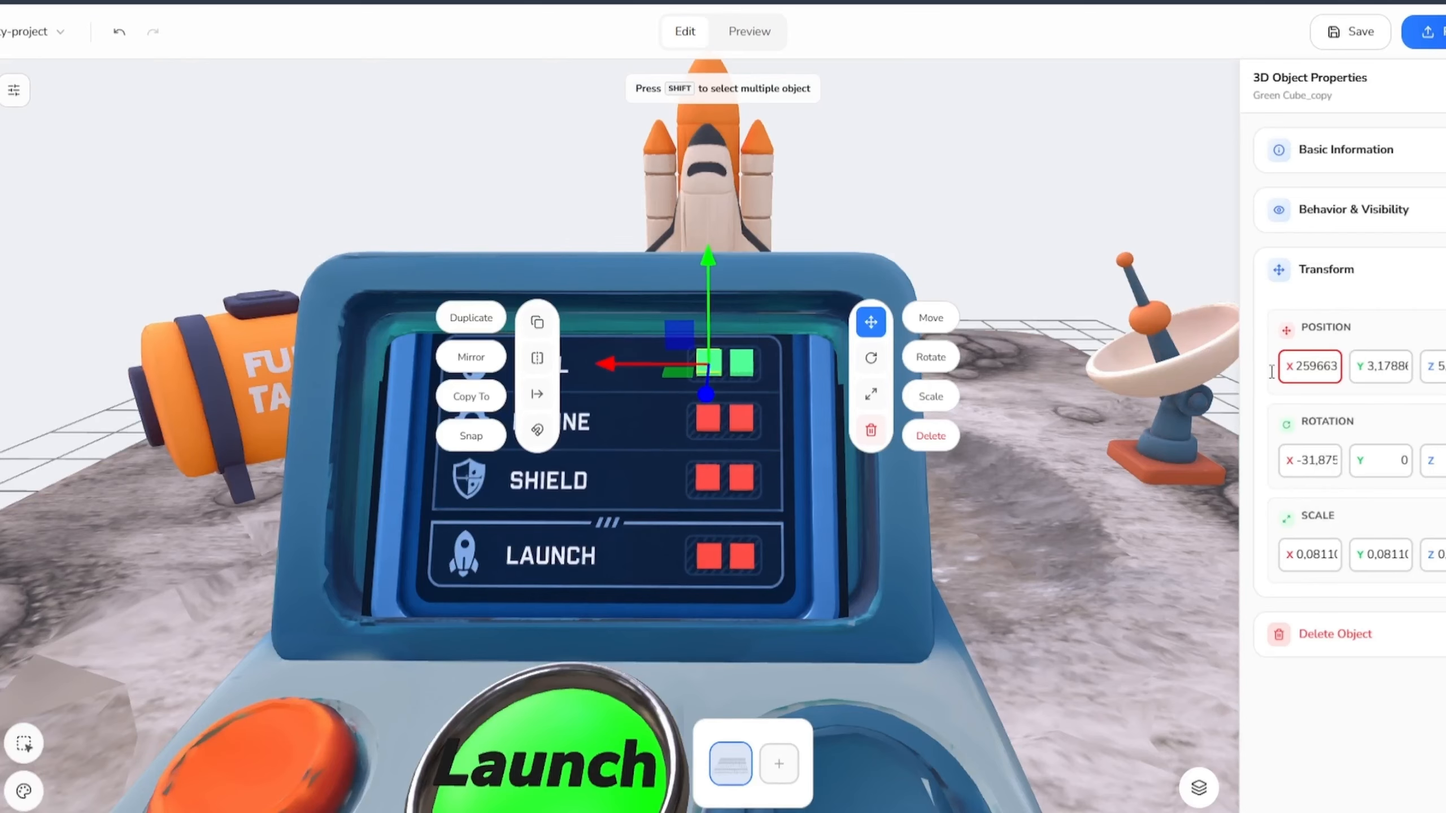
key(ctrl+z)
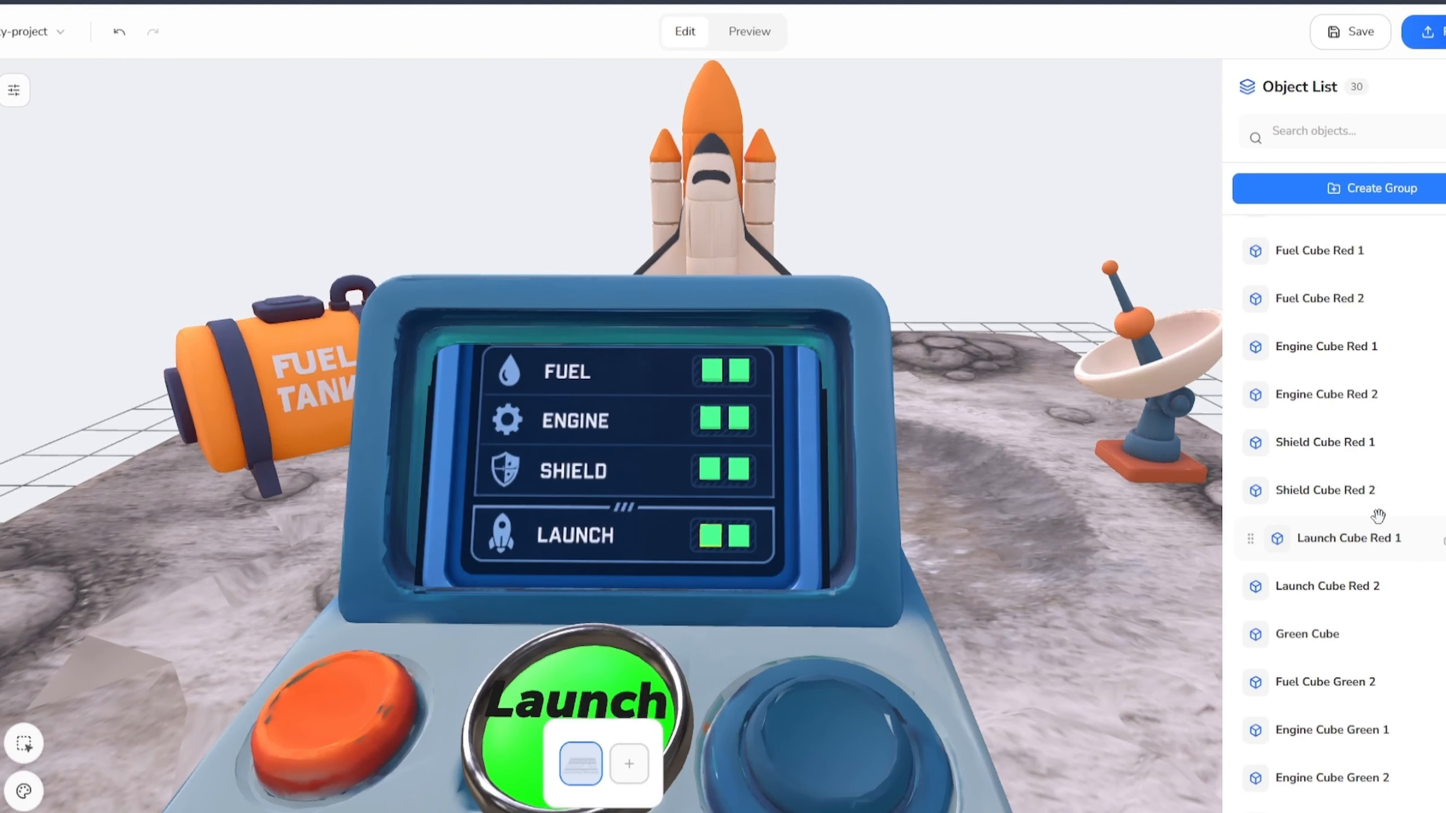
Rename the Green Cube over the Fuel row's first indicator as "Fuel Cube Green 1"
scroll(1378, 516, down, 3)
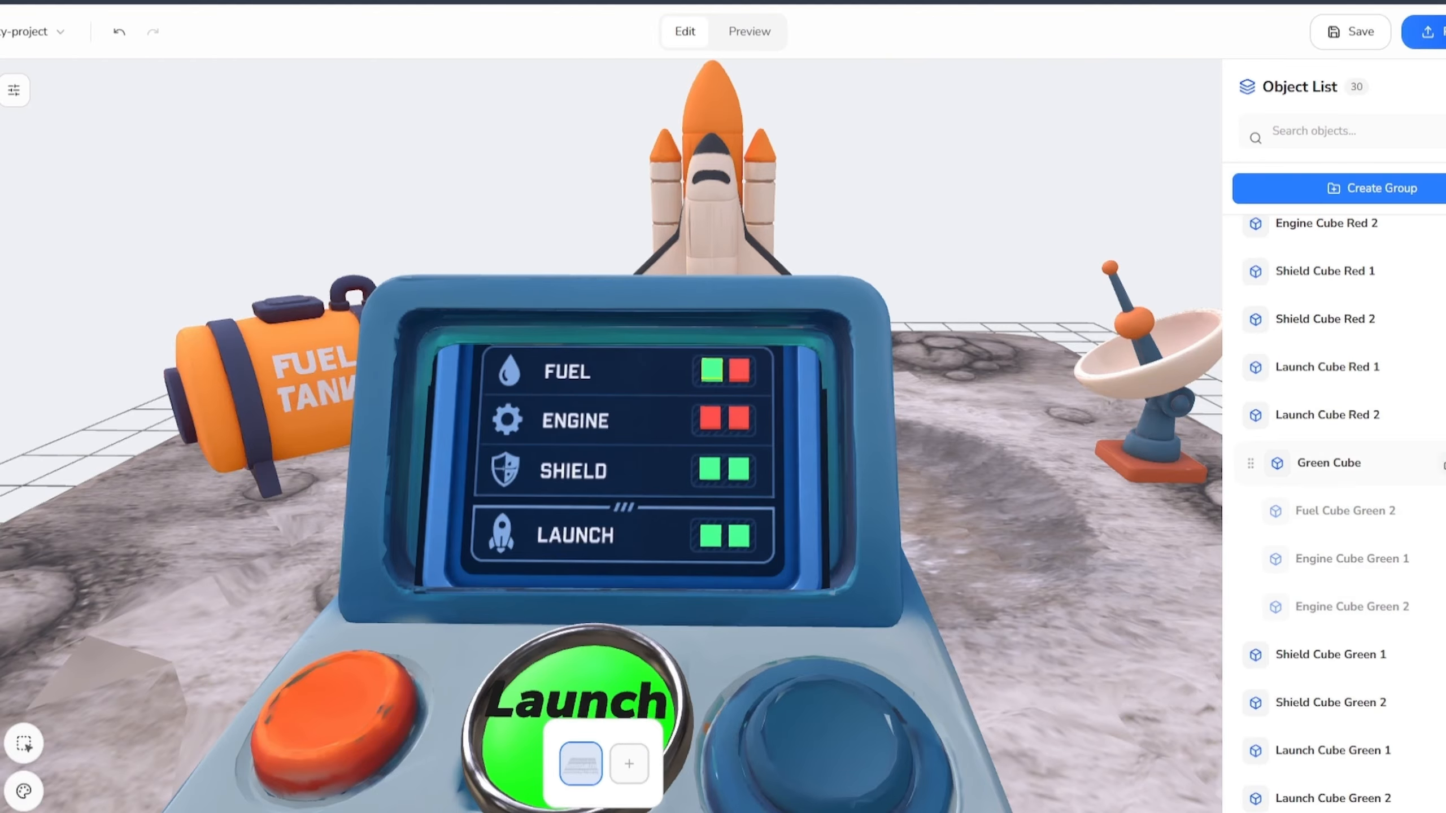
click(1335, 464)
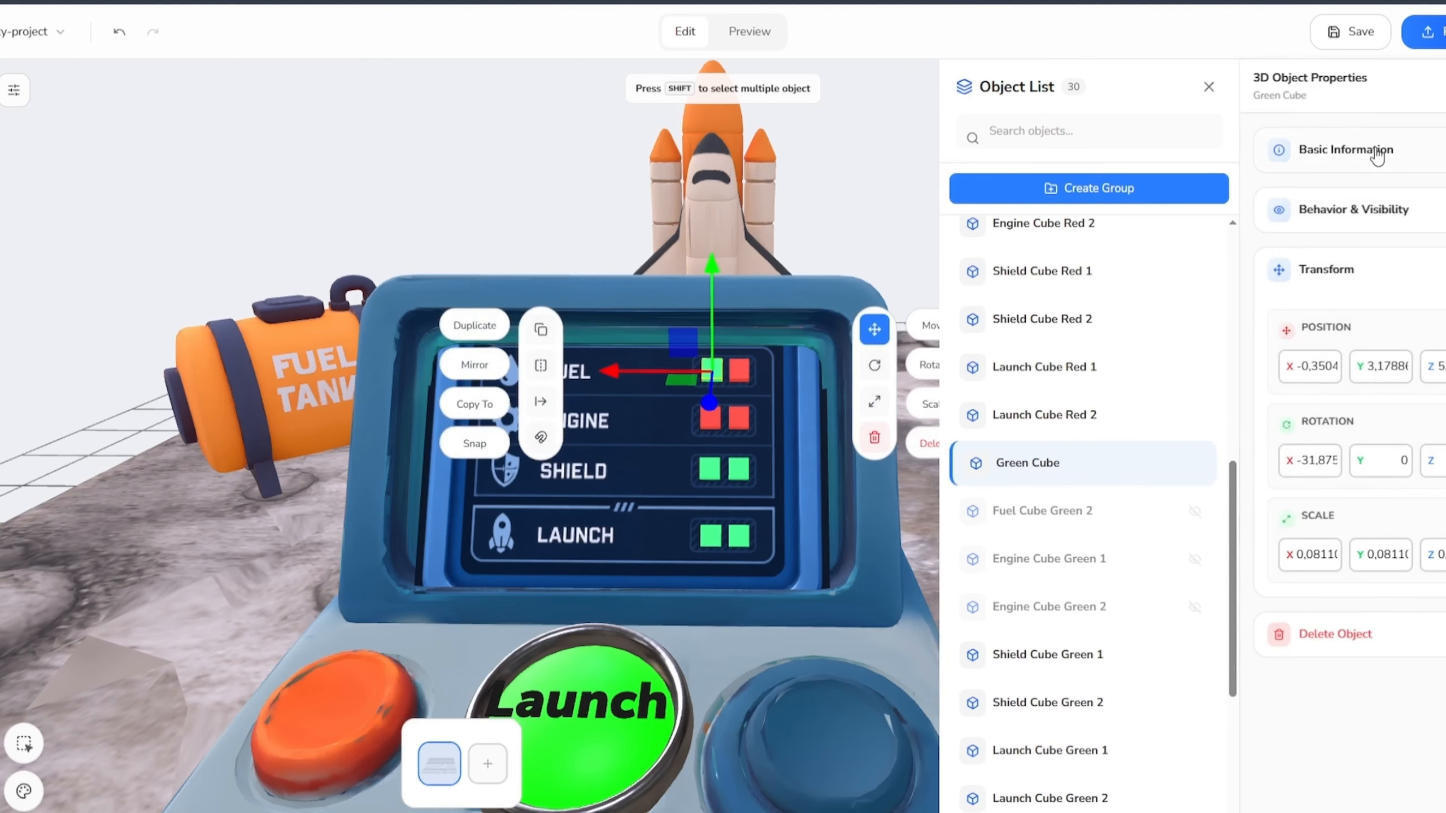
click(1378, 153)
text(Fue)
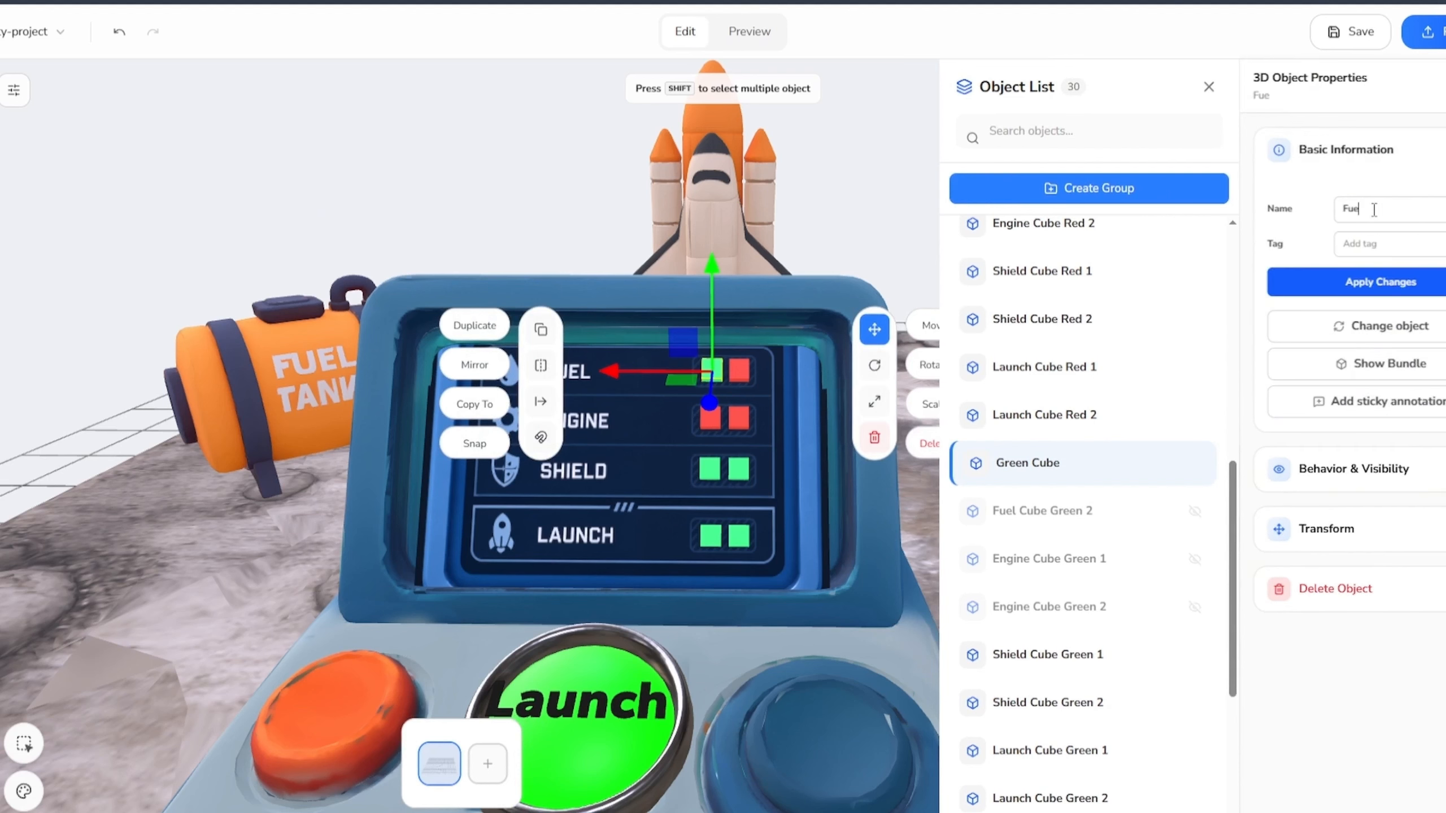
text(l Cube Green 1)
click(1378, 283)
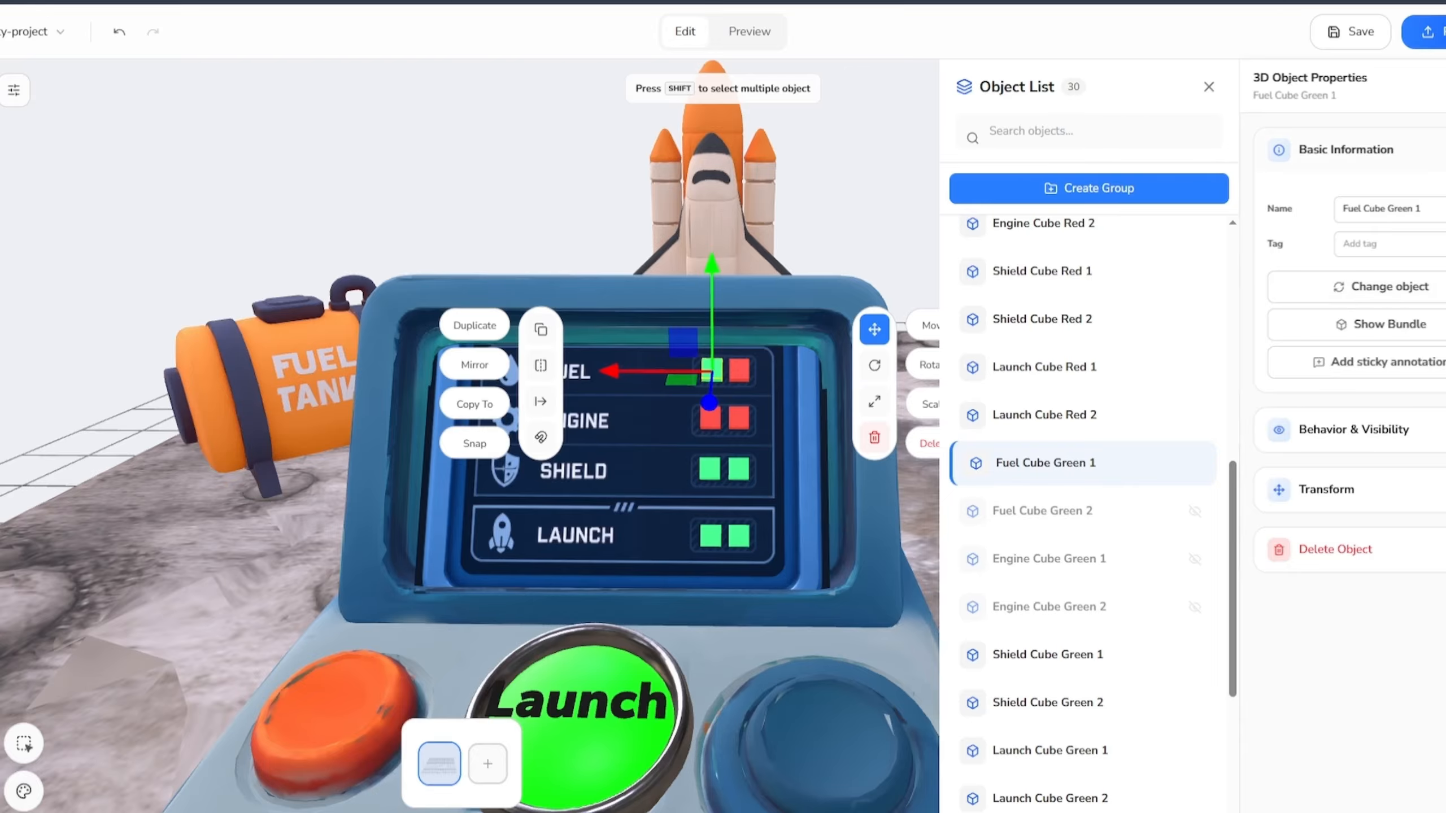
click(1378, 150)
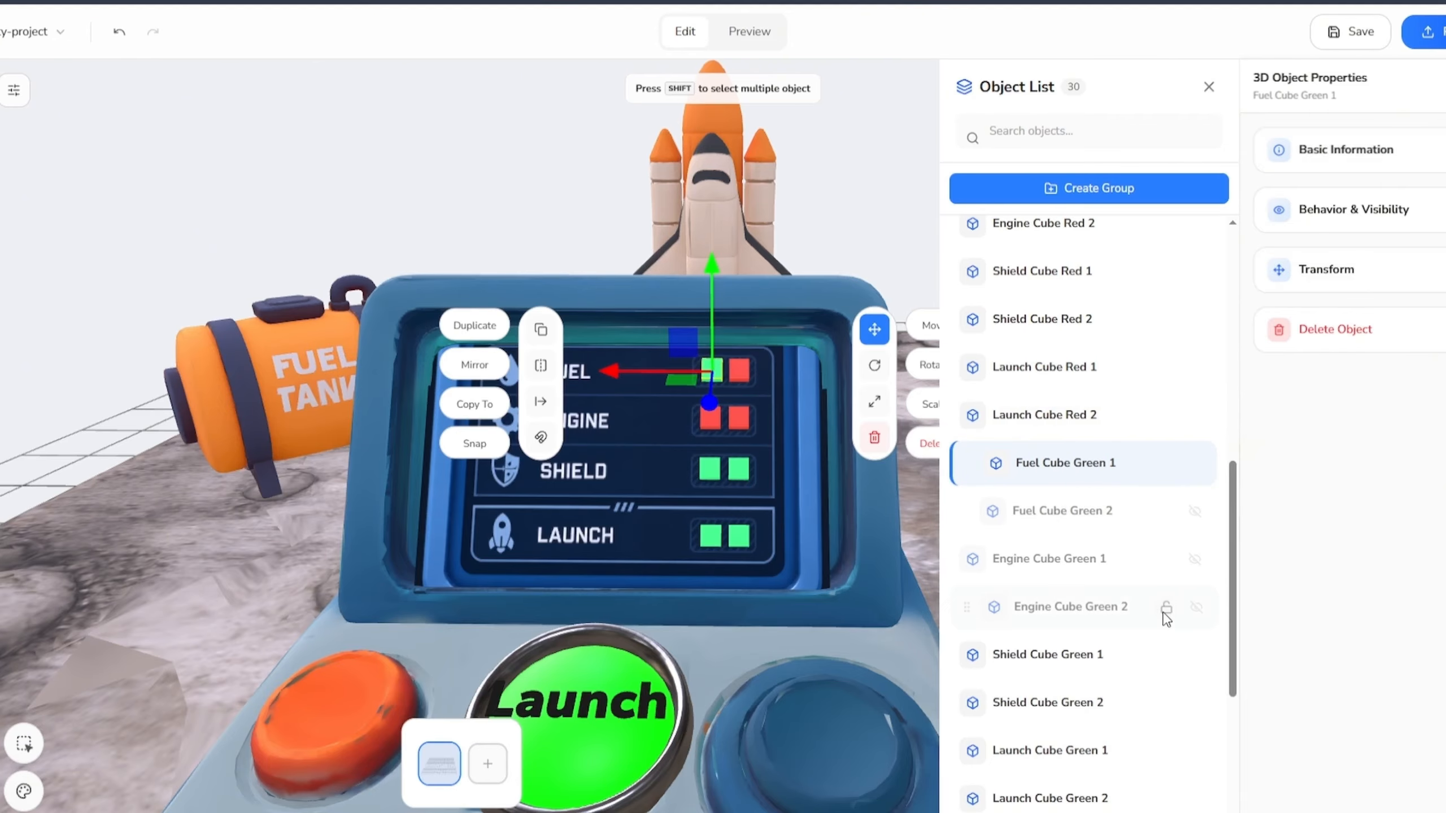
Hide Fuel Cube Green 1 and the green cubes in the Shield and Launch rows
click(1197, 471)
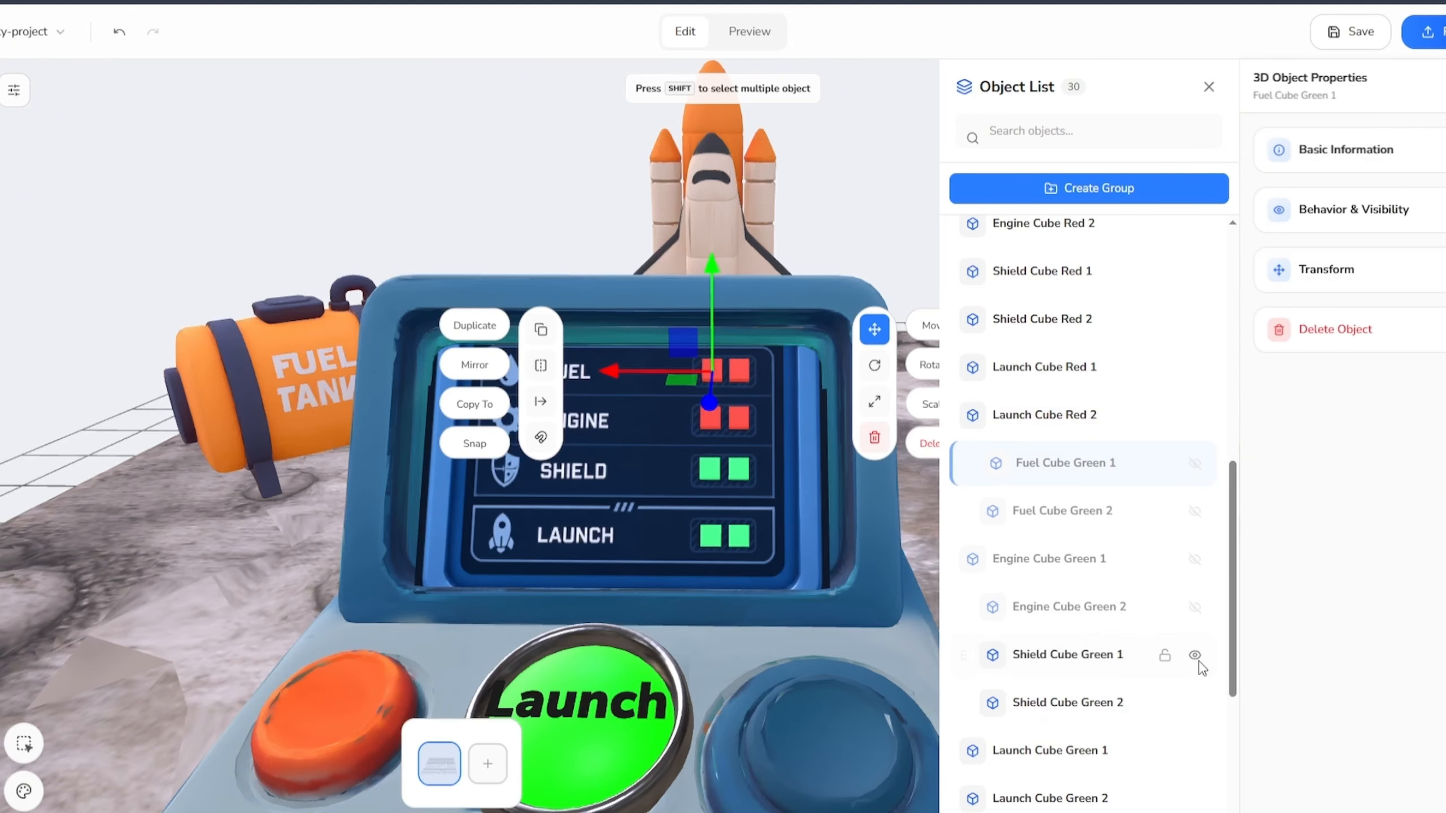
click(1197, 704)
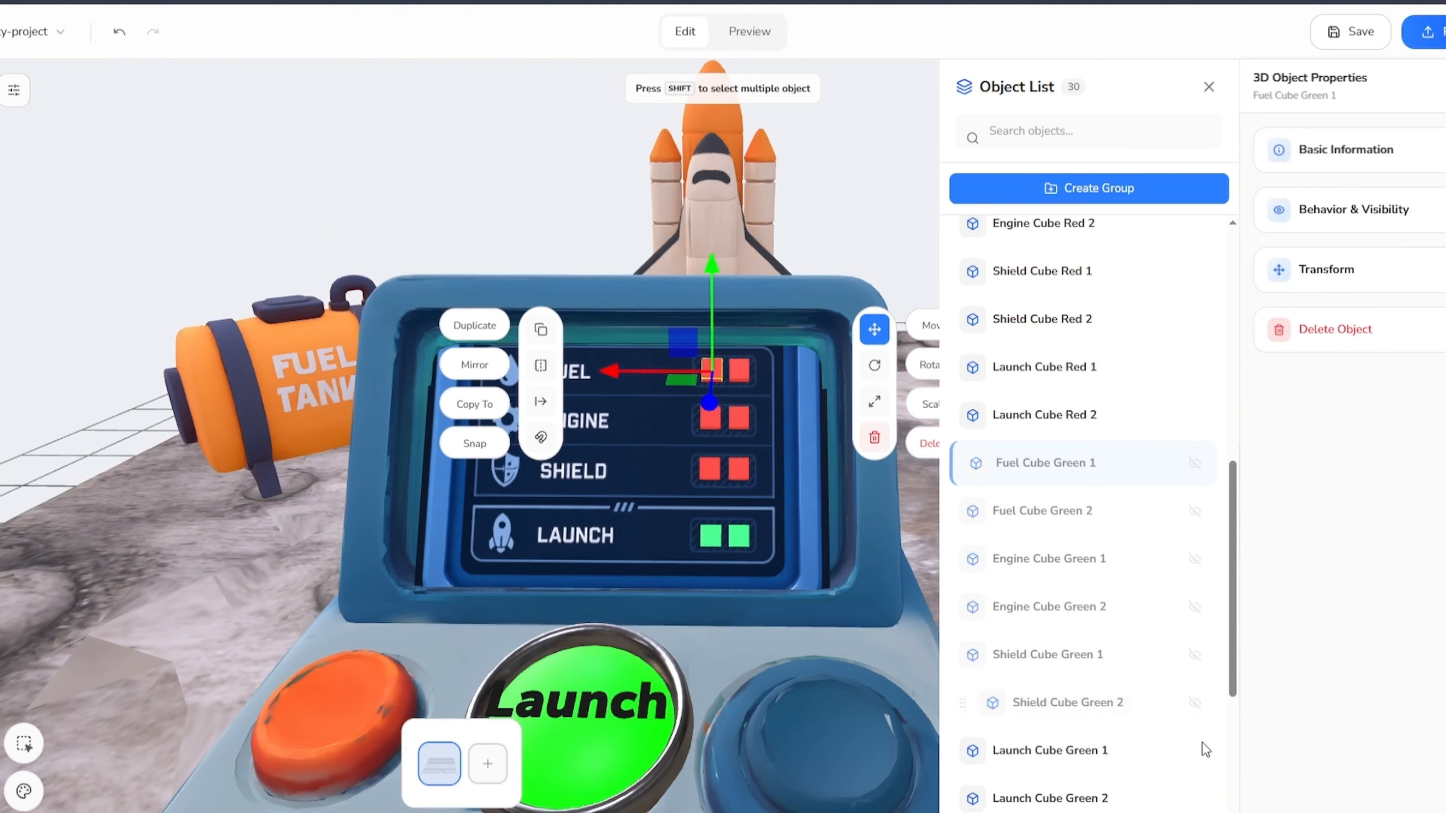
click(1196, 750)
scroll(1194, 732, down, 3)
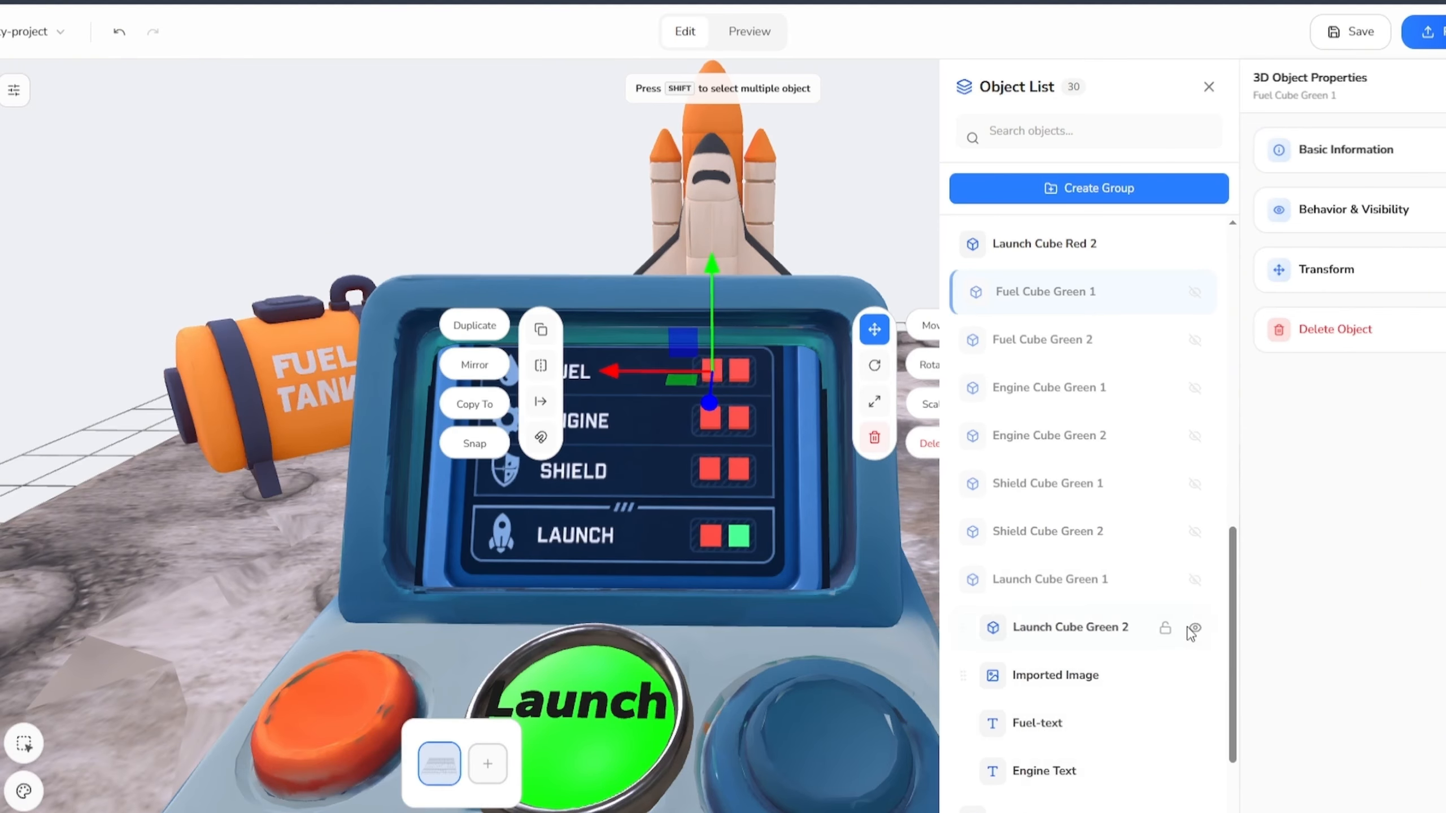
click(1208, 86)
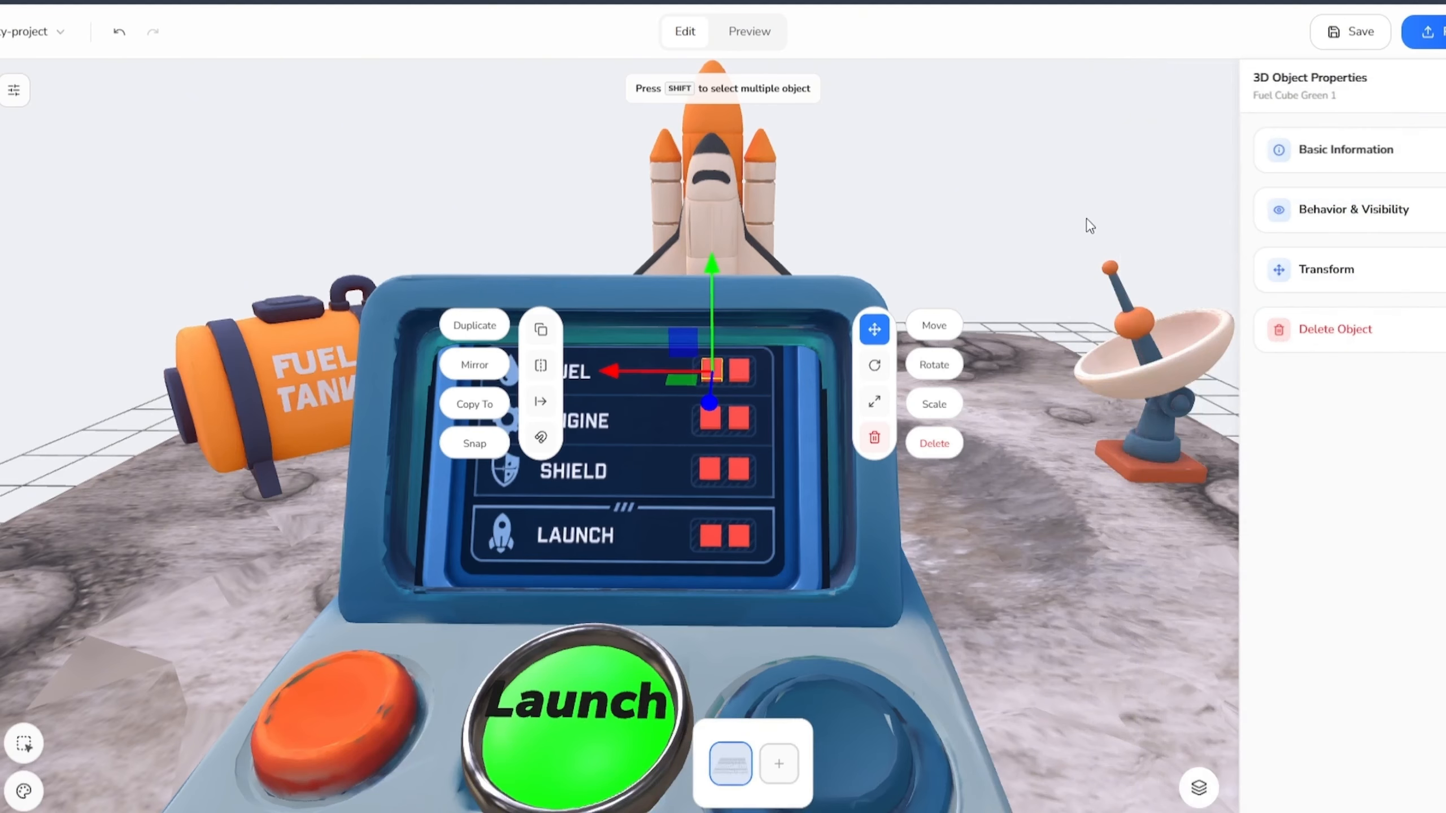
click(979, 172)
Search the 3D object library for "pipa" and add the HDPE Pipe to the scene
drag(981, 171, 930, 154)
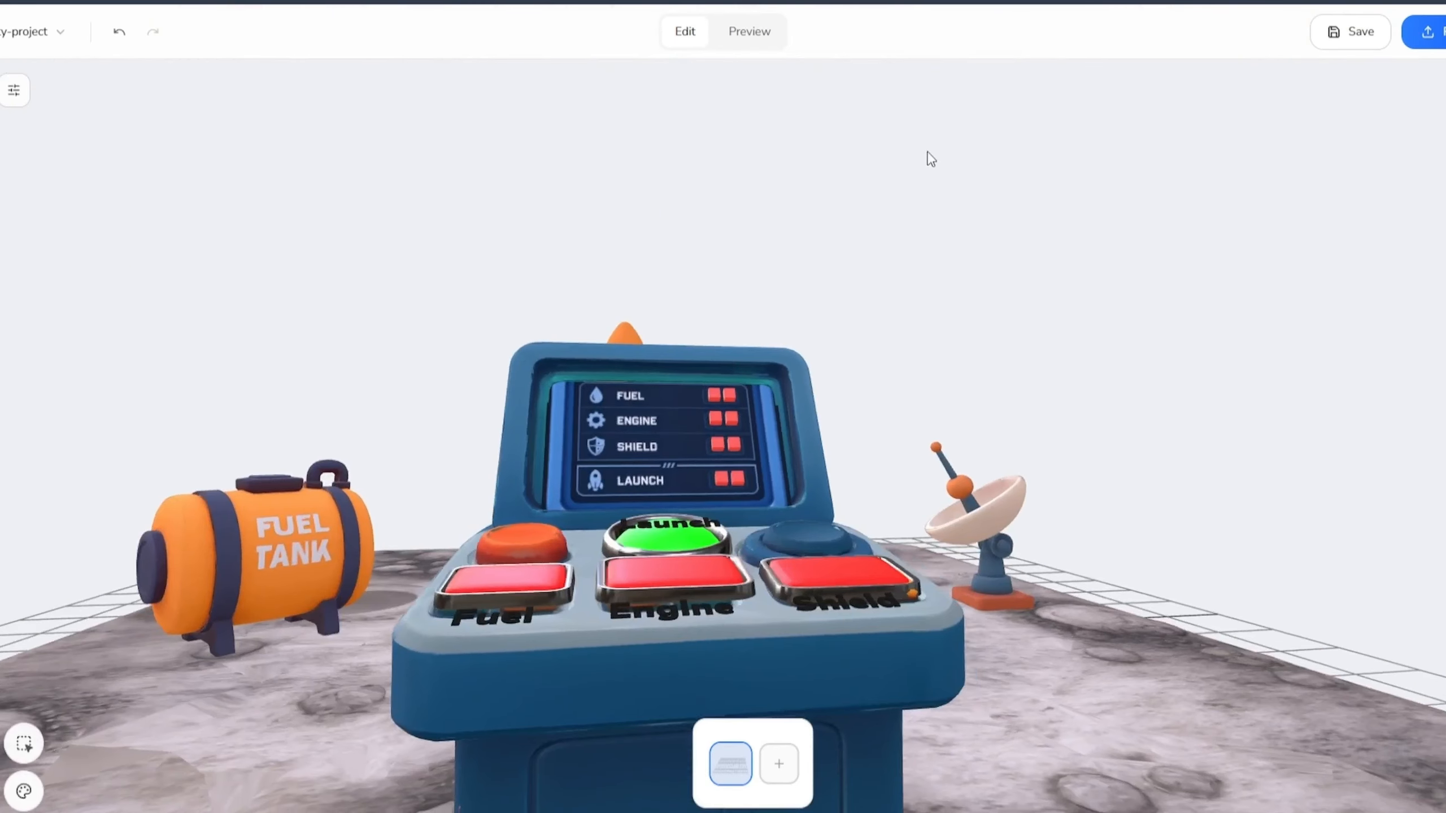
click(676, 546)
click(748, 686)
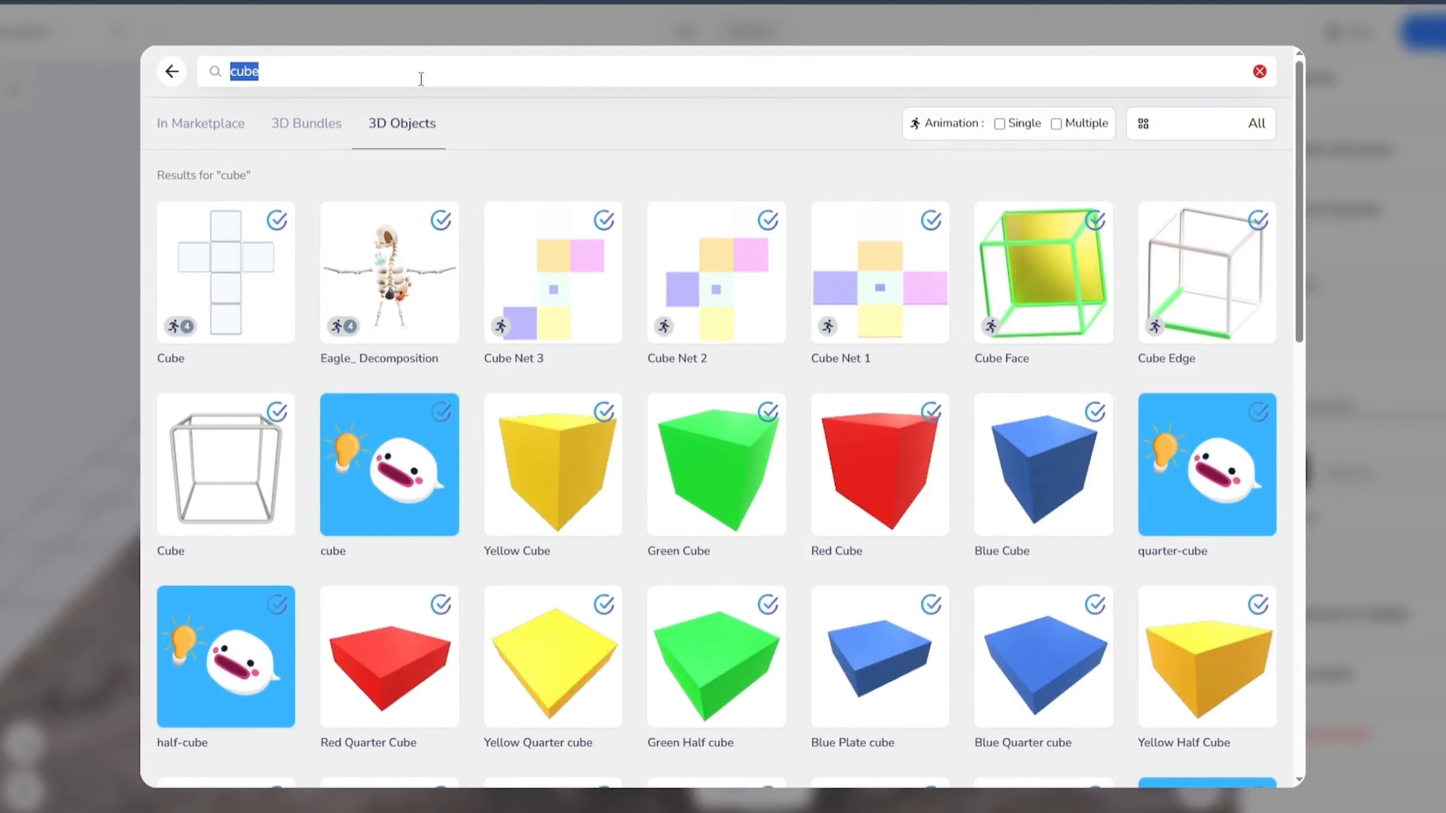
key(Return)
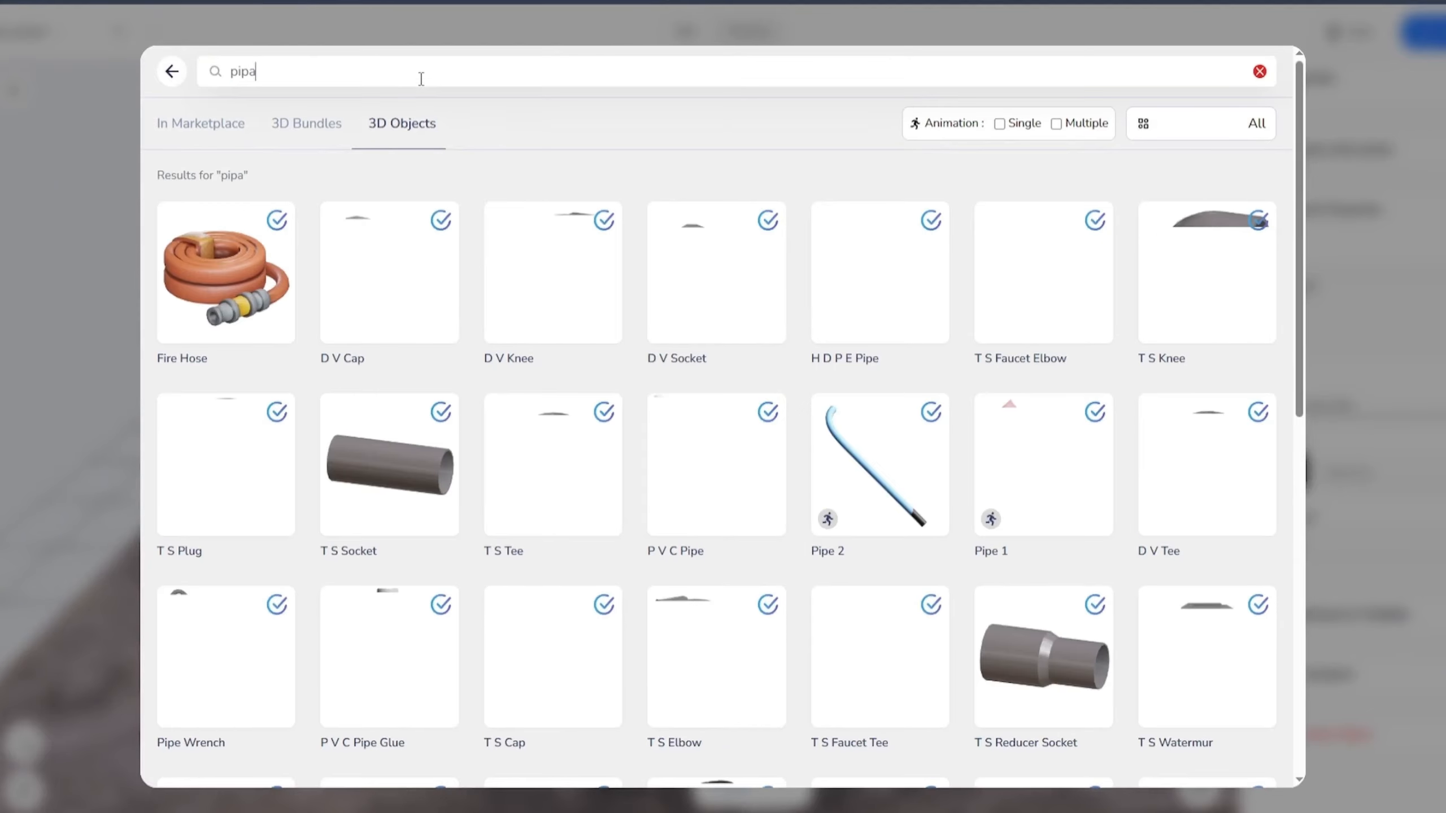
key(ctrl+a)
text(pi)
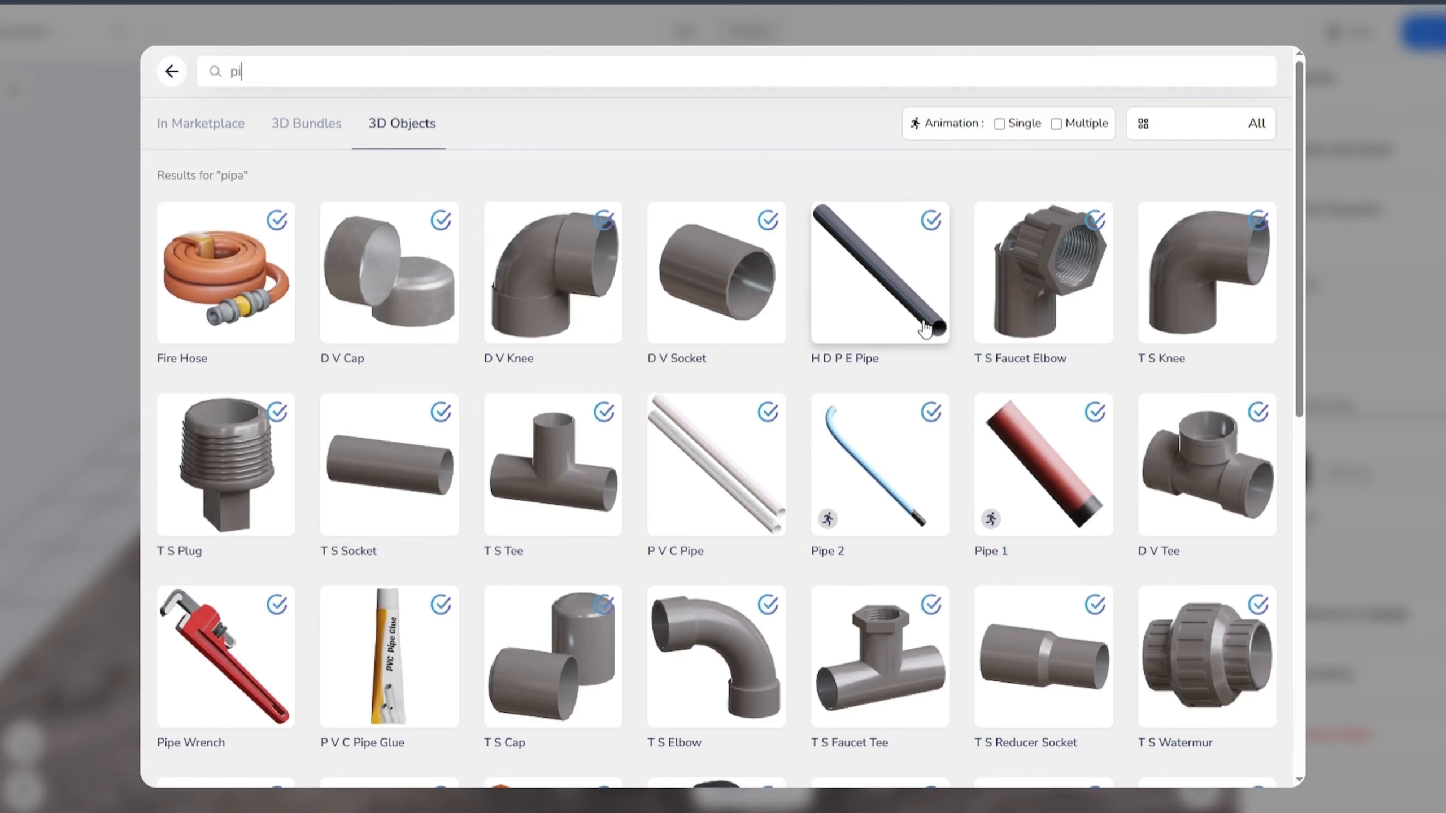
click(909, 305)
Move the HDPE Pipe to the fuel tank and rotate it to run from the tank towards the shuttle
drag(597, 370, 396, 369)
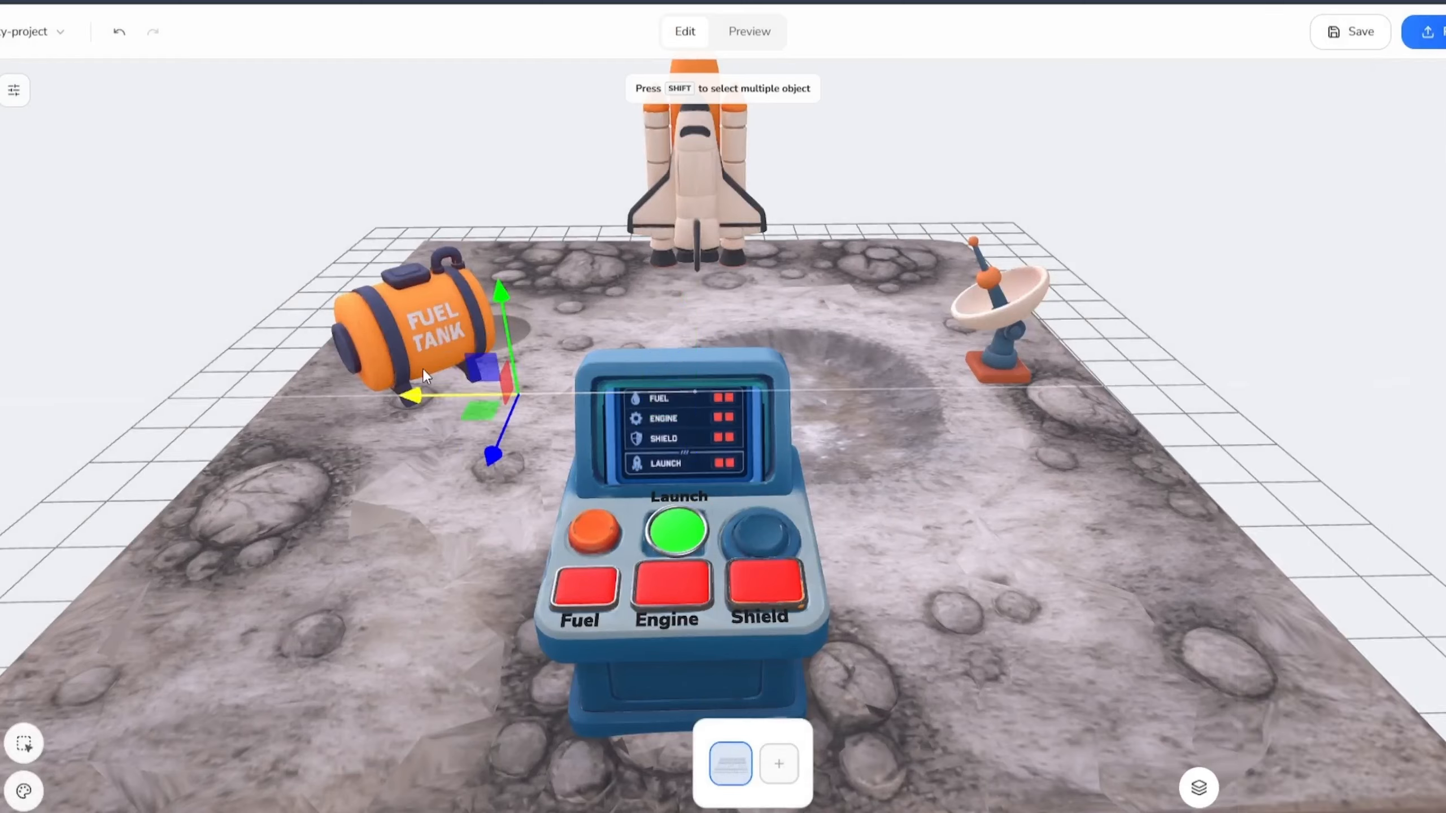
drag(478, 299, 460, 215)
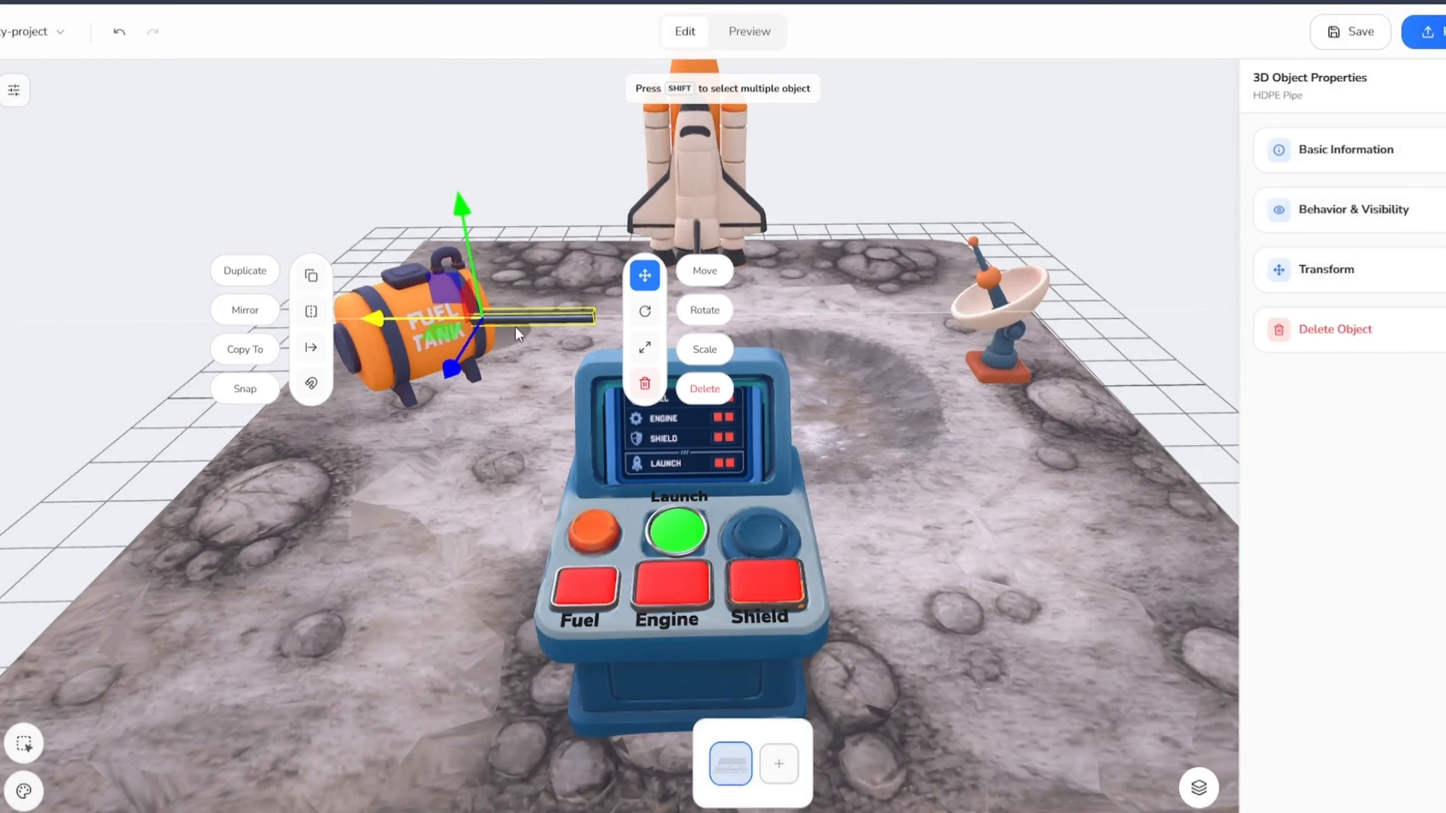
click(646, 310)
drag(507, 362, 558, 353)
click(423, 306)
drag(423, 306, 542, 322)
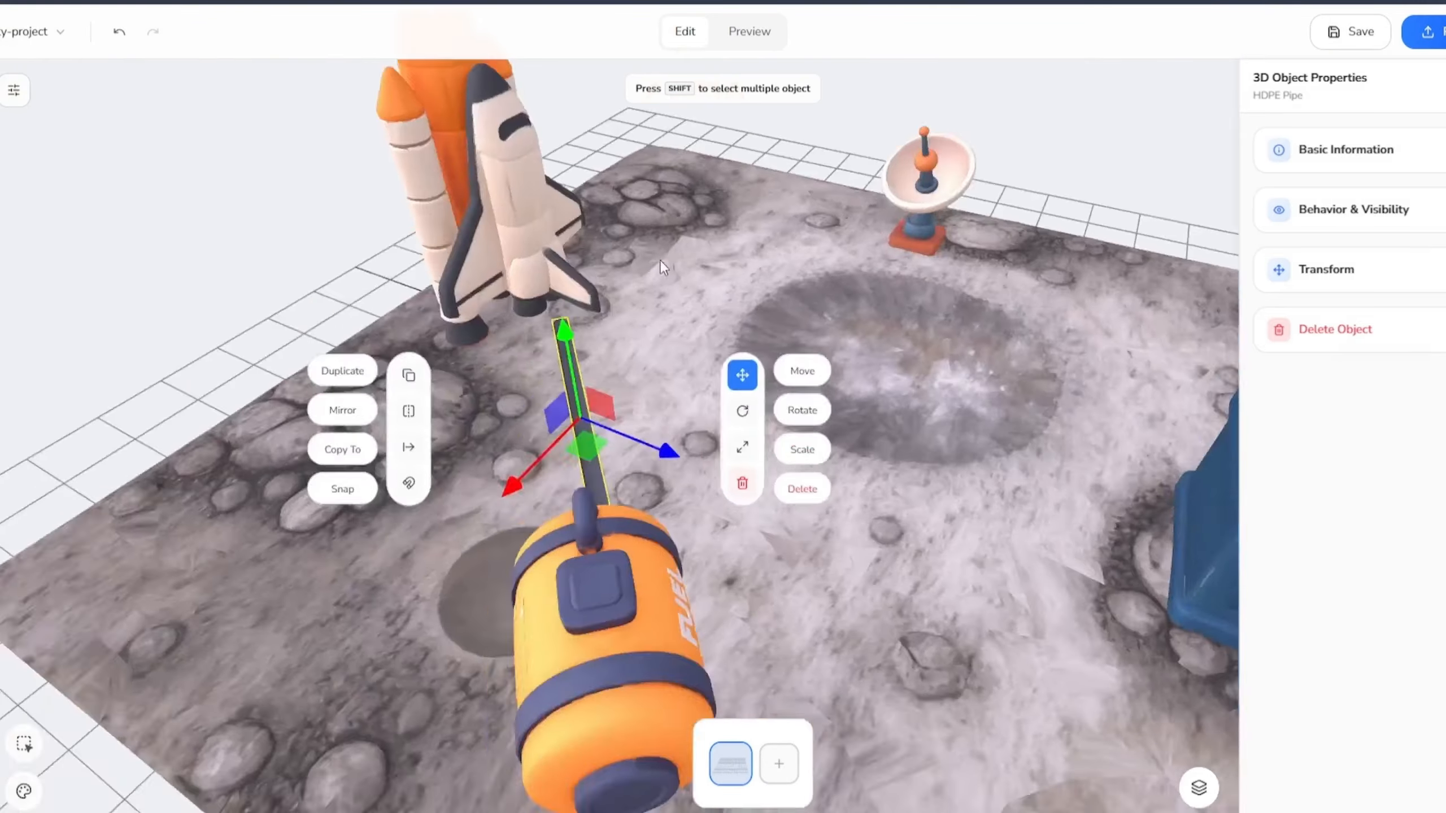
Adjust the pipe's height to line its end up with the round port of the fuel tank
drag(661, 262, 1007, 236)
drag(1195, 689, 1222, 682)
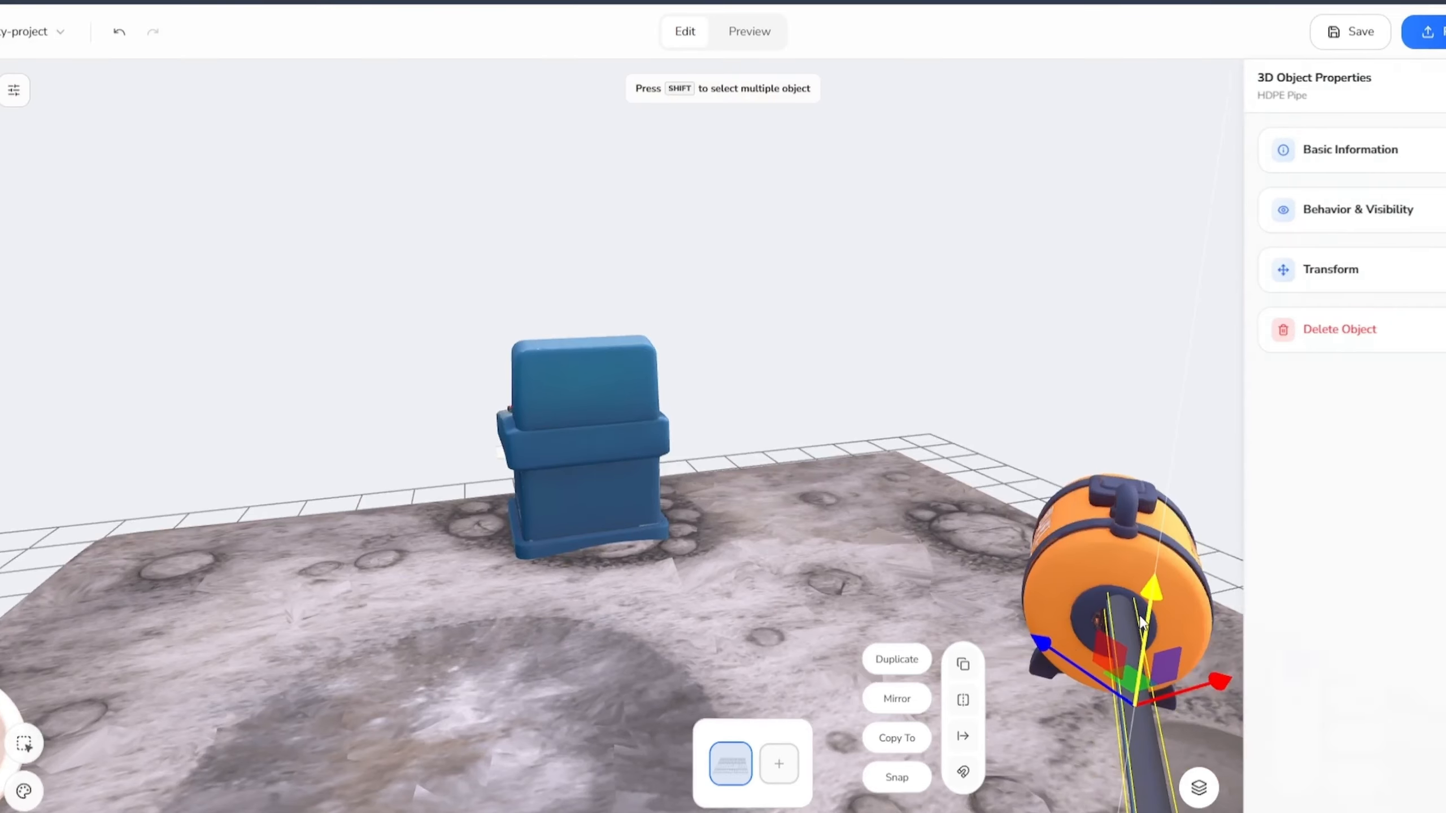
drag(1151, 594, 1147, 625)
drag(972, 414, 710, 267)
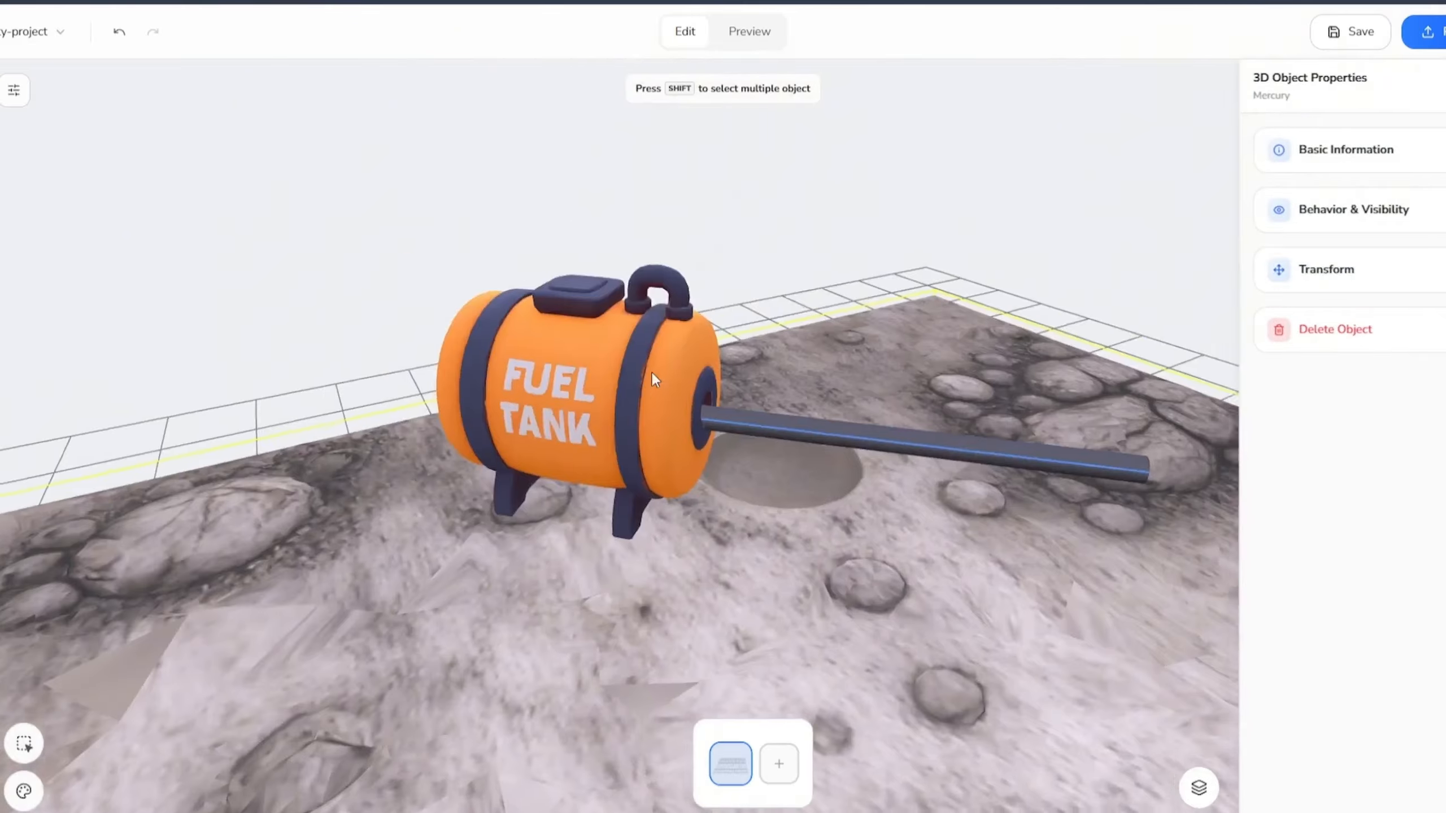
drag(652, 372, 500, 323)
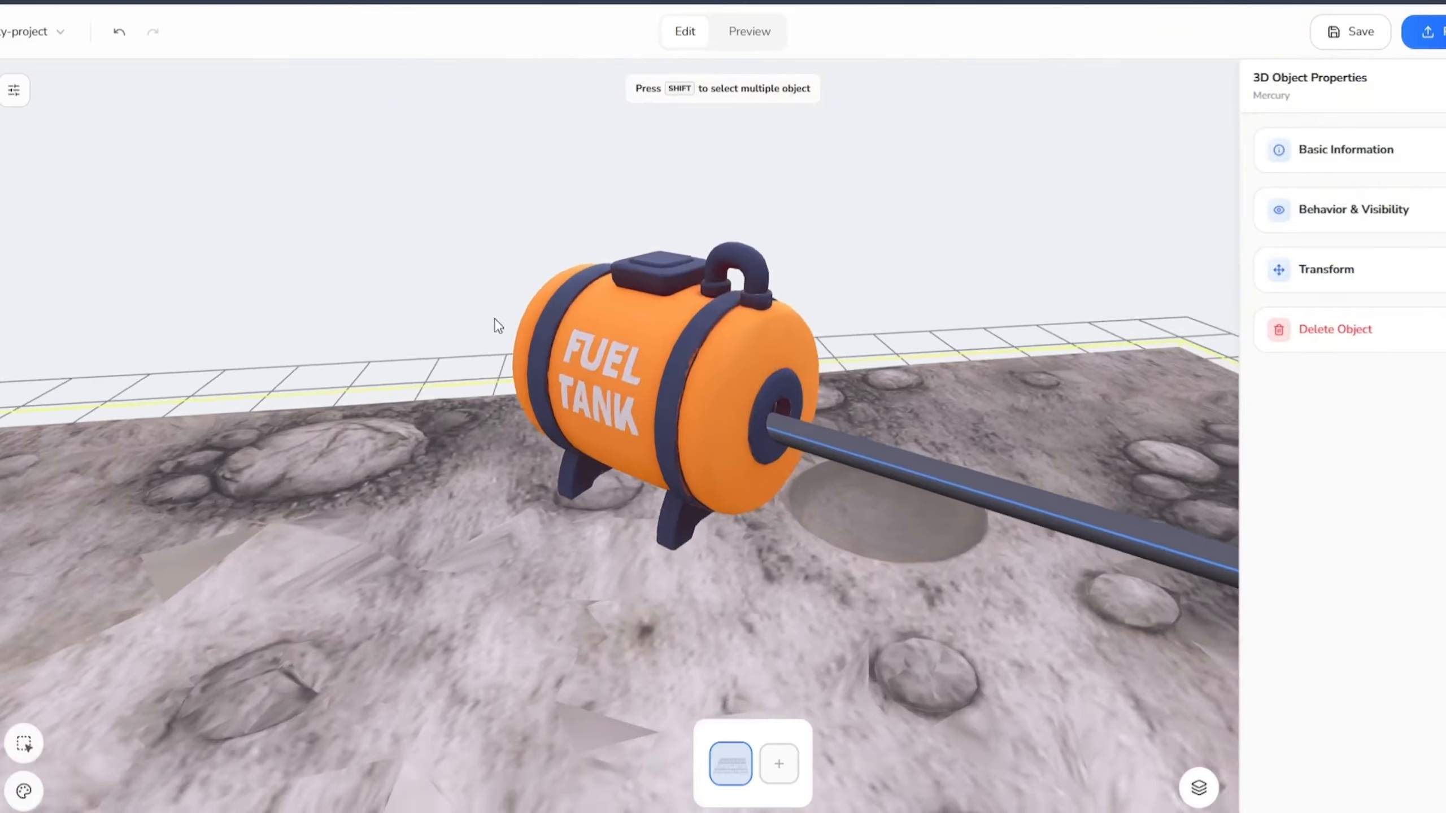
scroll(627, 353, up, 3)
Fine-tune the pipe's position at the tank and stretch it lengthwise towards the shuttle
click(723, 435)
drag(746, 364, 746, 354)
click(911, 481)
drag(829, 466, 859, 477)
drag(615, 165, 767, 194)
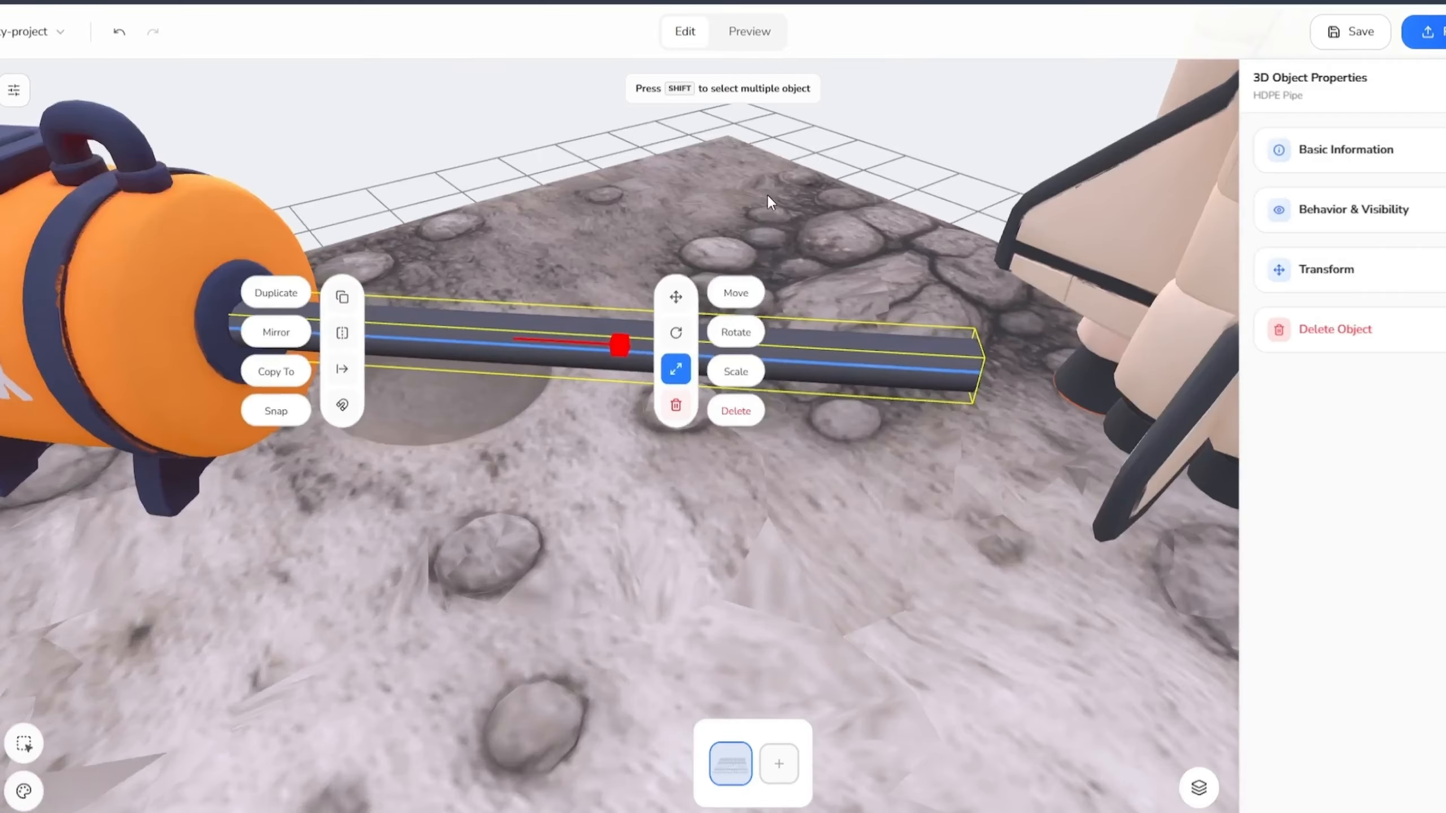
scroll(767, 194, down, 1)
drag(622, 347, 650, 350)
Move the stretched pipe to connect the fuel tank's port with the base of the shuttle
click(691, 301)
drag(432, 381, 468, 365)
drag(530, 304, 577, 332)
drag(532, 388, 556, 369)
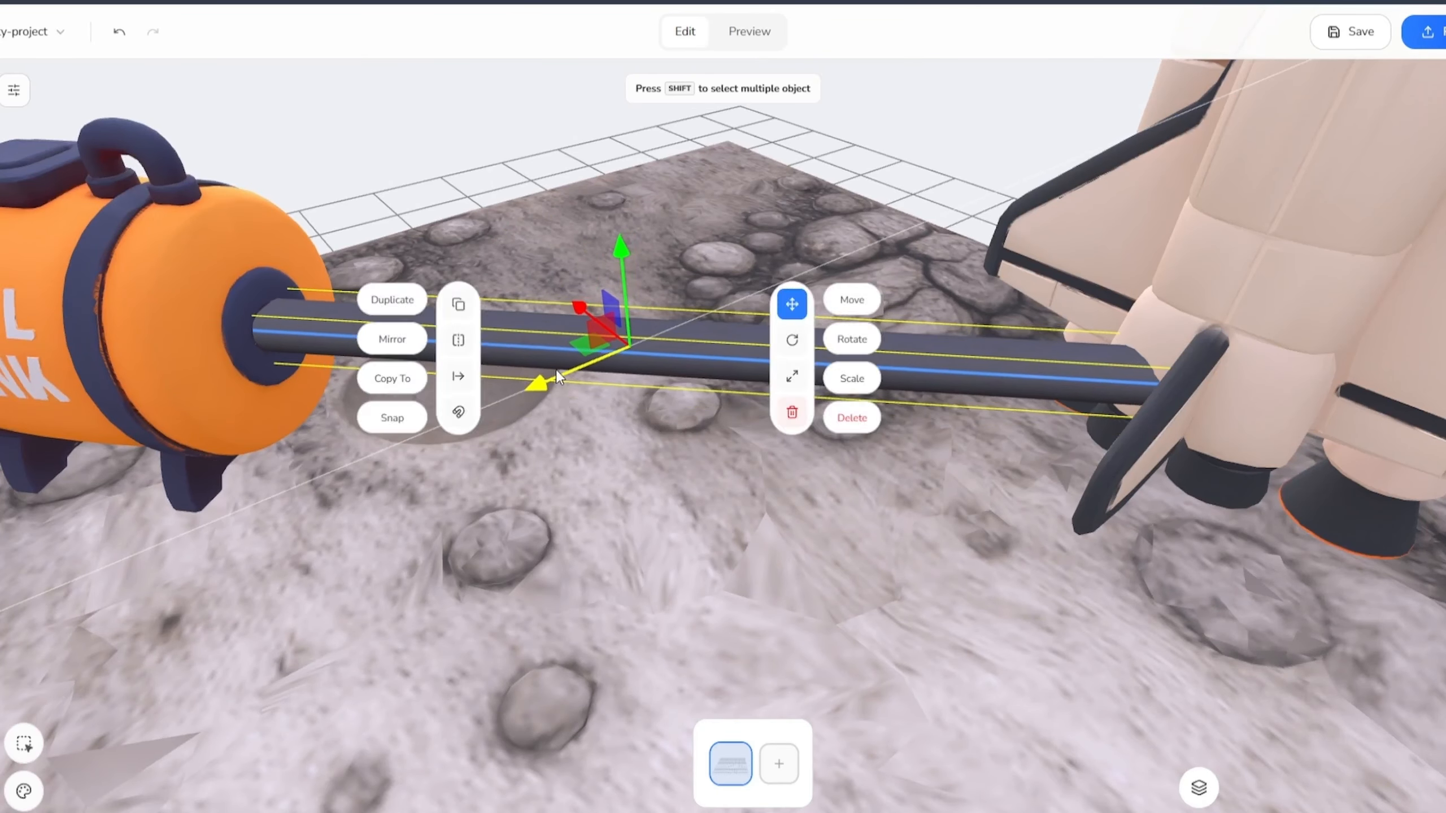
drag(515, 296, 665, 328)
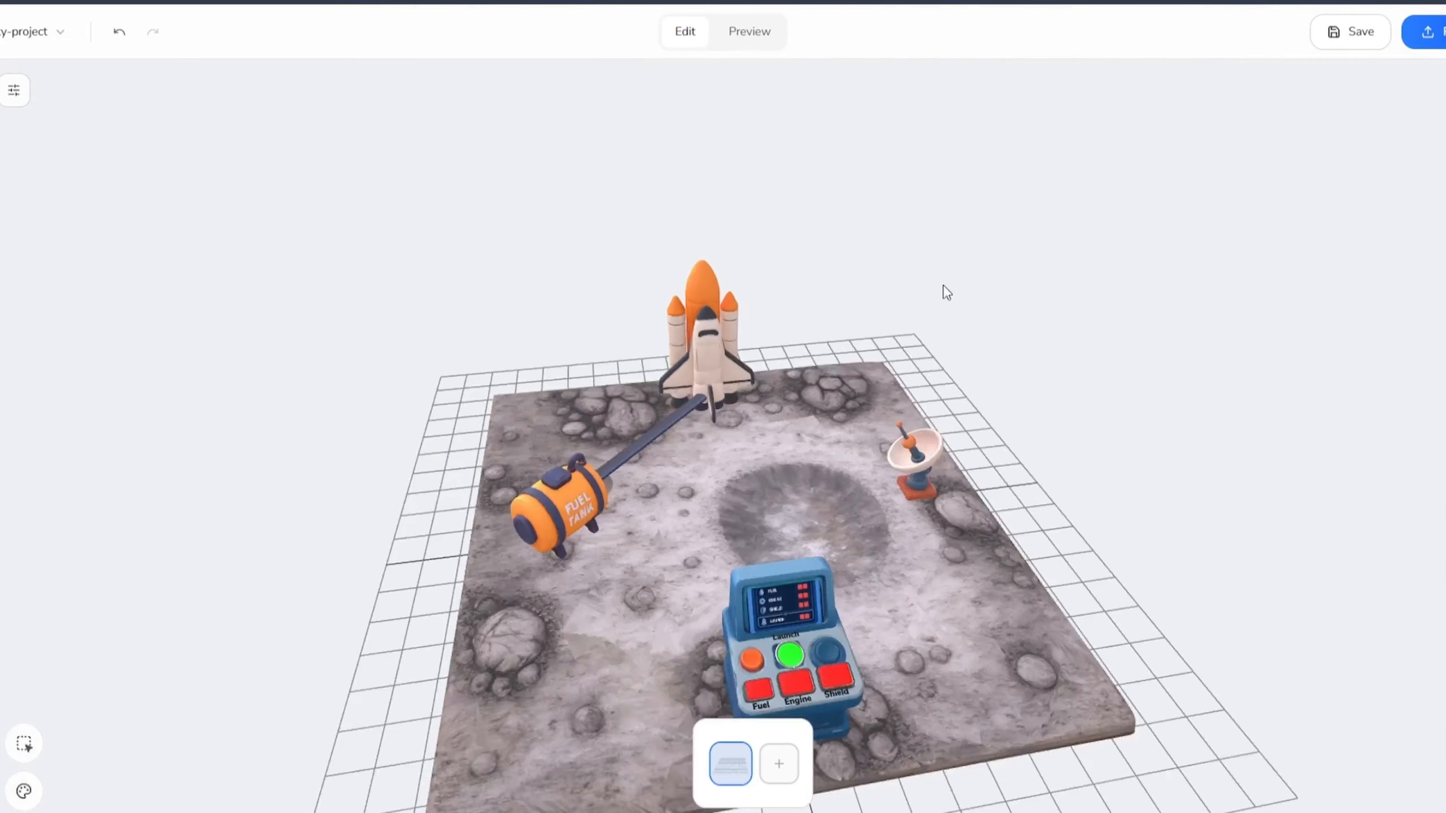
Place the Blue Core disc around the middle of the shuttle, rotate it flat and scale it to surround the body
drag(943, 290, 881, 307)
click(706, 364)
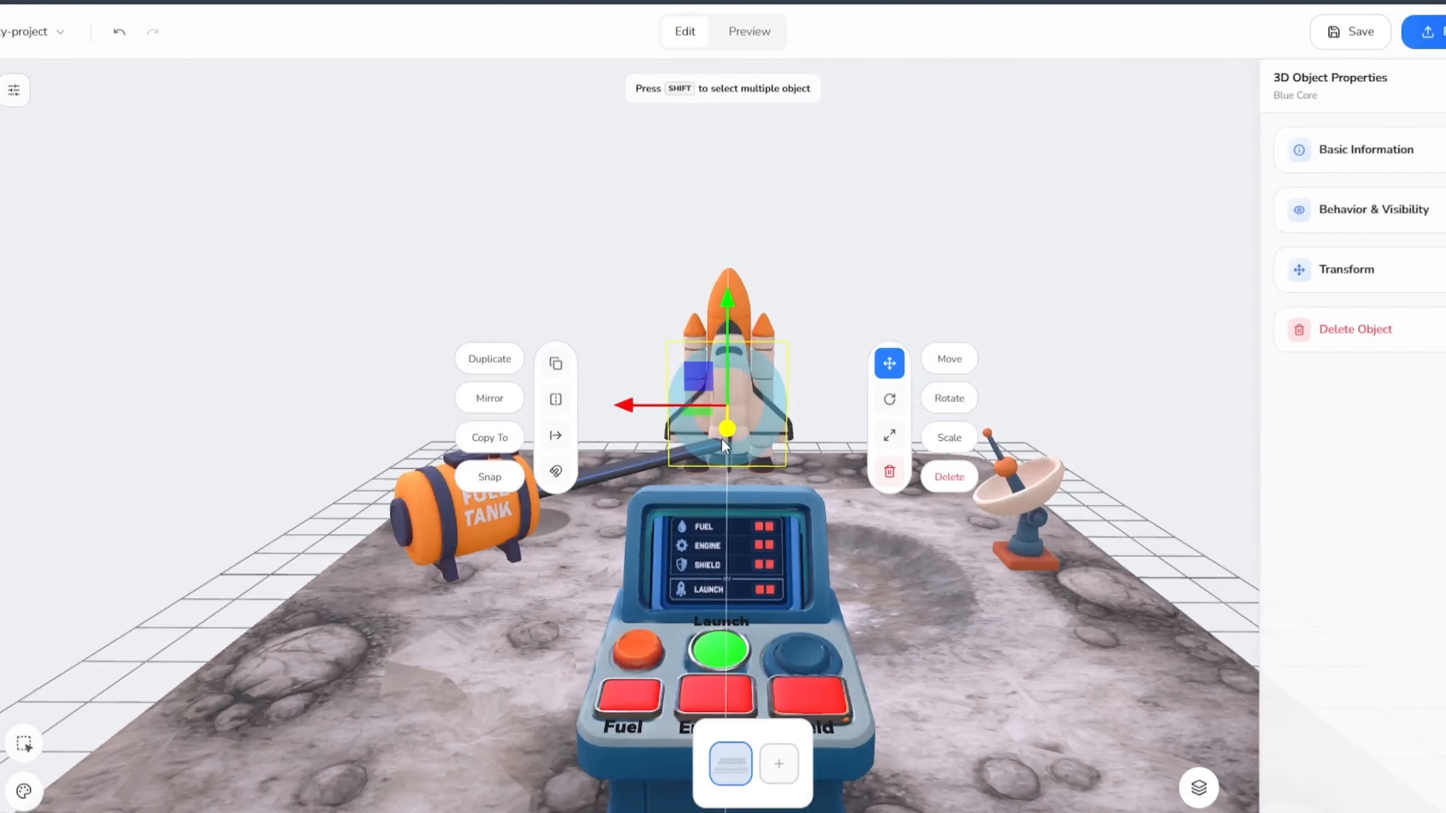
key(s)
click(889, 356)
drag(729, 393, 742, 312)
click(889, 393)
drag(729, 363, 849, 201)
Rename the Blue Core disc as "Shield" and the pipe between tank and shuttle as "Fuel Pipe"
click(1359, 149)
triple_click(1411, 210)
text(Shield)
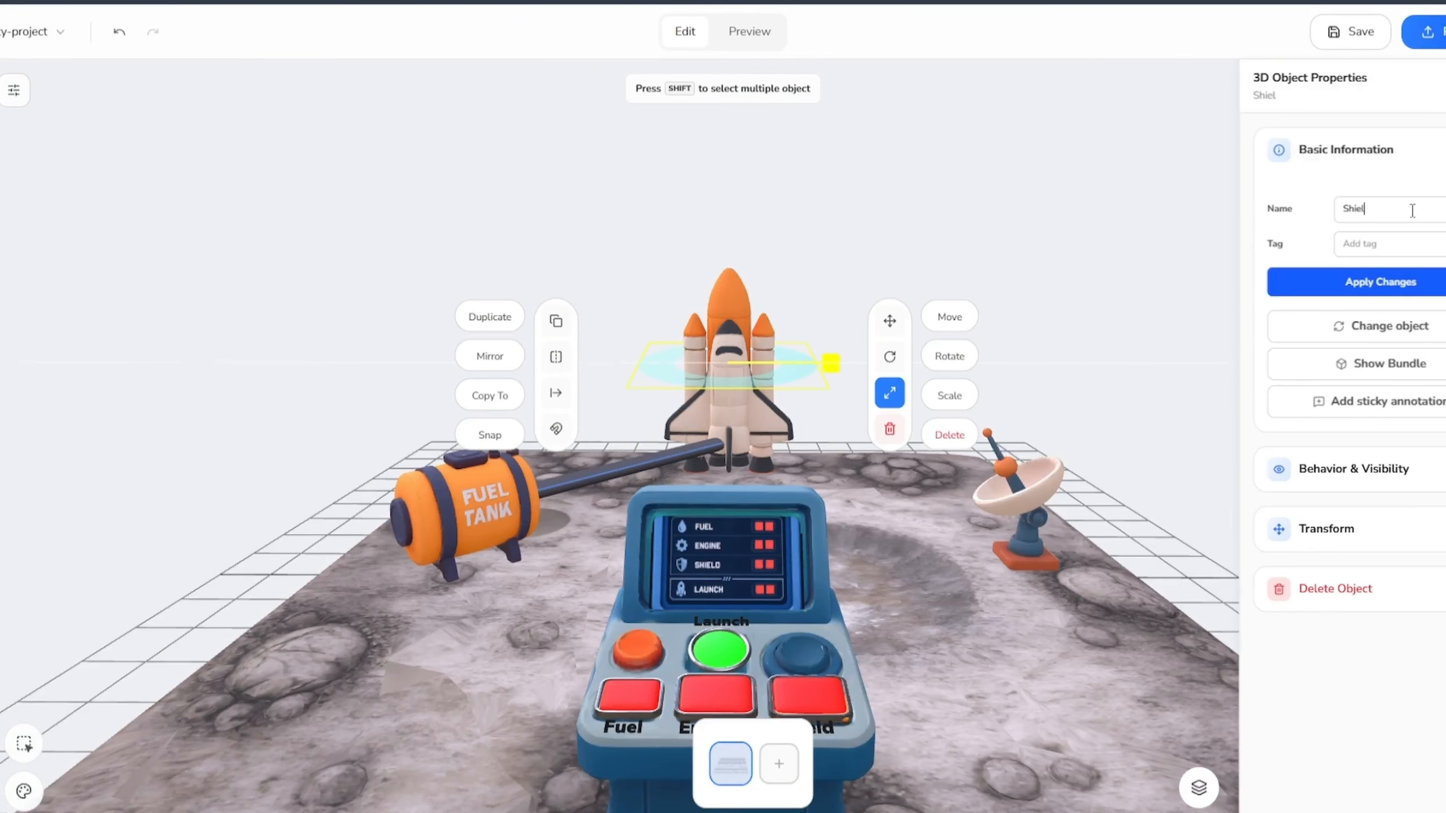
click(959, 161)
click(587, 484)
click(964, 243)
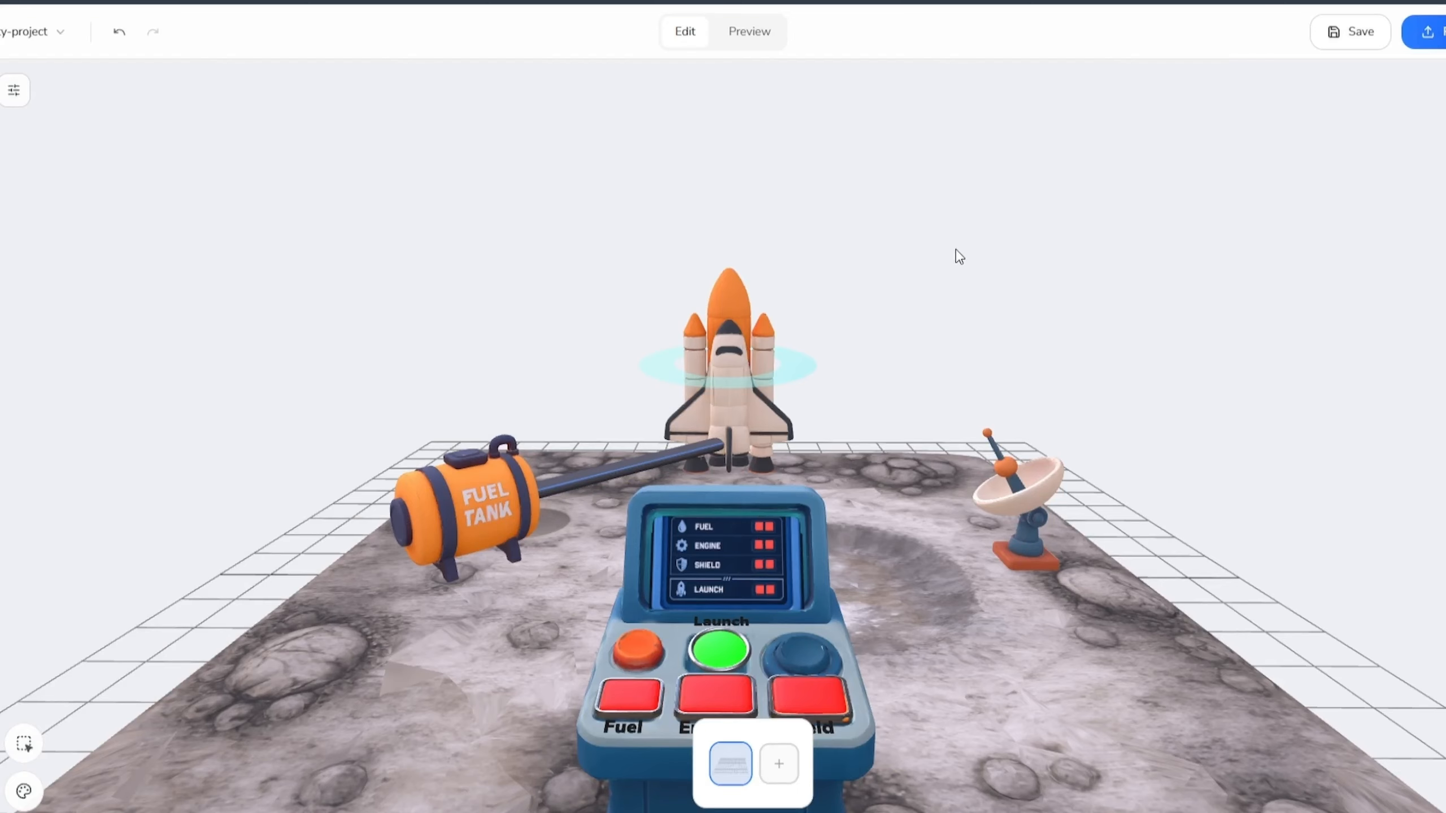
Add the explosion from the Particle 3 bundle with the Explosion1 animation and move it to the shuttle
drag(960, 256, 908, 248)
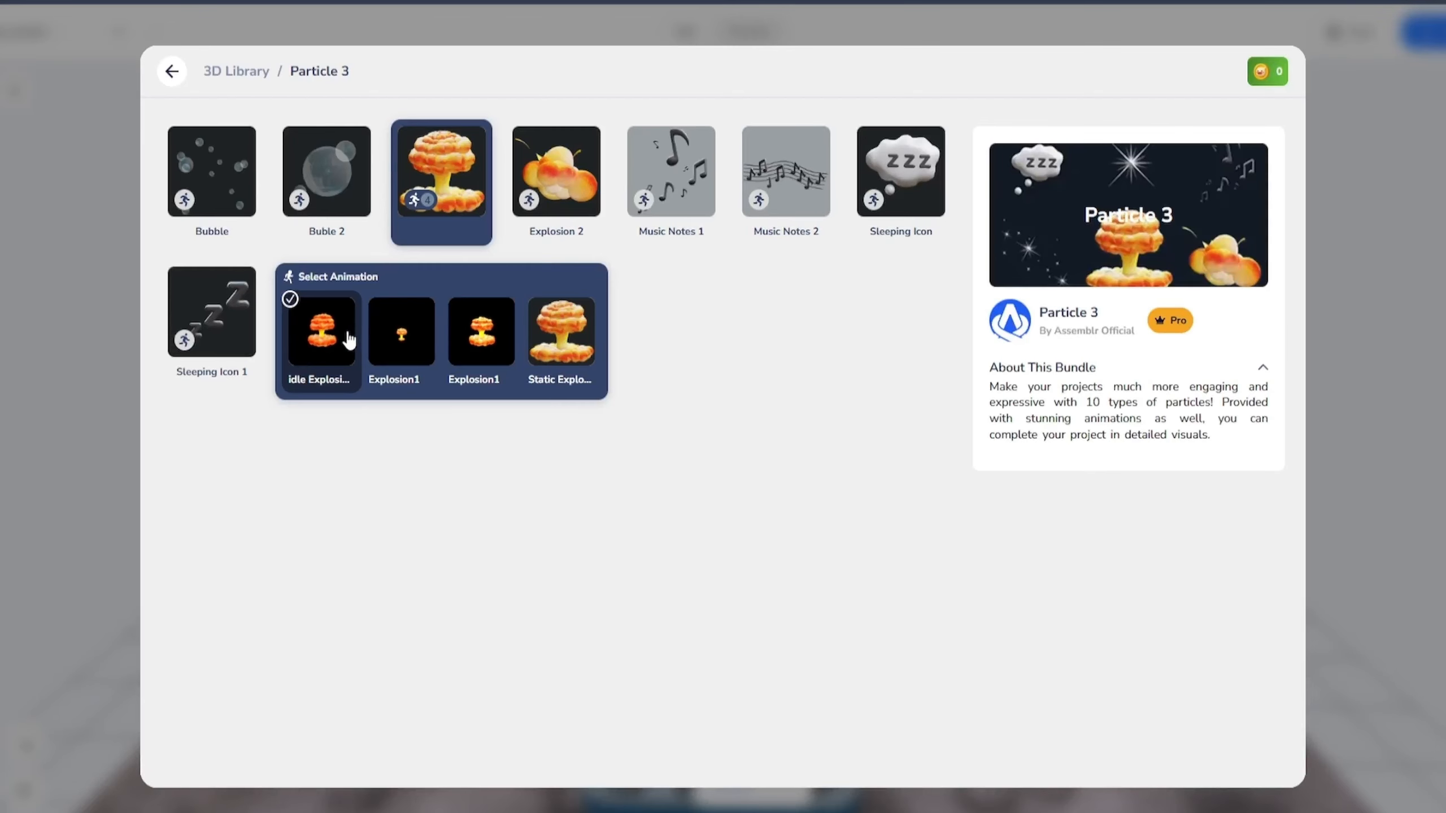
click(400, 346)
drag(739, 348, 739, 342)
drag(731, 499, 765, 361)
drag(738, 240, 747, 320)
Resize the explosion, adjust its height at the shuttle, and hide it in the scene
click(898, 446)
drag(837, 417, 743, 448)
click(898, 375)
drag(741, 319, 742, 279)
click(1003, 192)
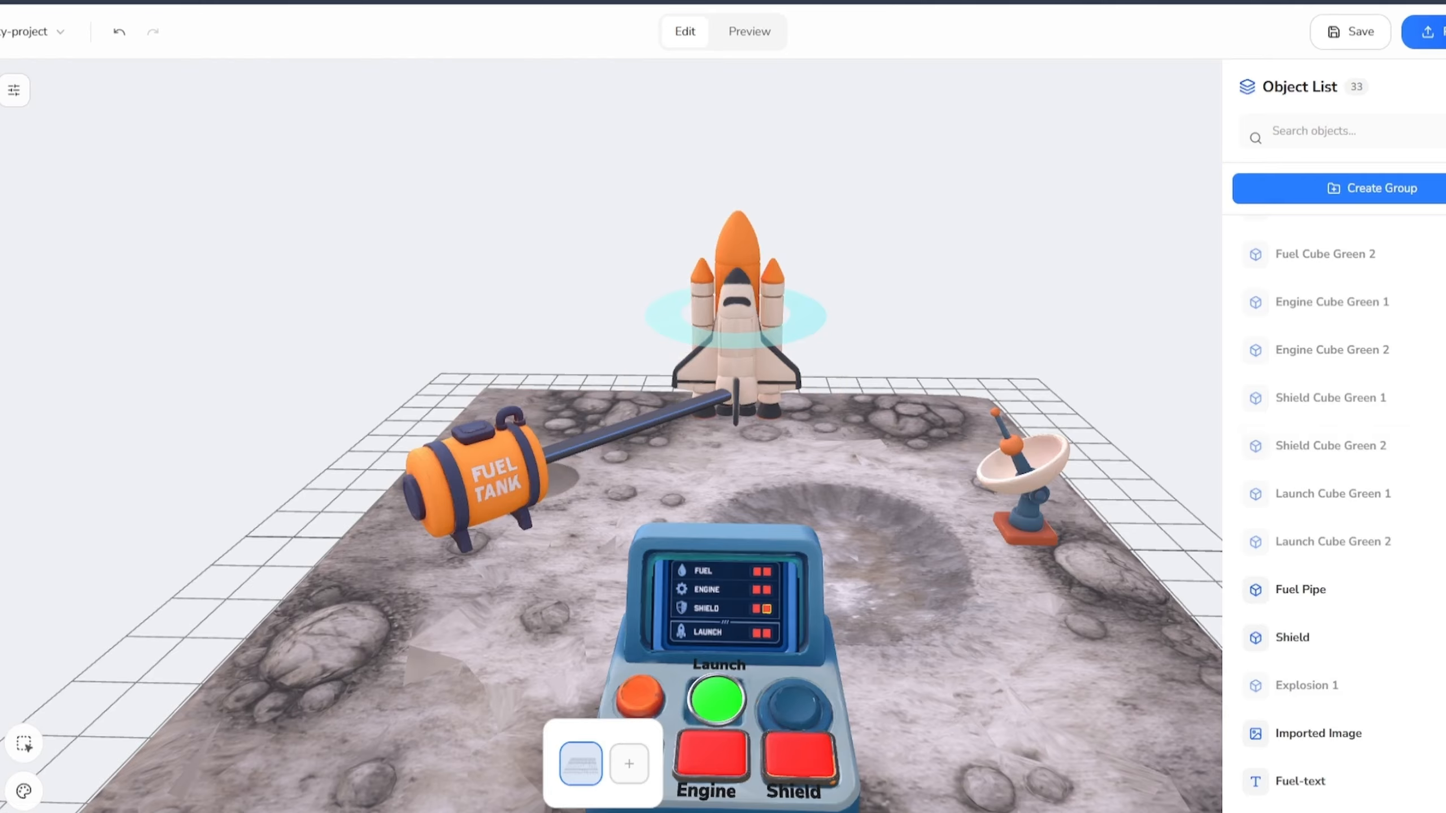
click(1445, 87)
Test the Fuel, Engine, Shield and Launch buttons in the project preview
click(674, 527)
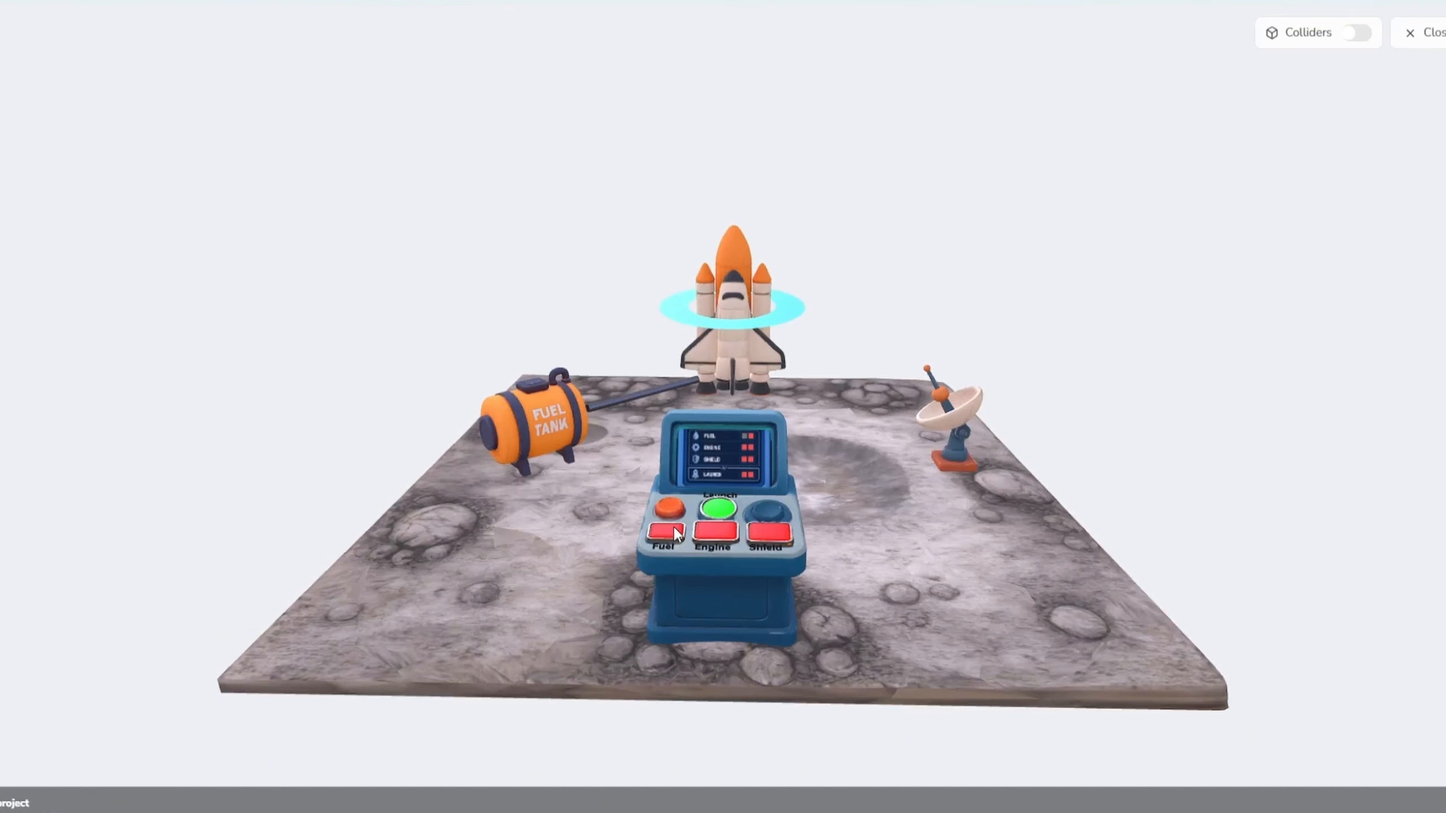
click(715, 531)
click(762, 532)
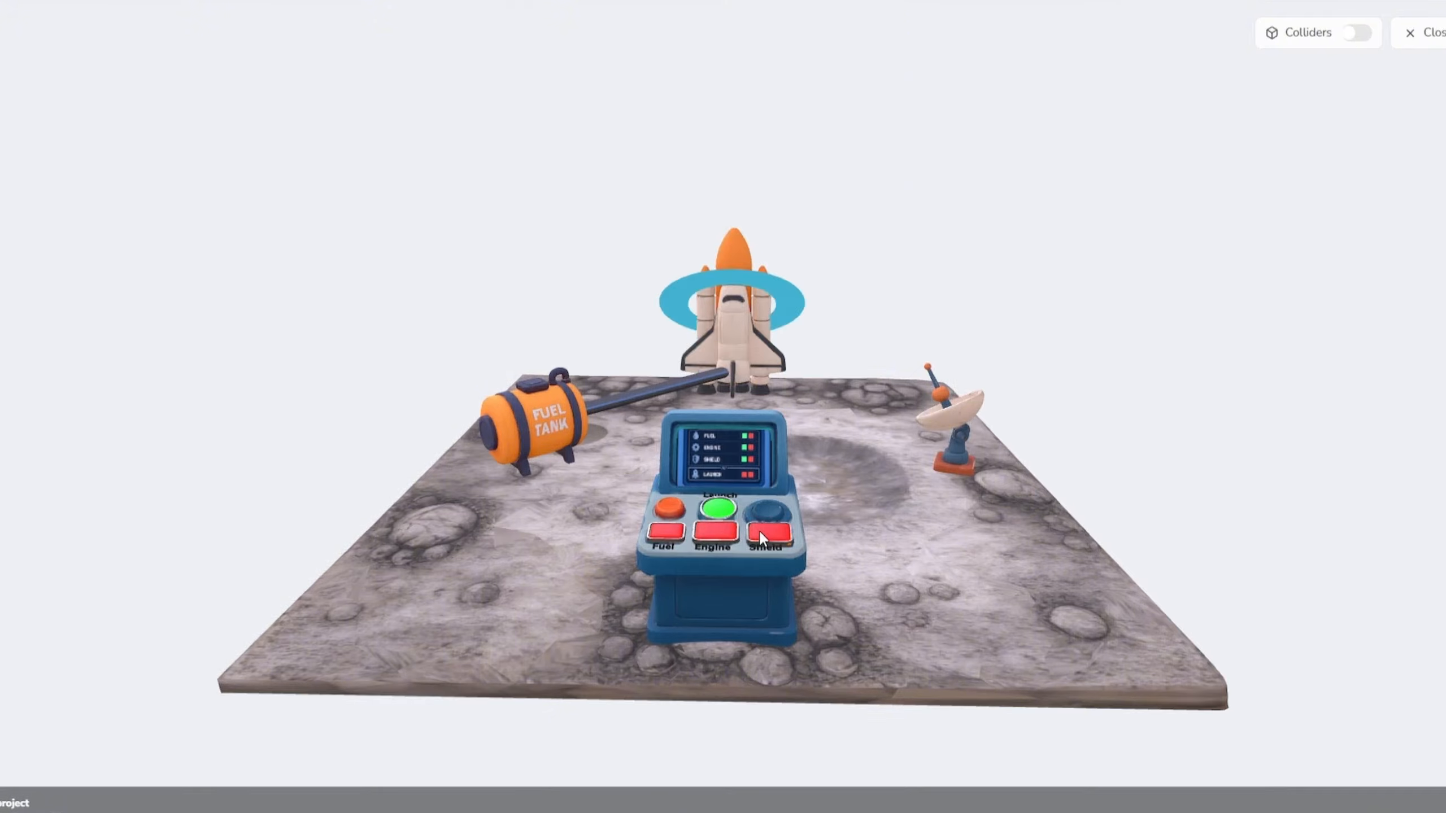
click(717, 509)
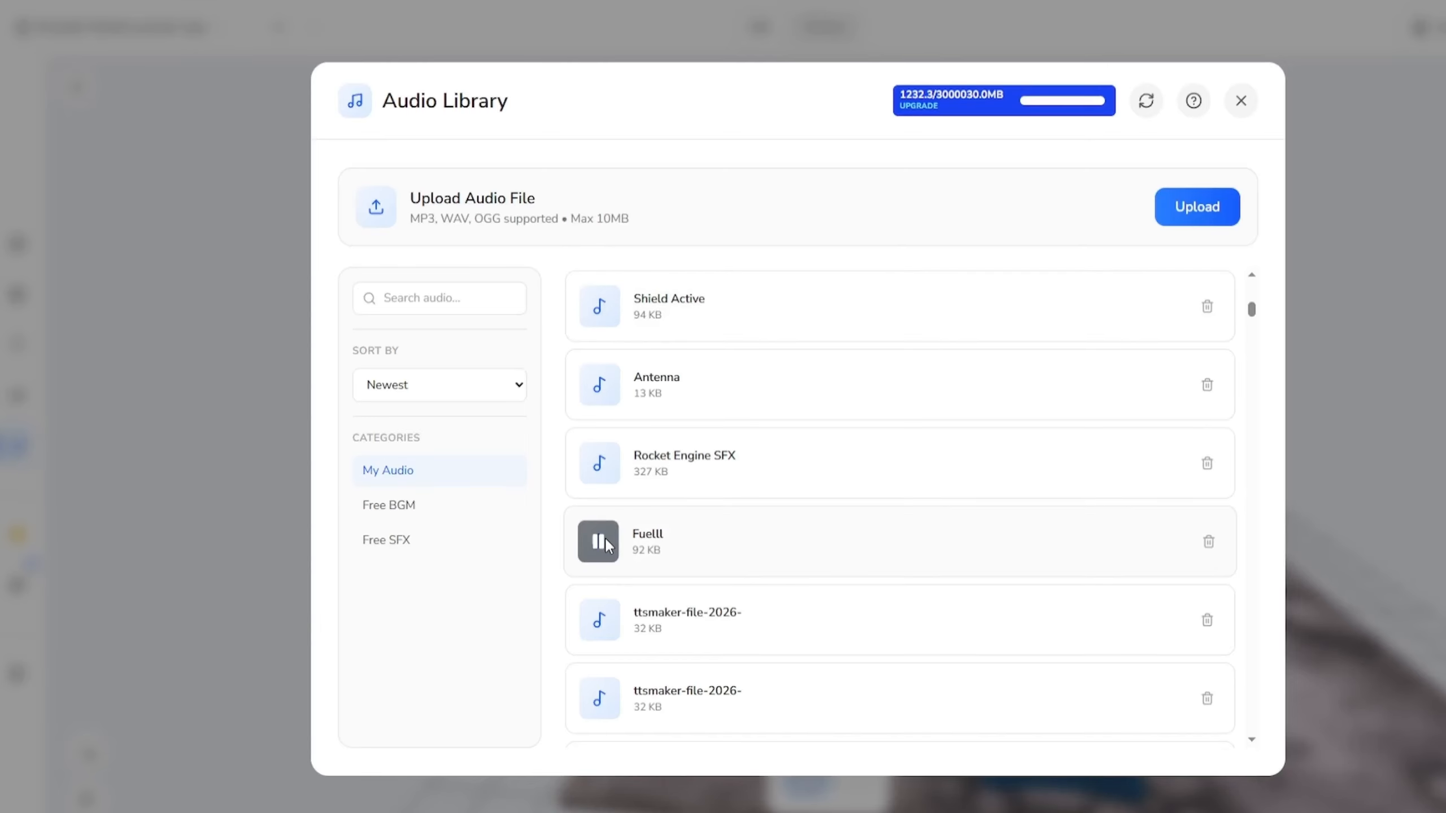
Add the "Fuelll" audio to the scene and move its SFX panel out beside the fuel tank's side of the terrain
click(670, 551)
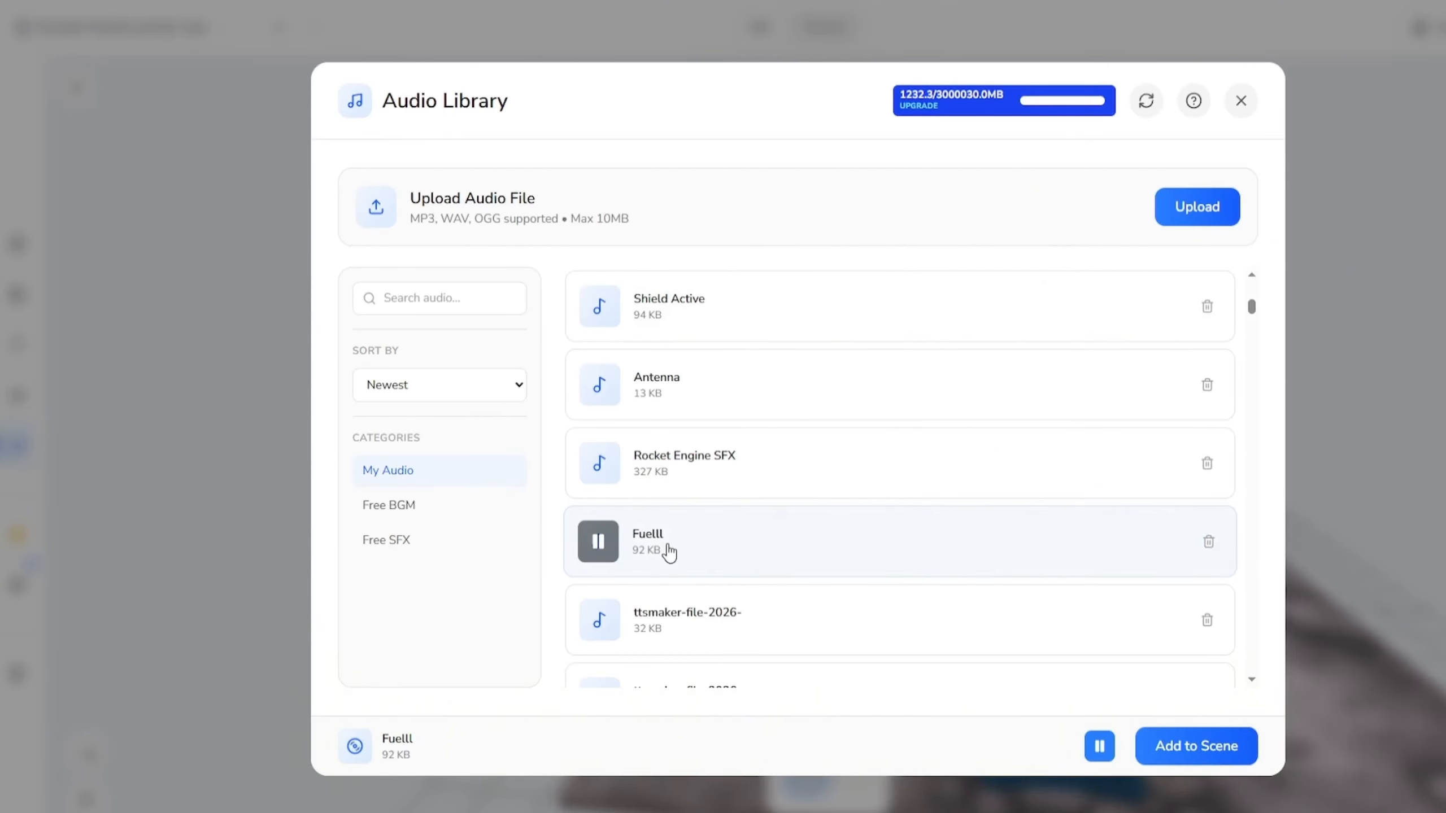
click(1219, 745)
drag(899, 388, 336, 374)
click(217, 381)
Add the "Rocket Engine SFX" audio to the scene and place its panel beside and above the Fuelll panel
click(23, 458)
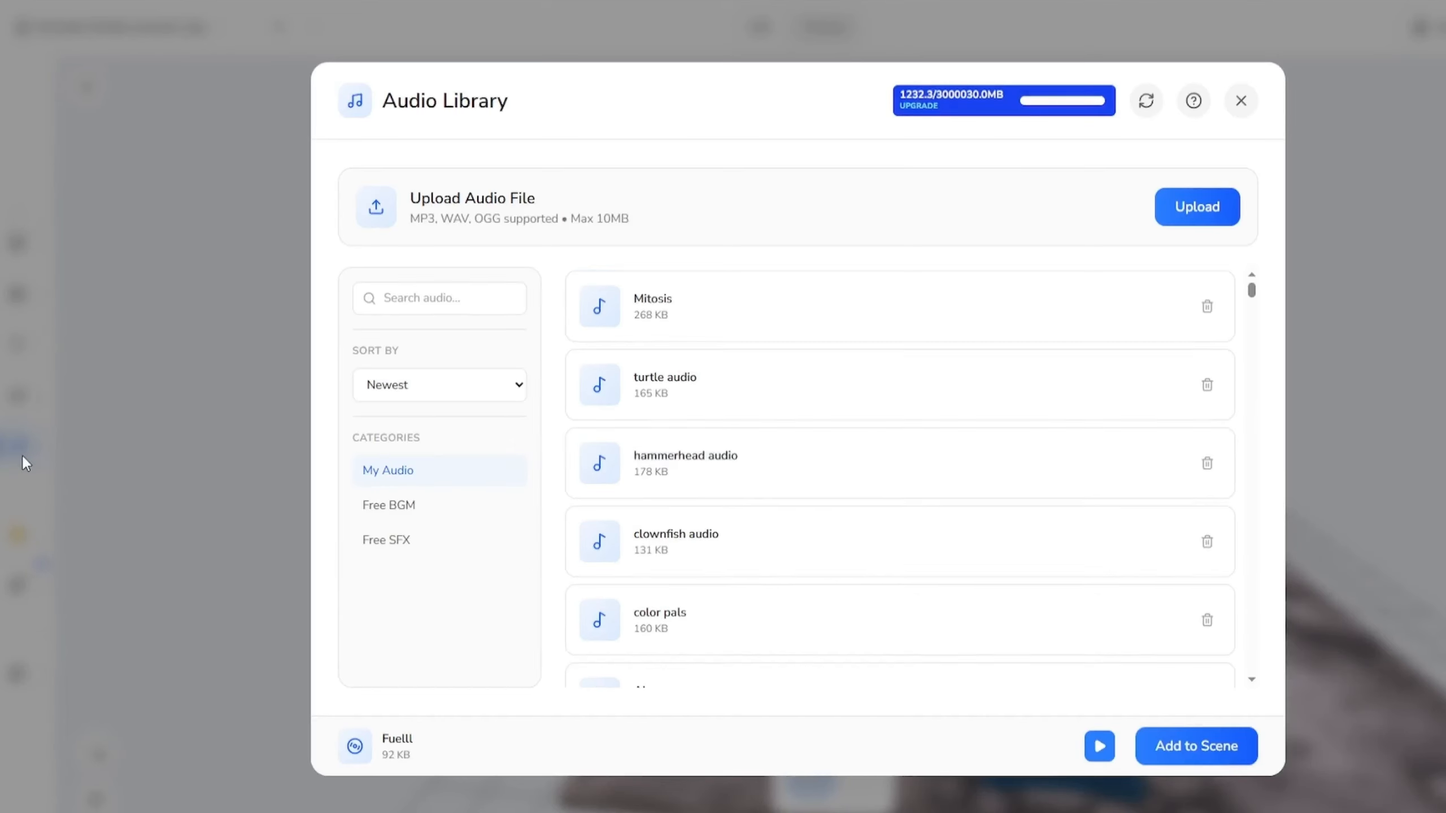
scroll(866, 507, down, 15)
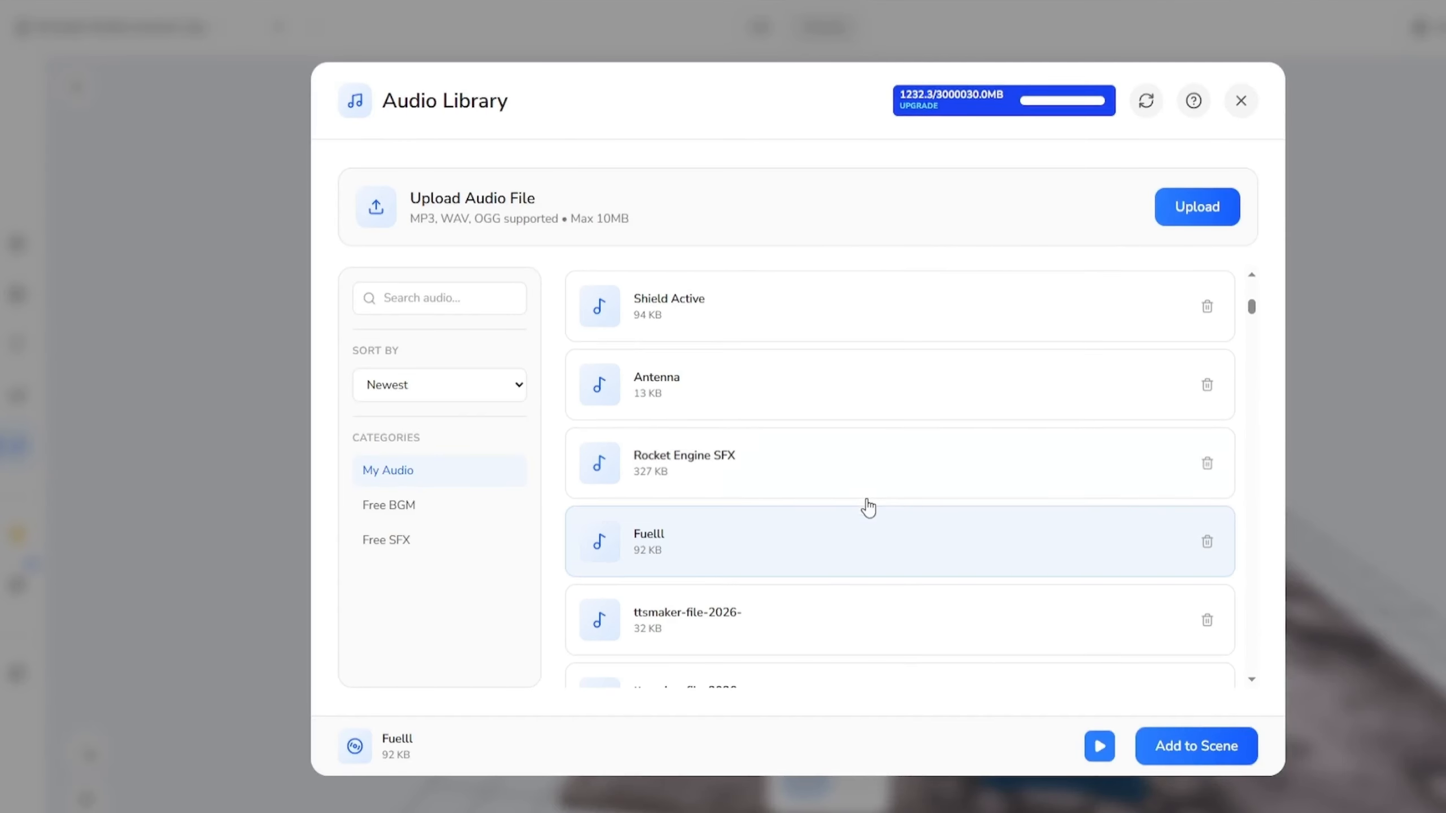
click(866, 489)
click(1224, 740)
drag(927, 389, 557, 393)
drag(634, 278, 630, 186)
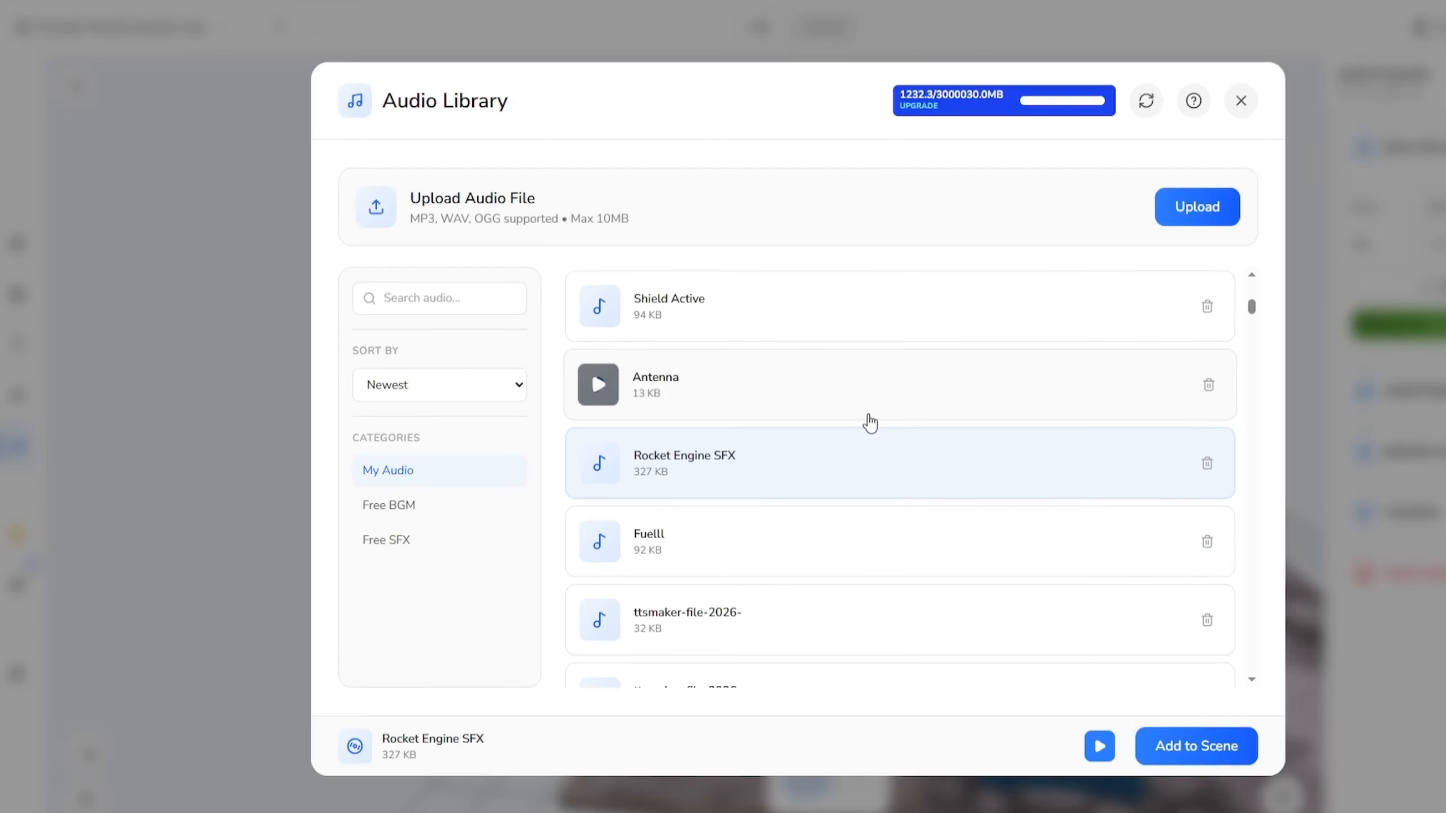
Add the "Antenna" audio to the scene and place its SFX panel beside the Fuelll panel, on the side away from the terrain
click(869, 406)
click(1196, 746)
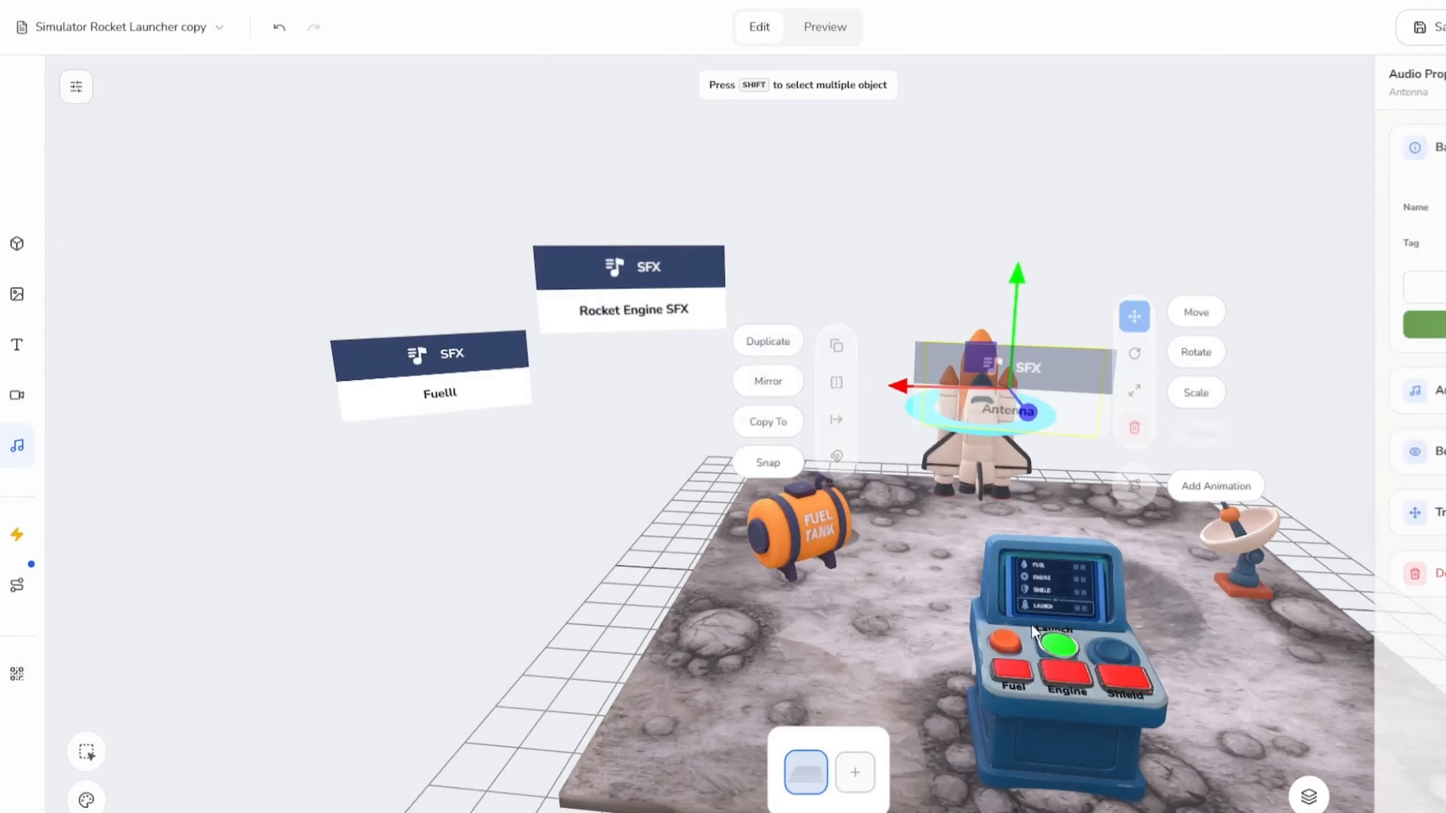
drag(962, 425, 120, 383)
Add the "Shield Active" audio to the scene and place its SFX panel above the Fuelll panel
click(19, 450)
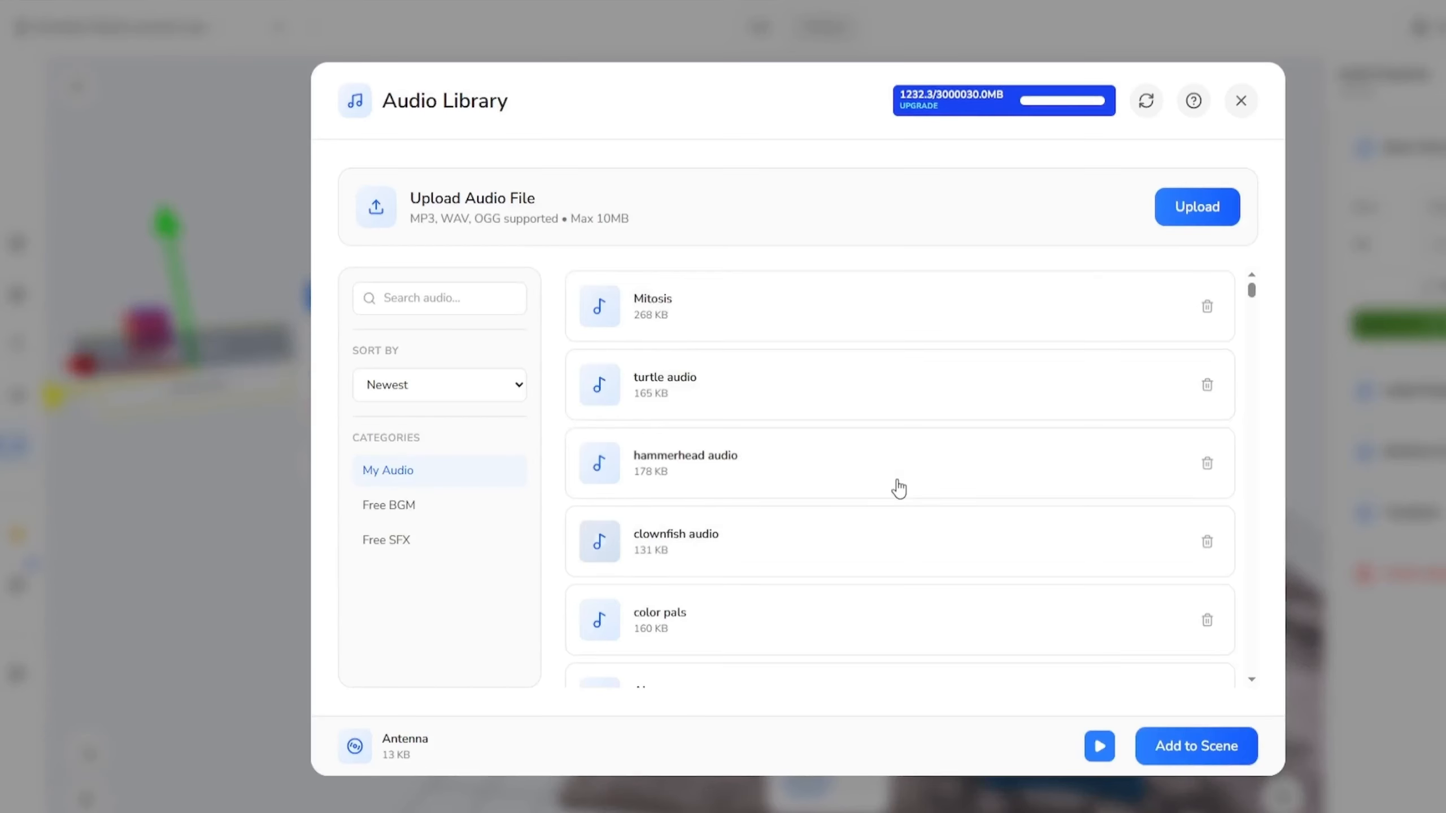
scroll(898, 484, down, 7)
scroll(898, 488, down, 2)
click(893, 481)
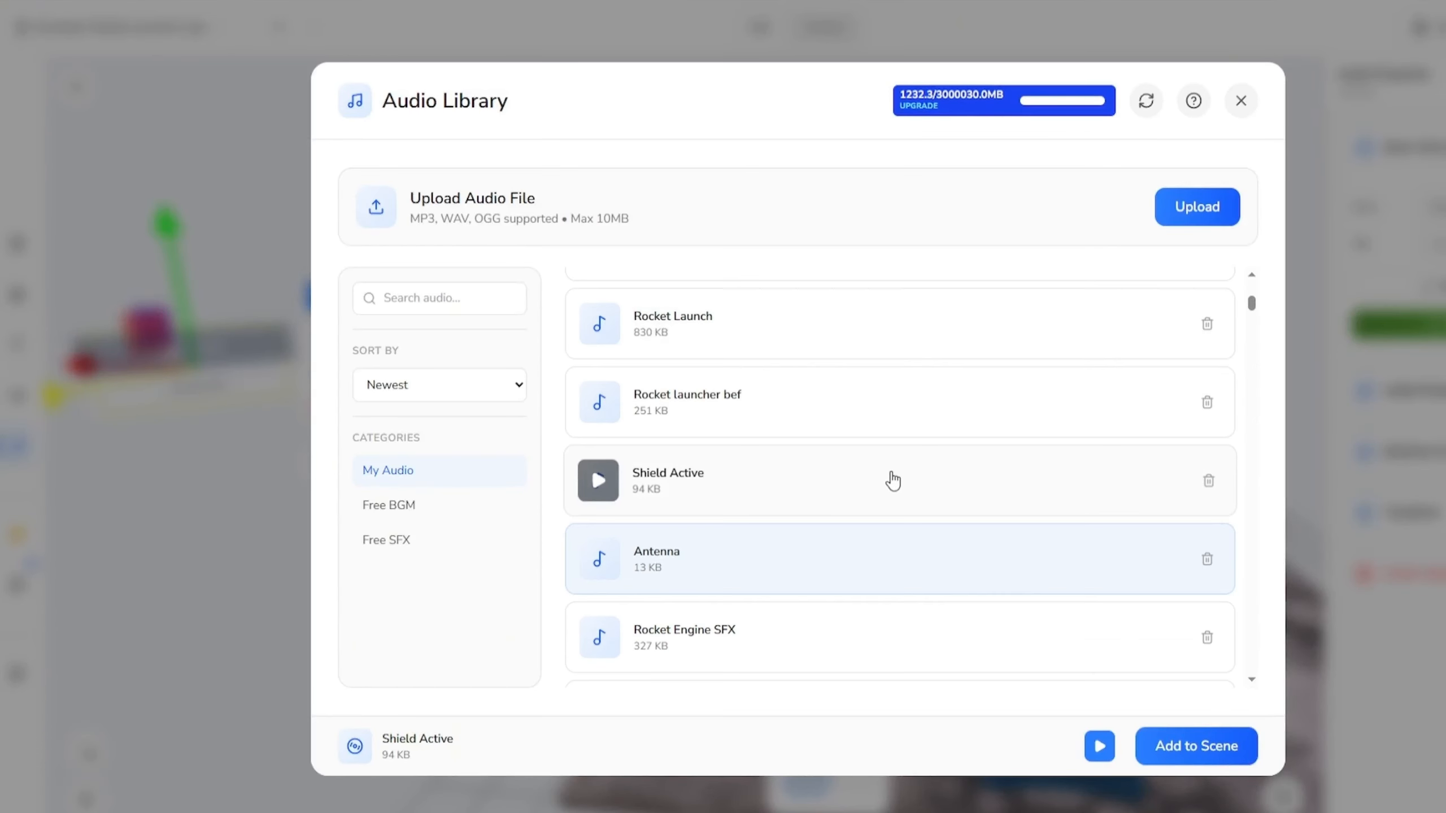
click(1196, 746)
drag(967, 425, 416, 225)
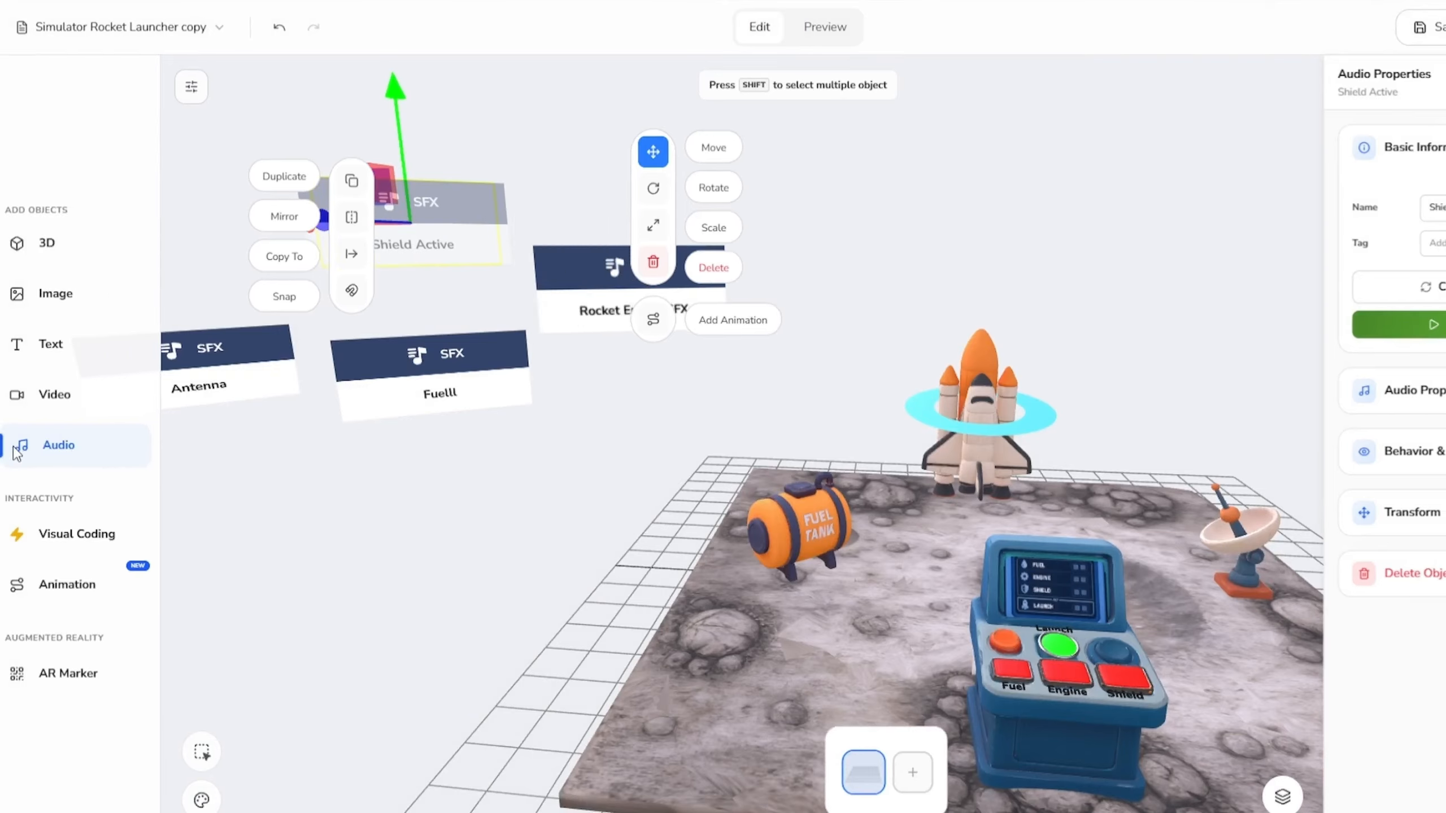
Add the "Rocket launcher bef" audio to the scene and place its SFX panel below the Rocket Engine SFX panel
click(18, 450)
scroll(998, 520, down, 4)
click(940, 593)
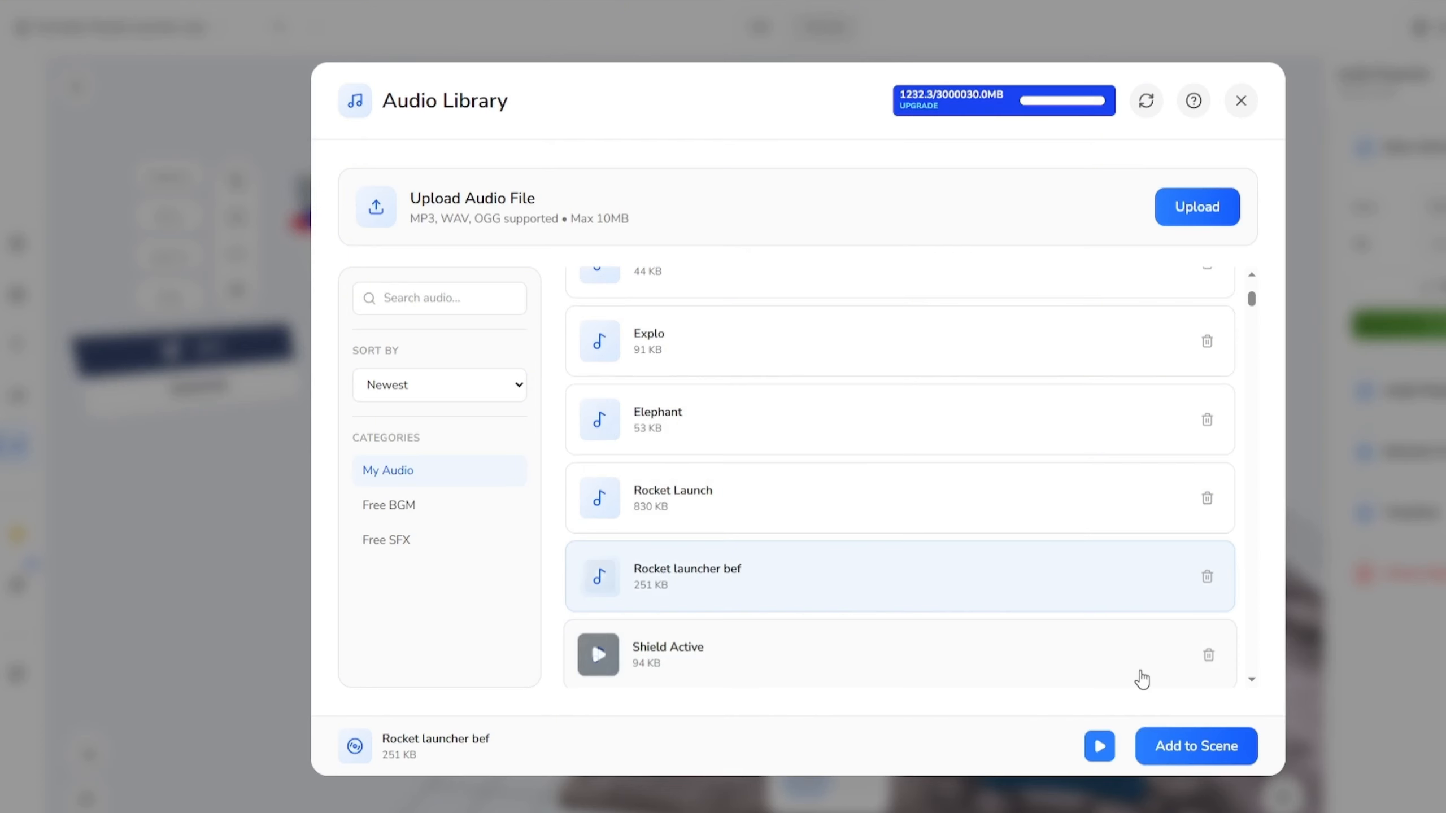
click(1196, 746)
drag(981, 398, 641, 374)
Add the "Rocket Launch" audio to the scene and place its SFX panel below the Fuelll panel
click(12, 450)
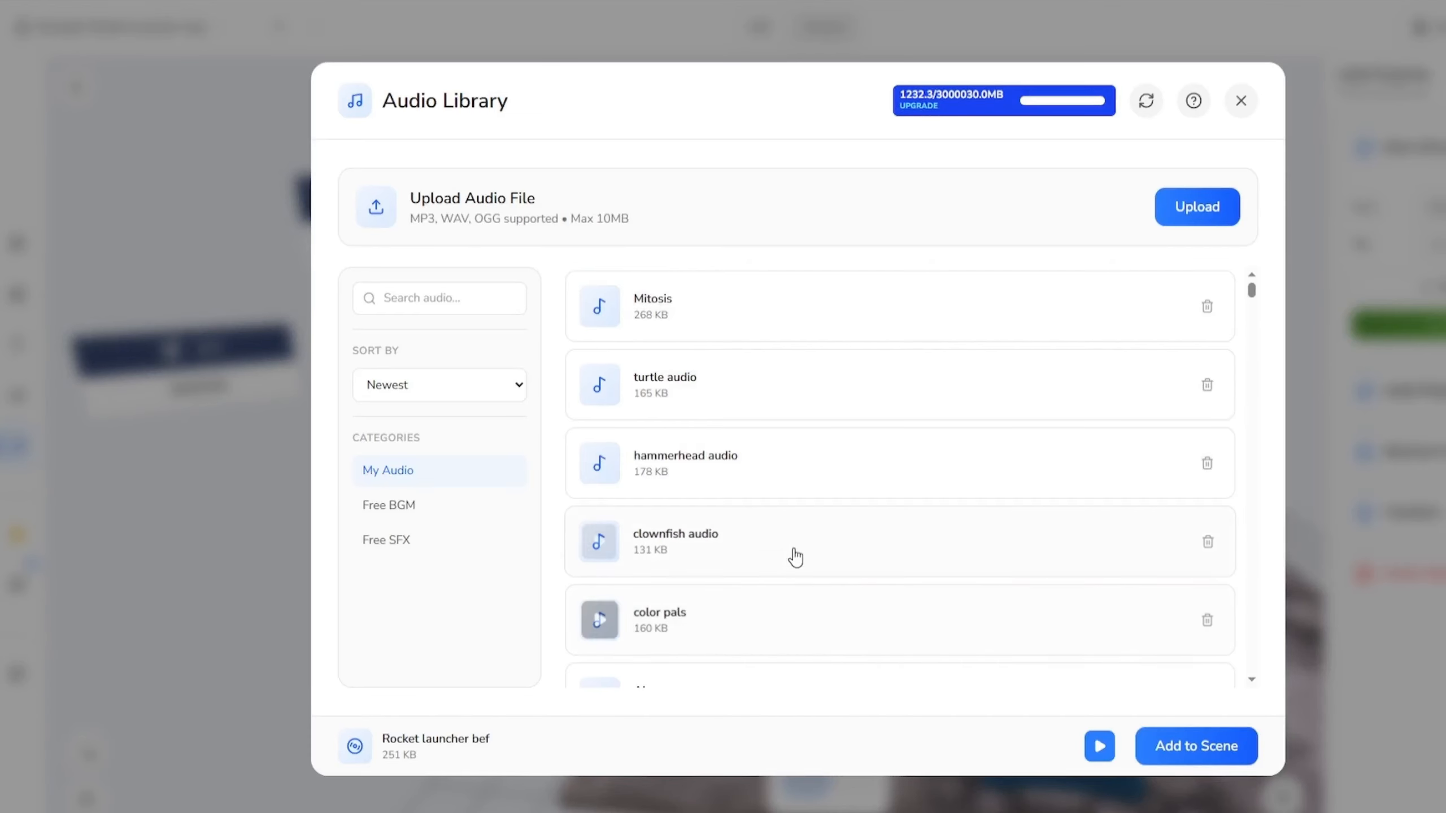
scroll(795, 557, down, 4)
scroll(795, 572, down, 1)
click(791, 585)
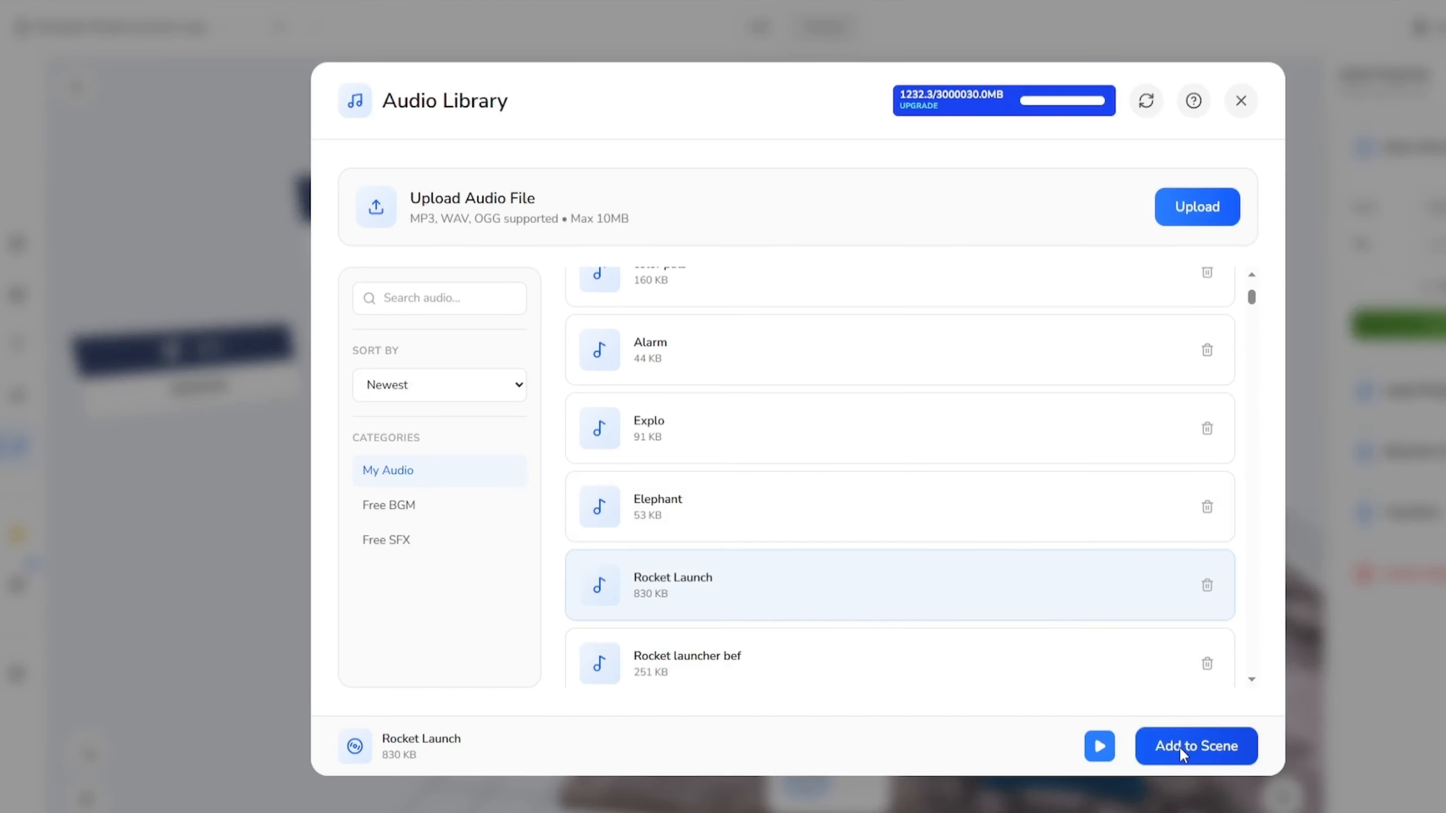
click(1179, 746)
drag(886, 400, 284, 383)
drag(351, 289, 366, 418)
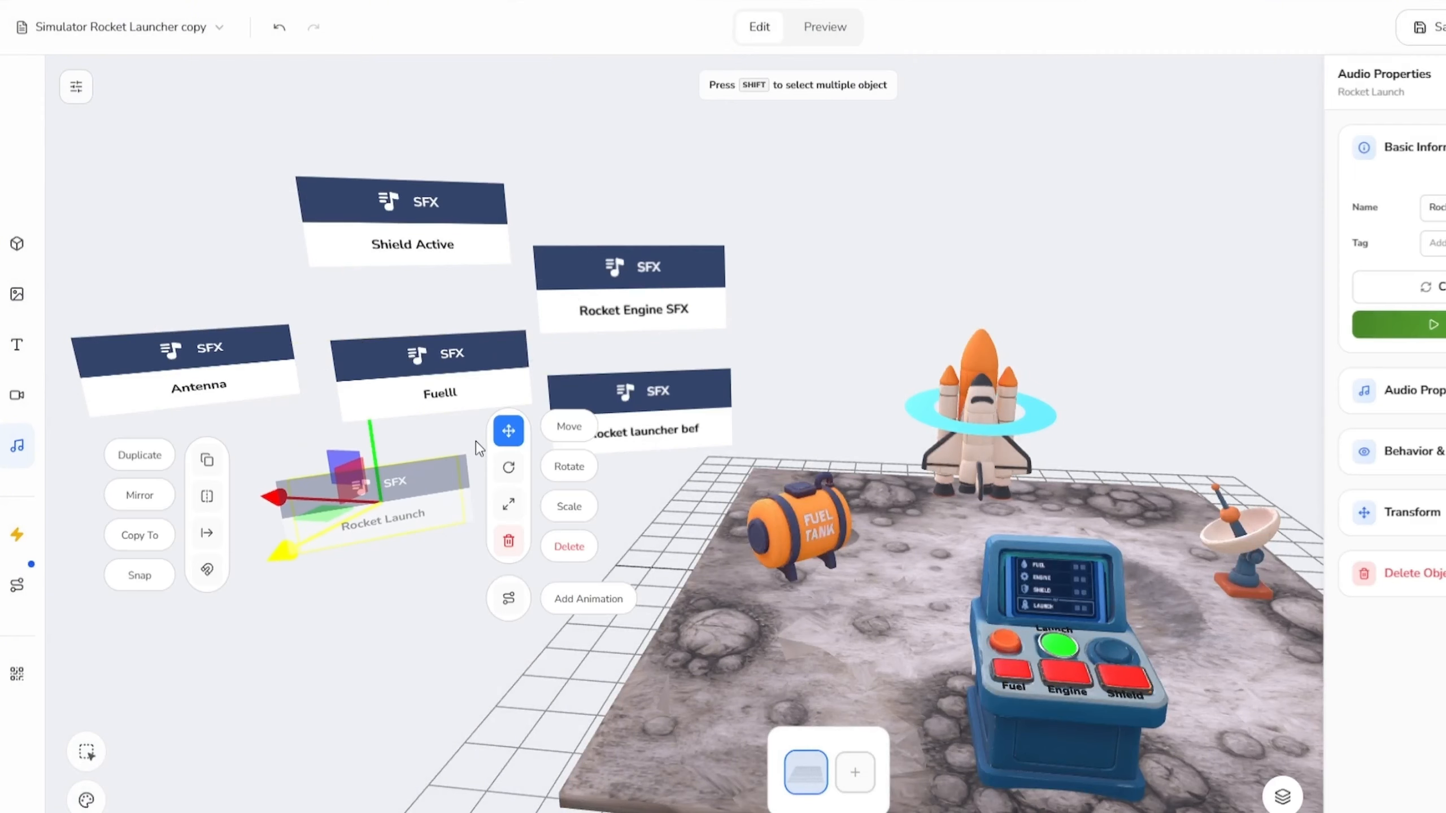
click(476, 442)
Add the "Explo" and "Alarm" audios to the scene, placing the Alarm panel above the Antenna panel beside Shield Active
click(31, 444)
scroll(927, 446, down, 3)
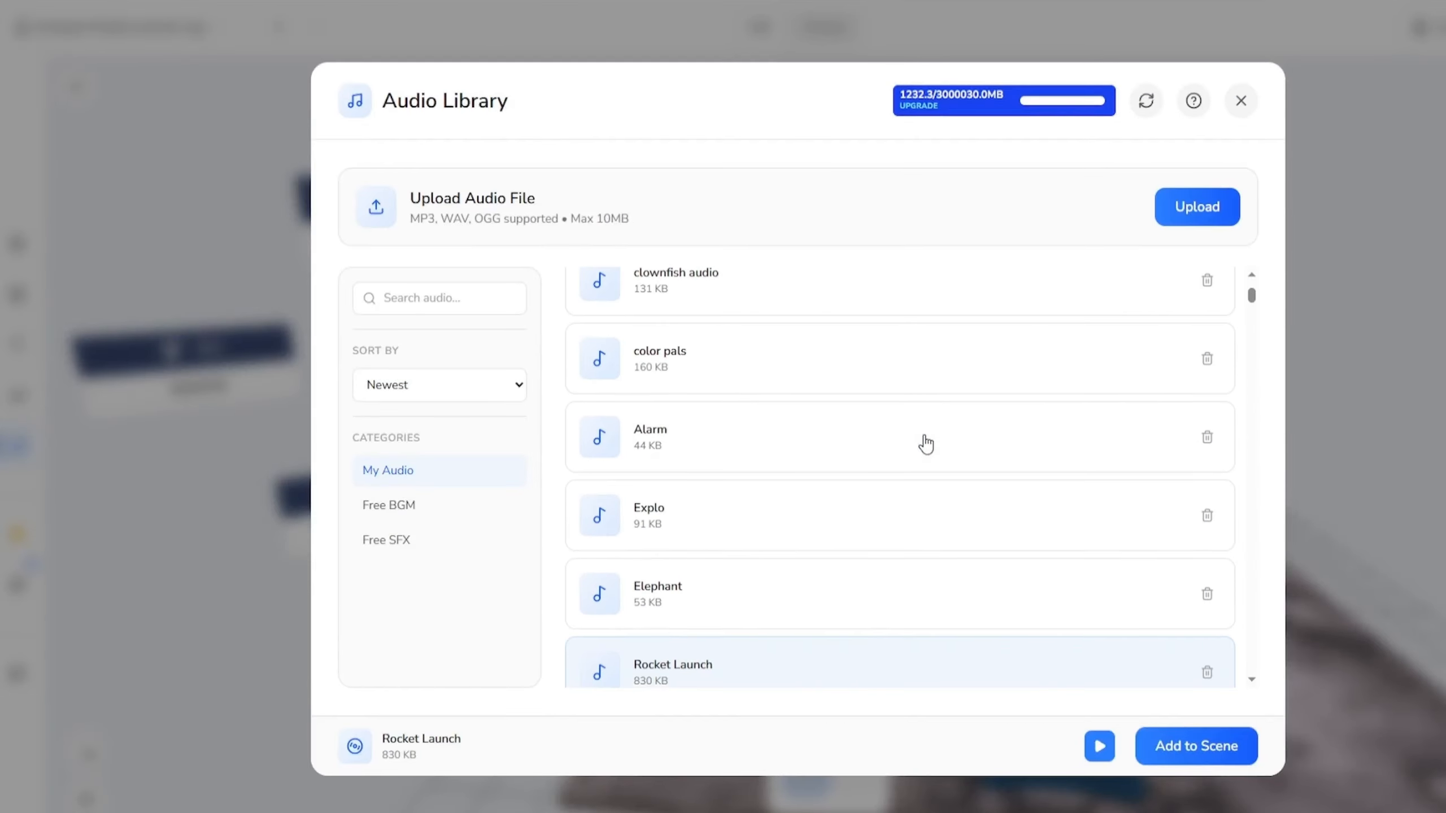
click(740, 511)
scroll(706, 533, up, 1)
click(707, 525)
click(1188, 755)
drag(911, 388, 153, 379)
drag(187, 323, 142, 182)
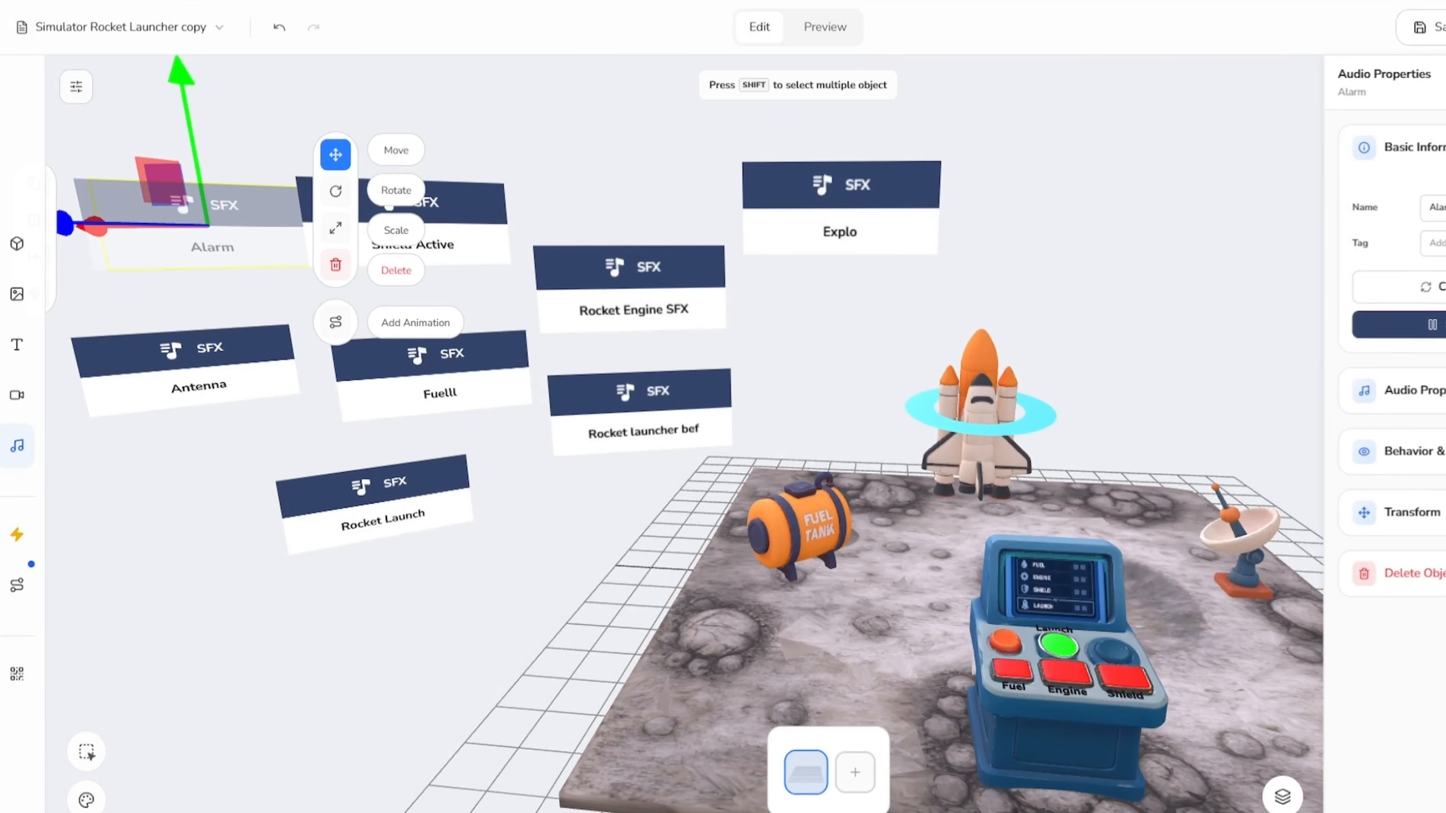
Play the "Explo" sound in the audio library to preview it
click(864, 316)
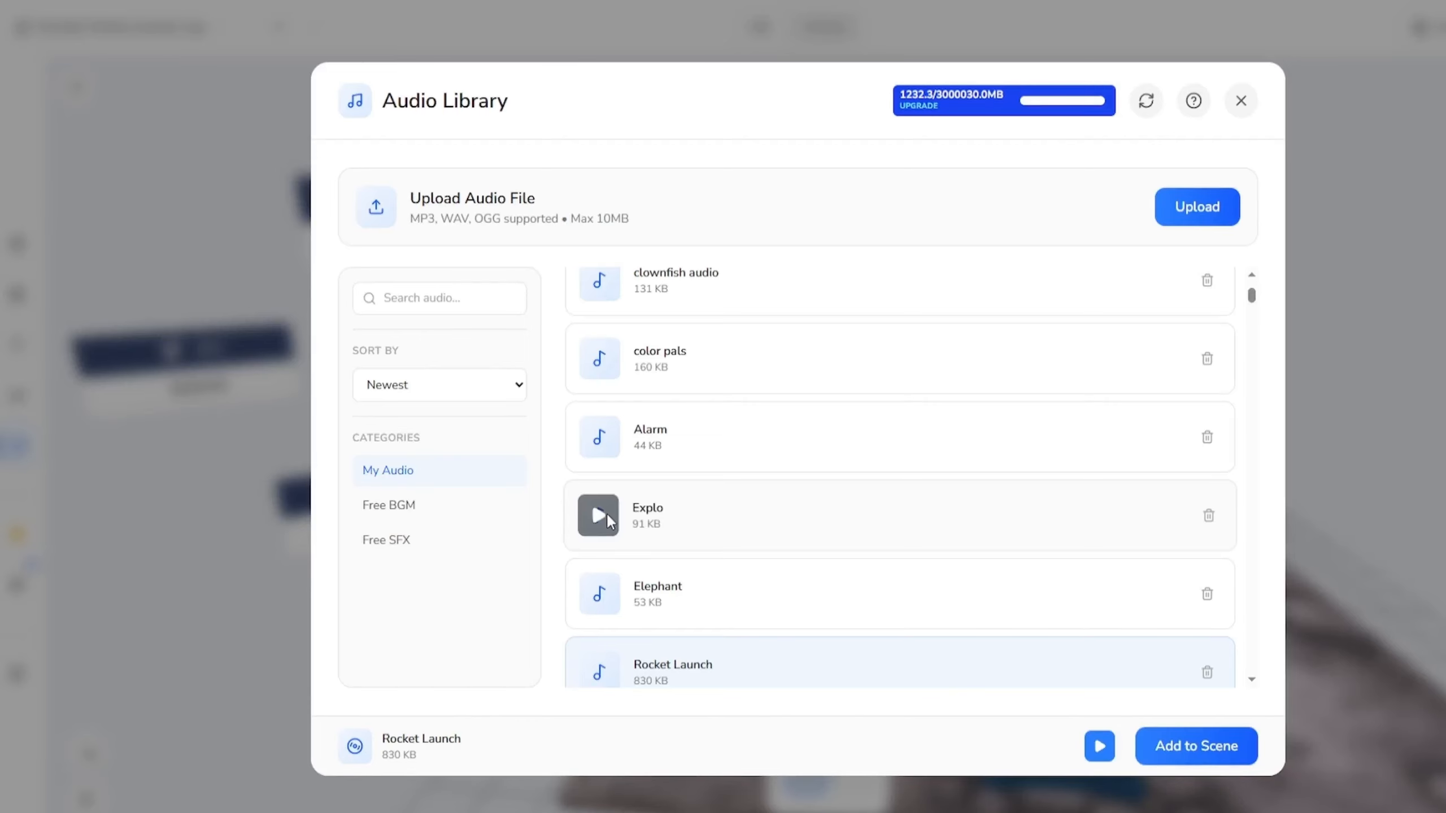
click(605, 525)
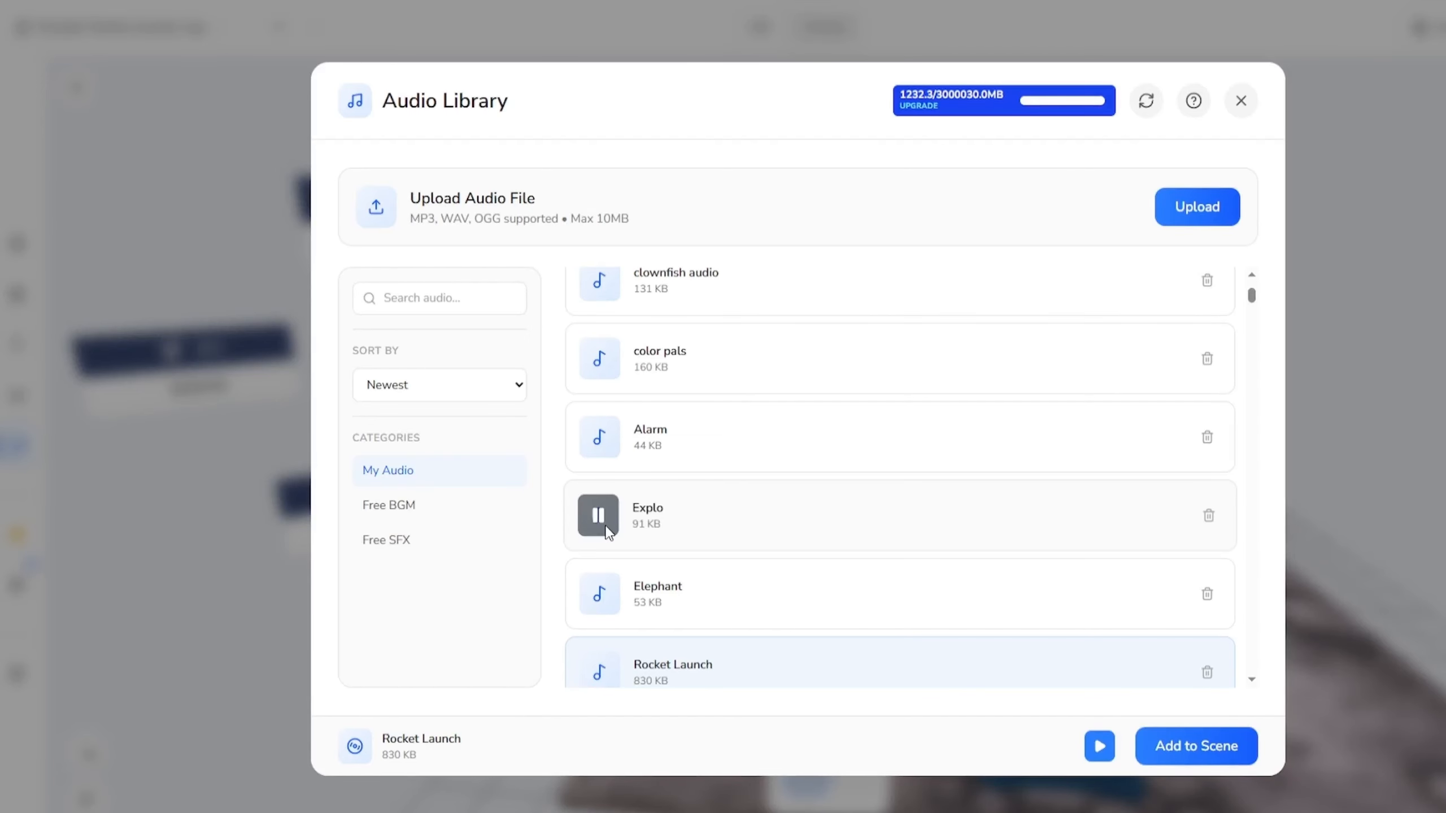